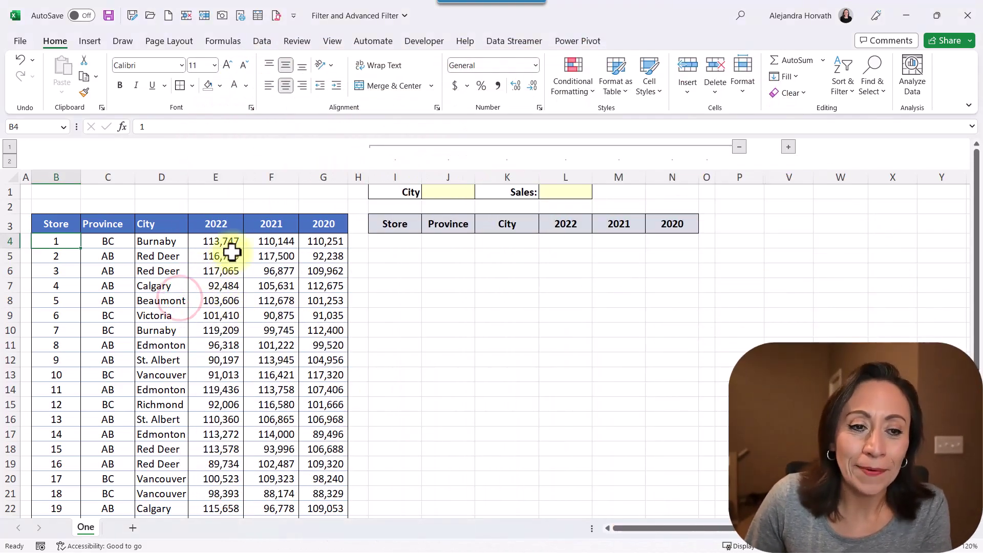
- Review the store table's headings: Store, City, and 2022, 2021 and 2020 sales
scroll(142, 330, down, 2)
scroll(140, 330, up, 2)
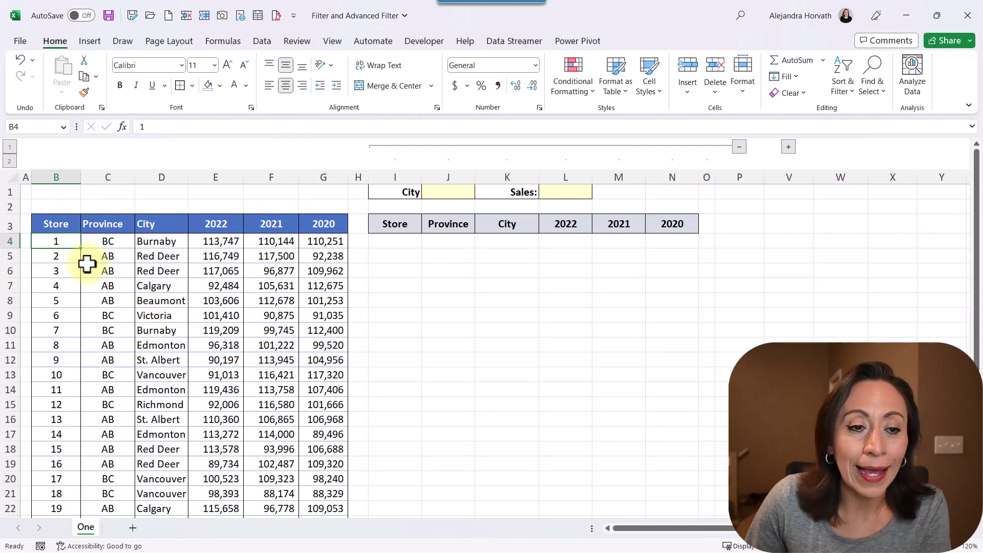
click(64, 228)
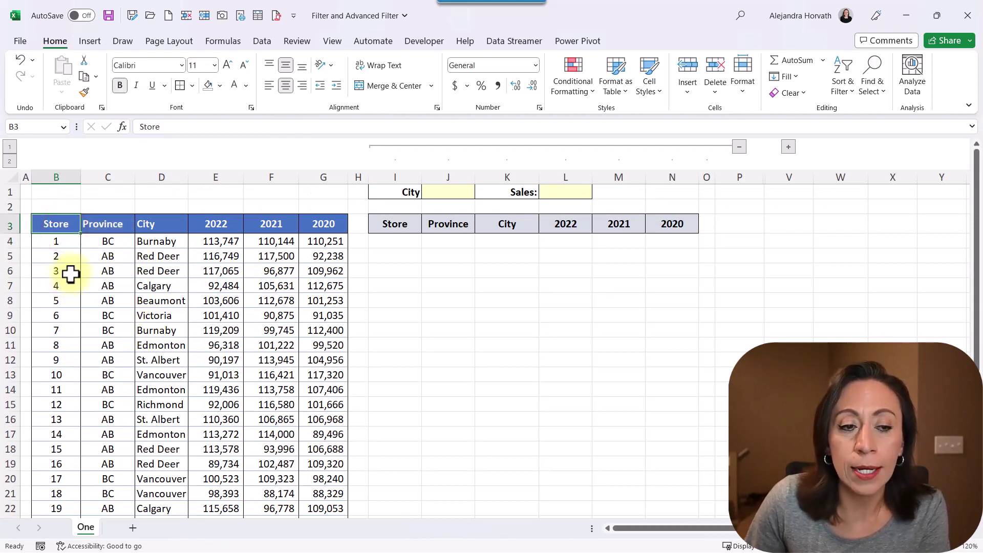
click(105, 225)
click(154, 224)
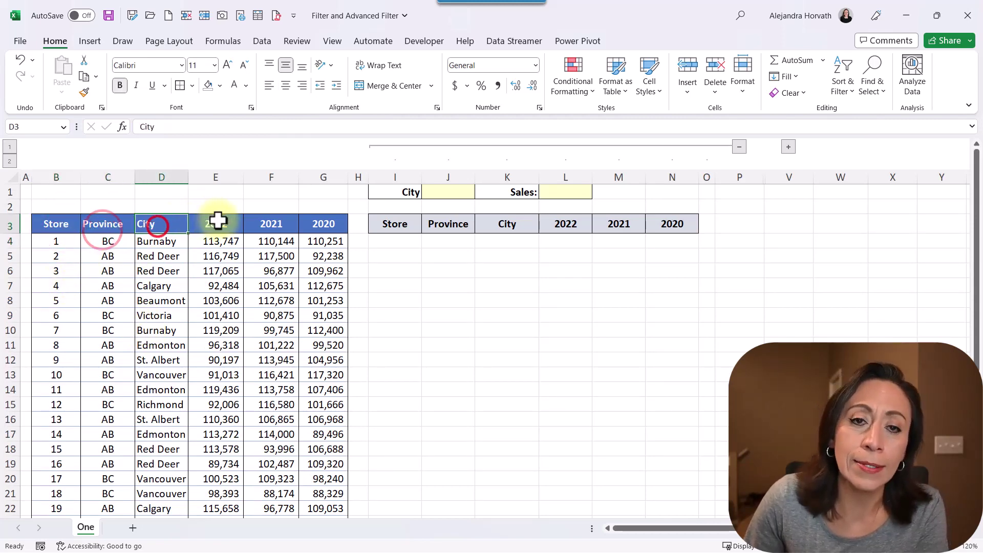
click(220, 224)
click(286, 226)
click(317, 225)
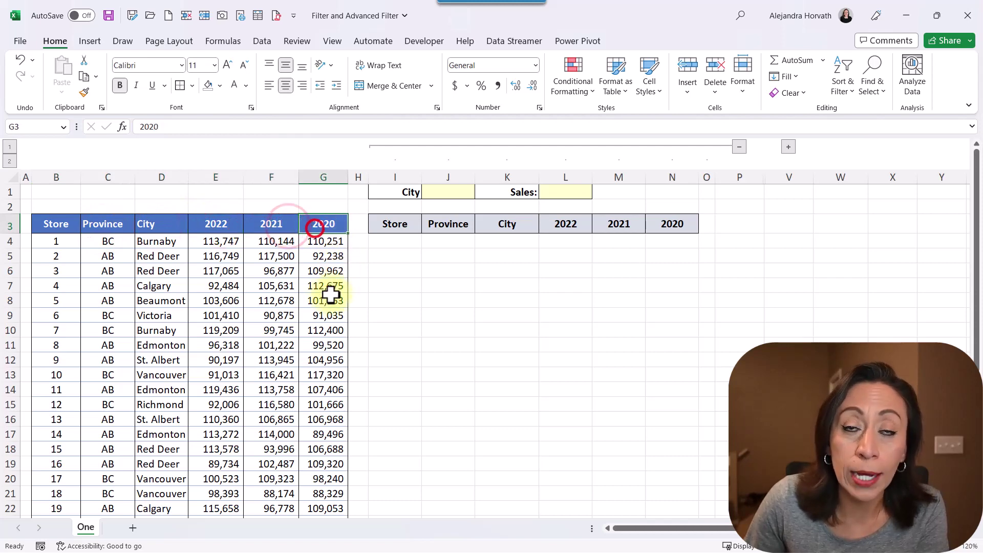
click(224, 254)
- Check the table's extent, from first city Burnaby in D4 to last store 33
scroll(223, 255, down, 7)
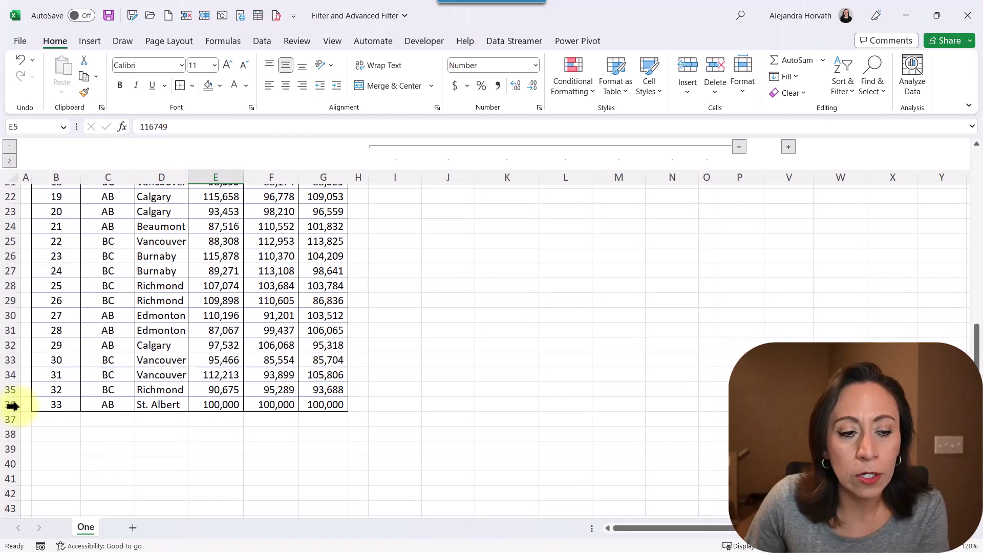
click(10, 405)
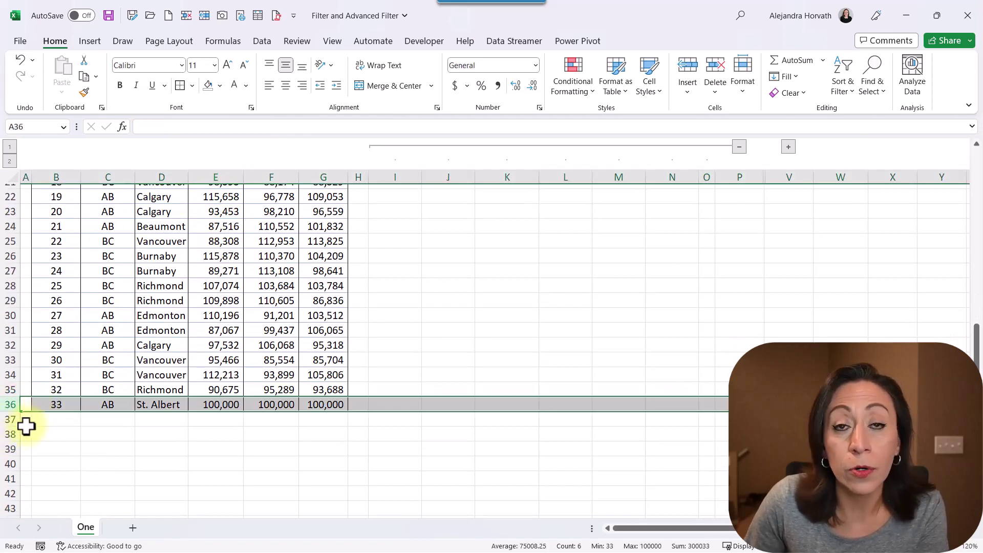
click(55, 404)
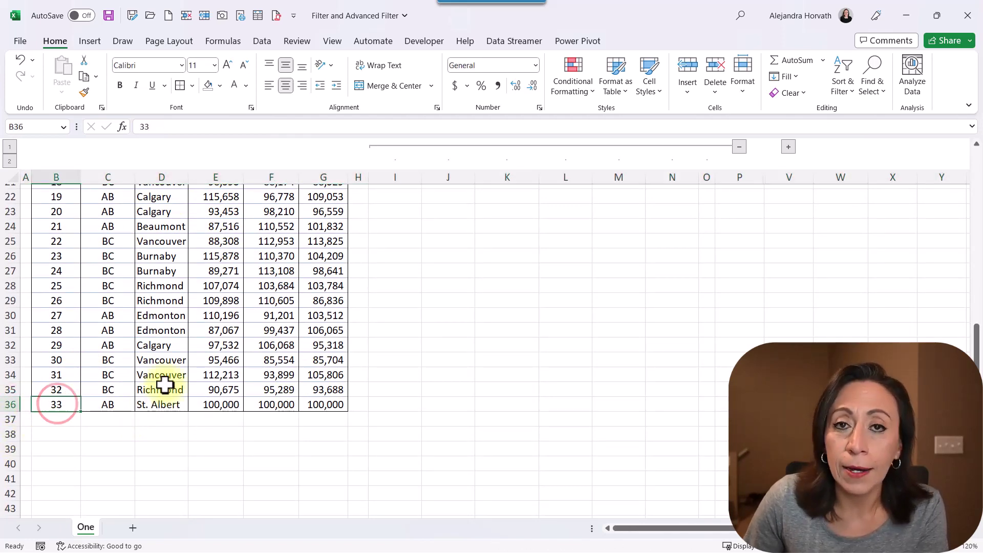
scroll(163, 382, up, 5)
scroll(166, 379, up, 2)
click(168, 248)
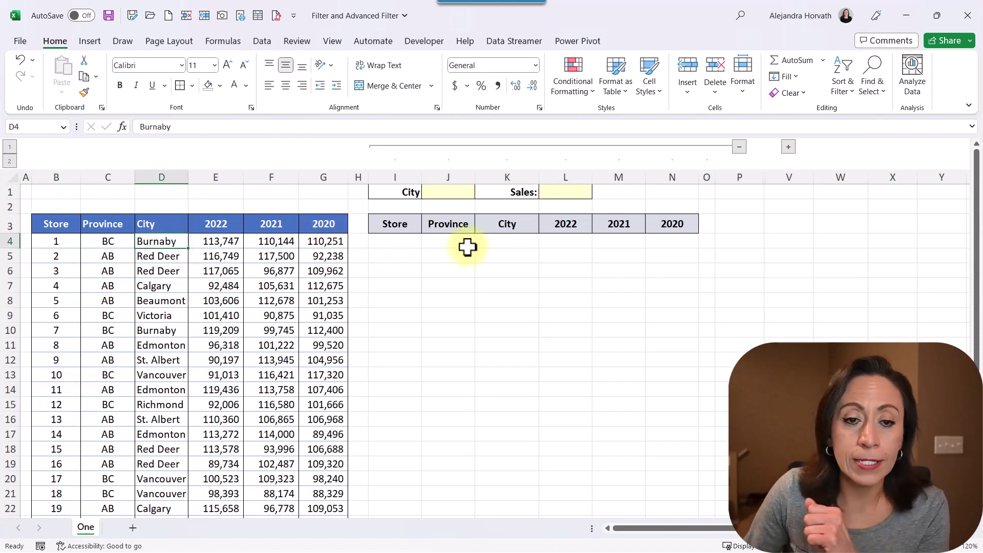
click(409, 239)
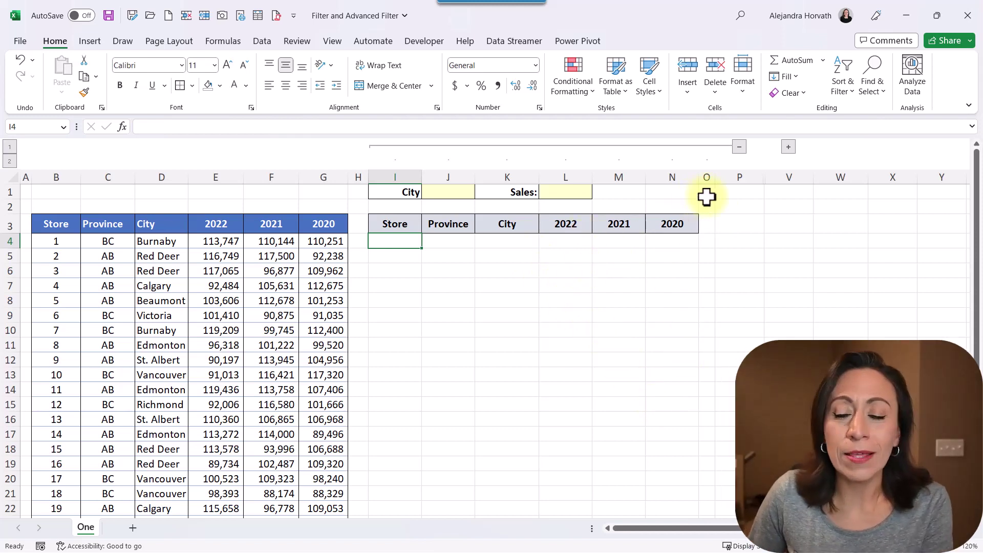
click(163, 242)
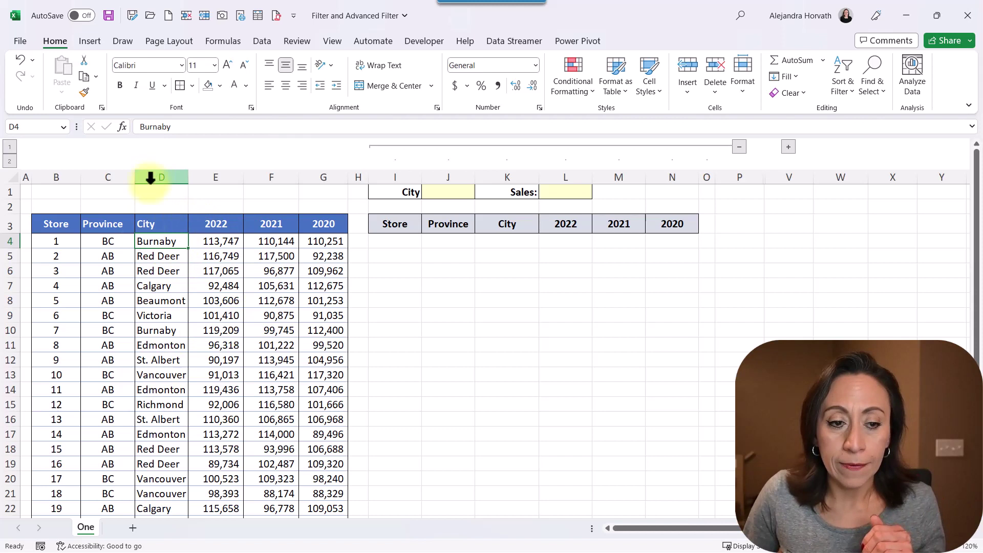
- Enter =UNIQUE(D4:D36) in W1 so the nine distinct cities spill down column W
click(847, 191)
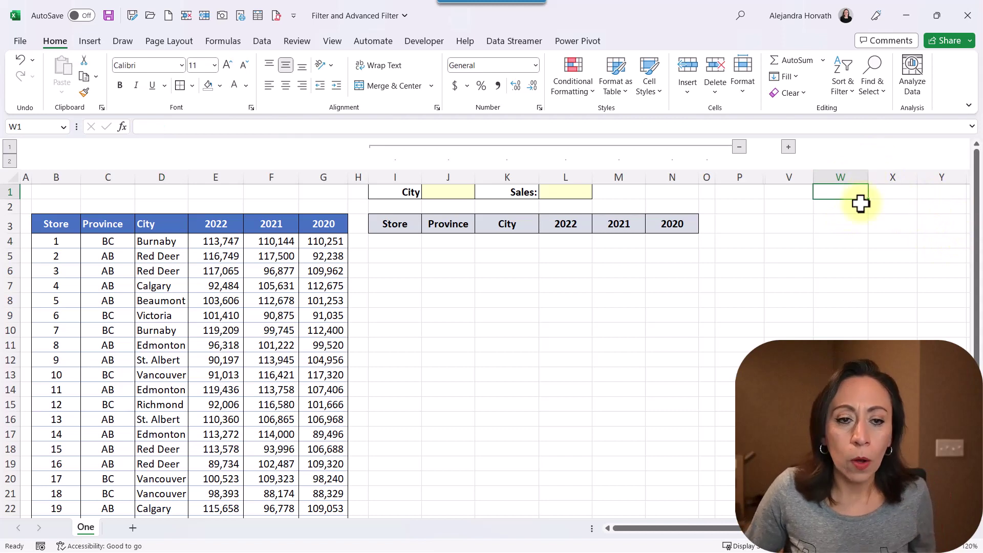
text(=u)
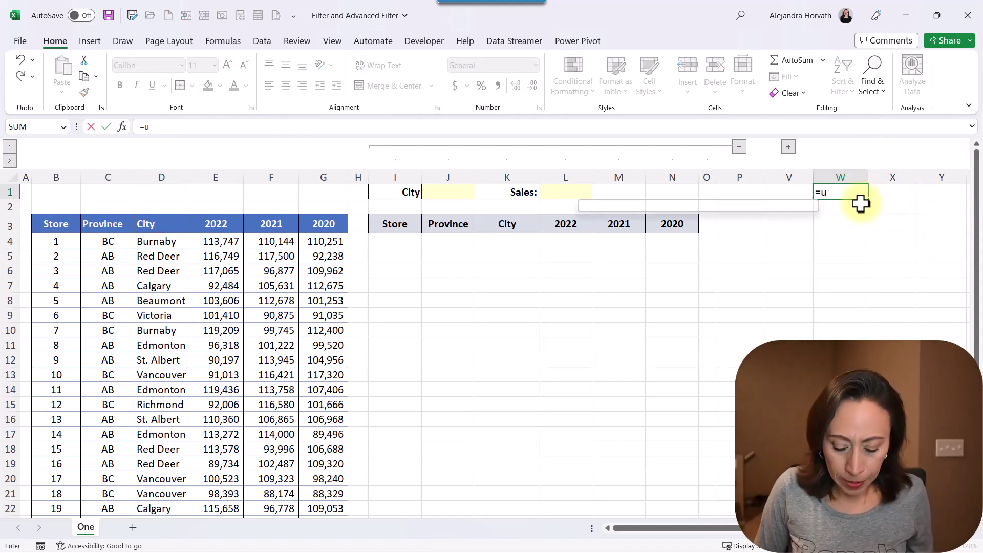
text(nique()
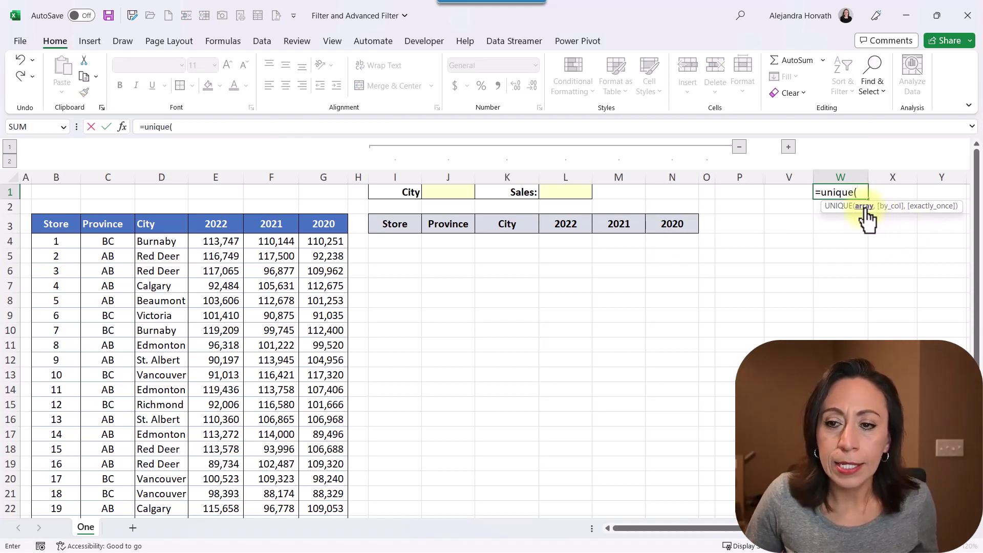
click(163, 240)
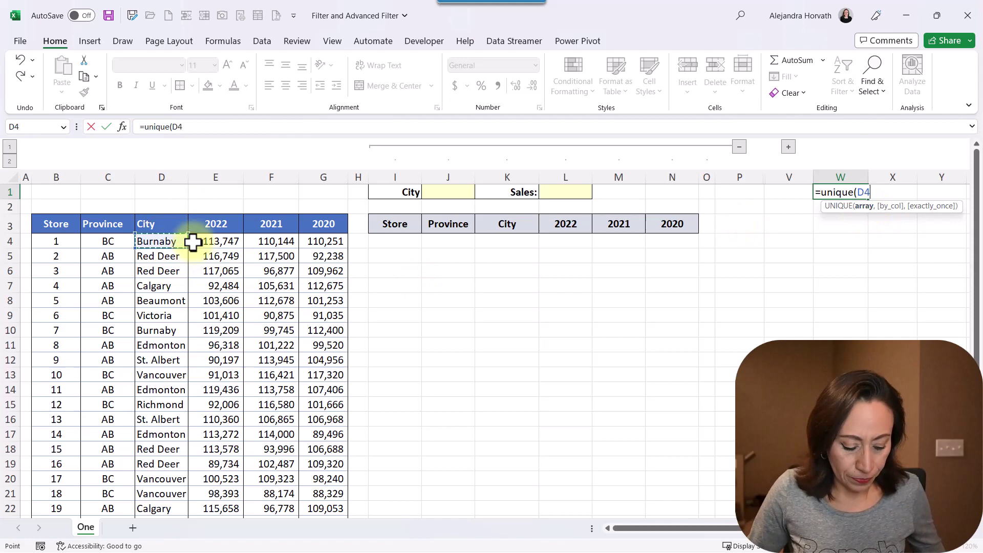
key(ctrl+shift+Down)
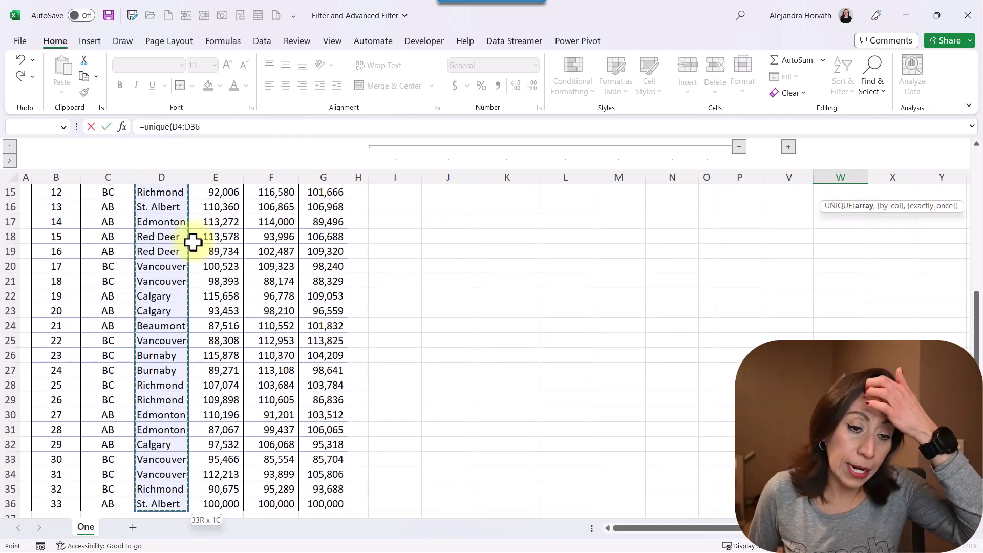
text())
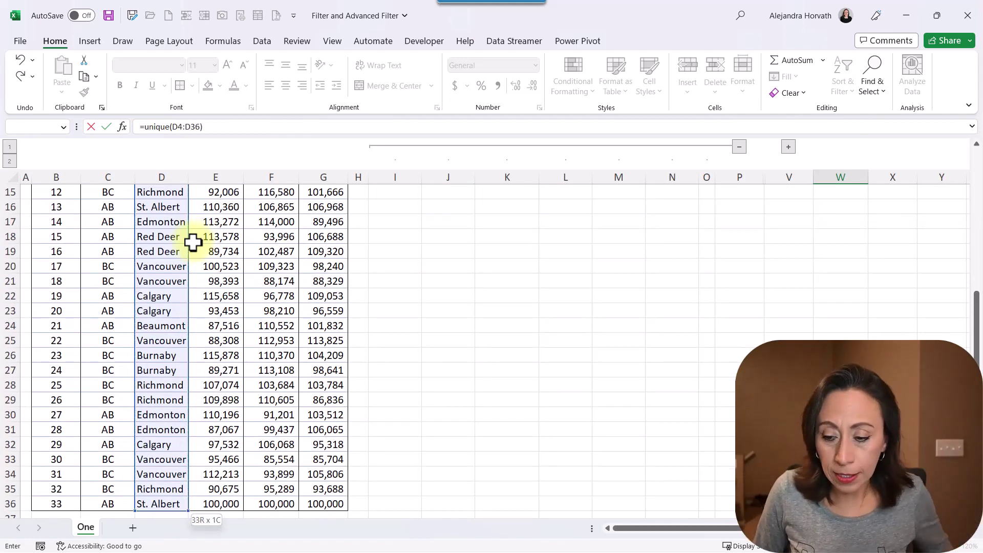
scroll(193, 243, up, 5)
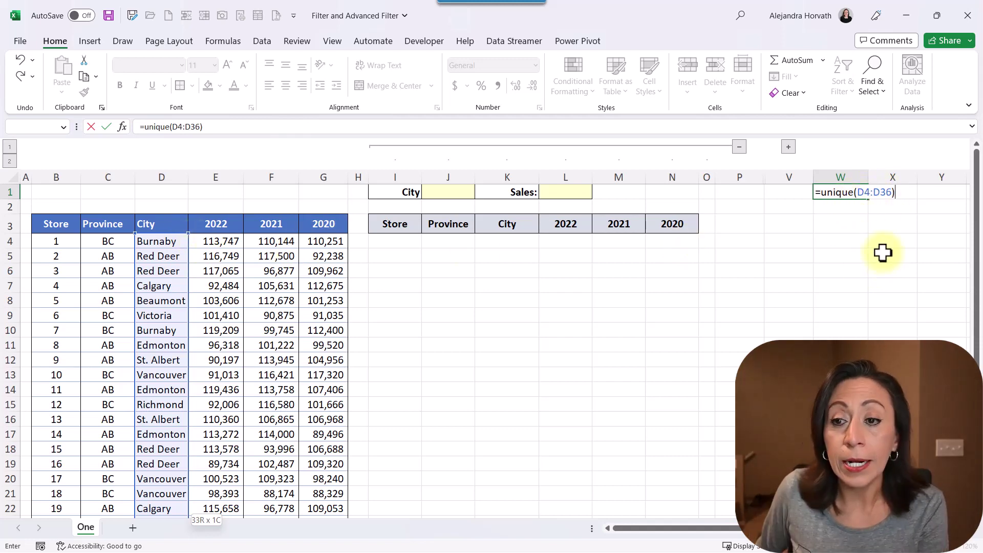
key(Return)
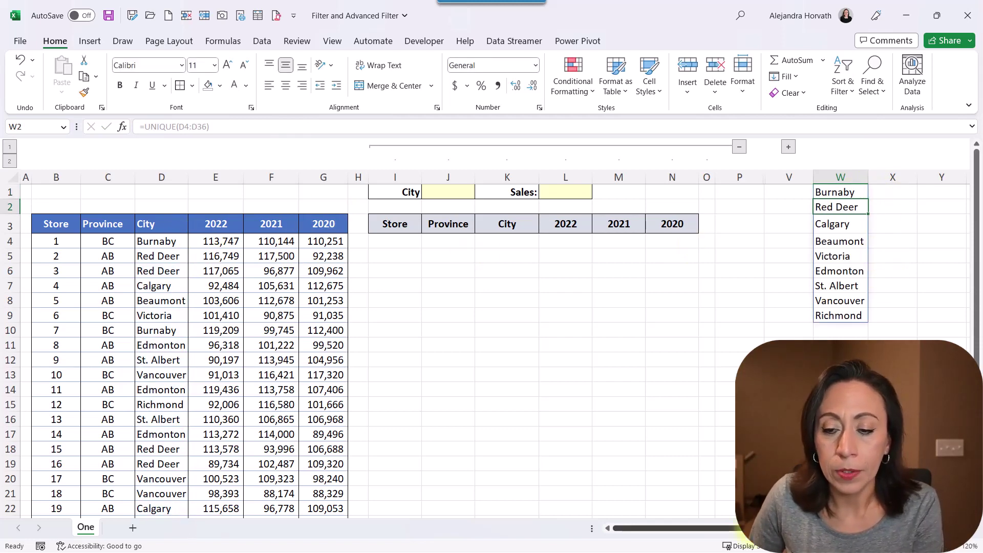
- Wrap the W1 formula as =SORT(UNIQUE(D4:D36)) and return to cell A1
drag(665, 528, 778, 528)
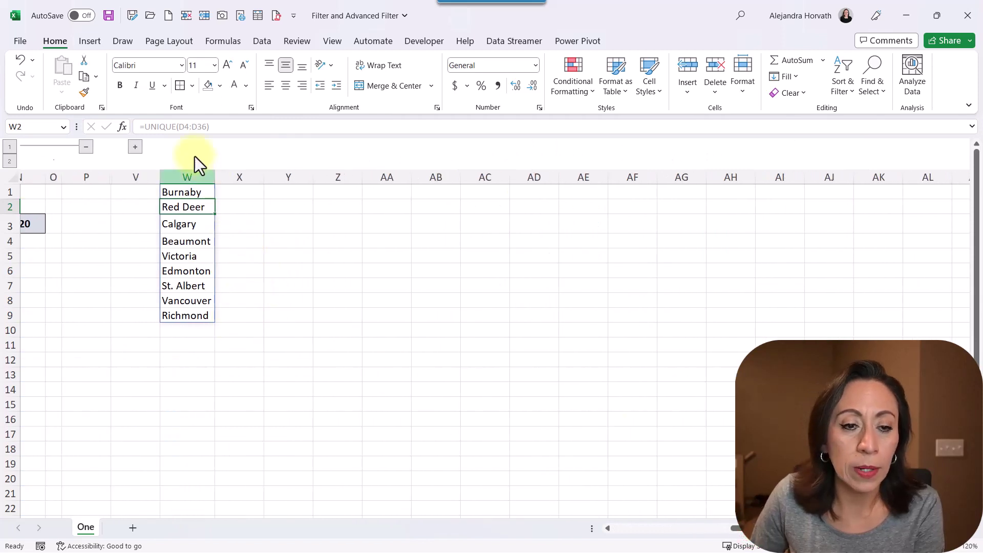
click(185, 189)
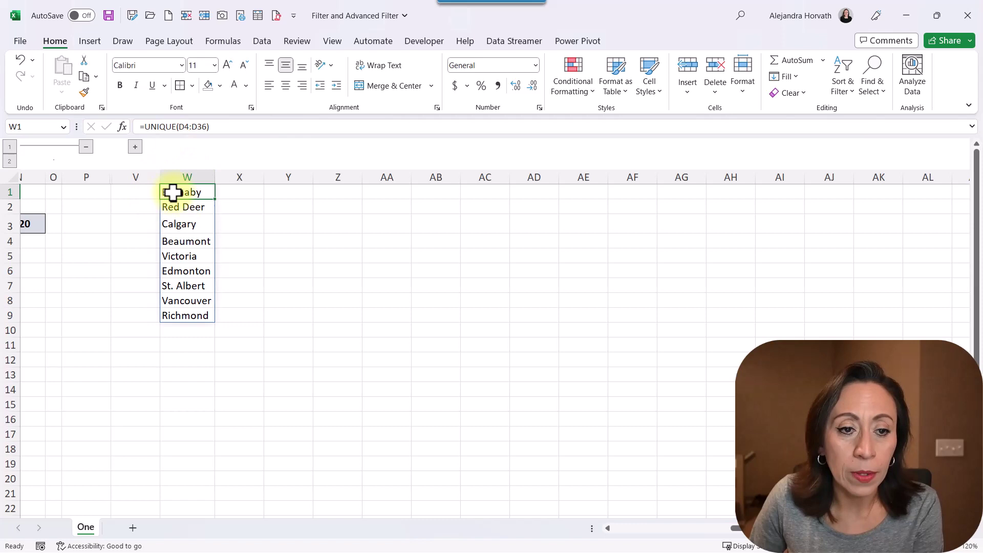
double_click(171, 193)
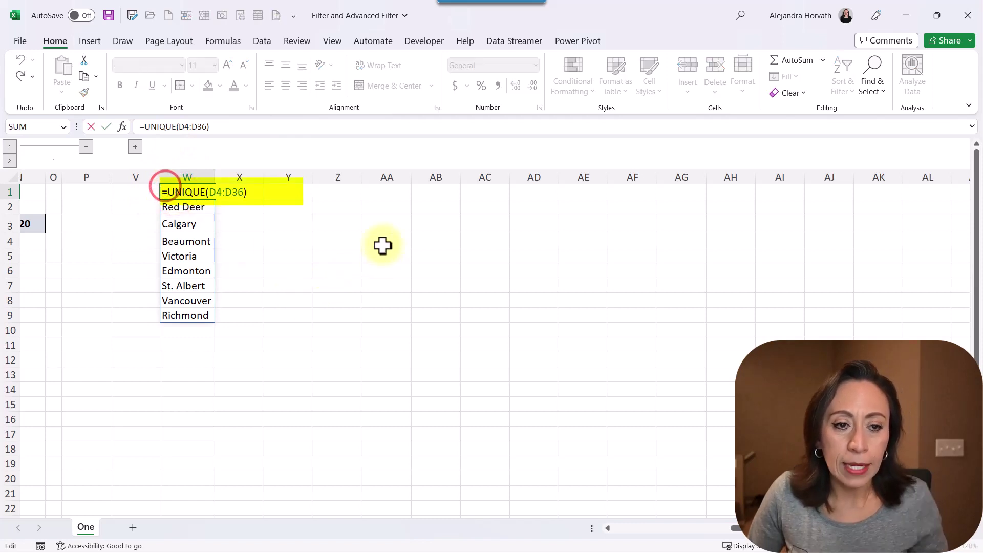
text(sort()
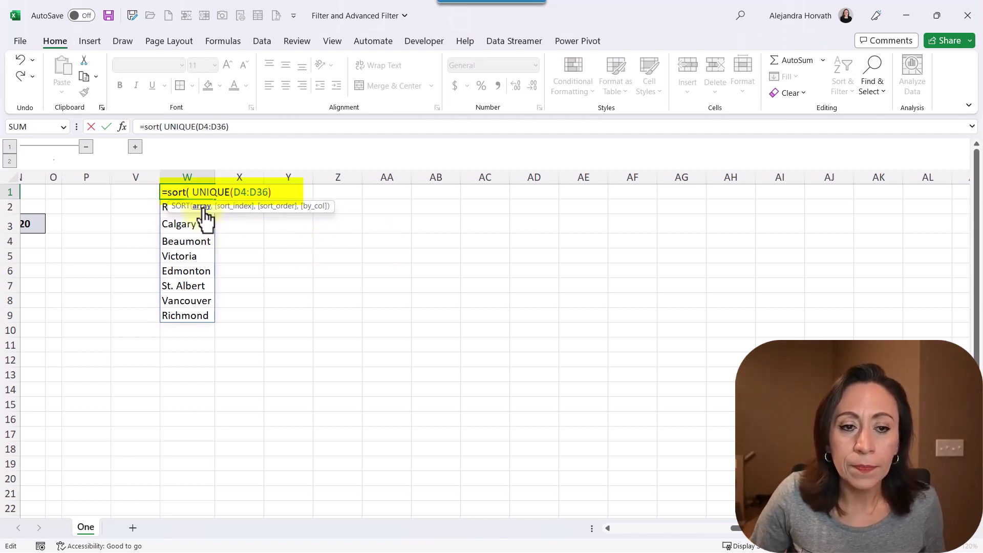
click(278, 193)
text())
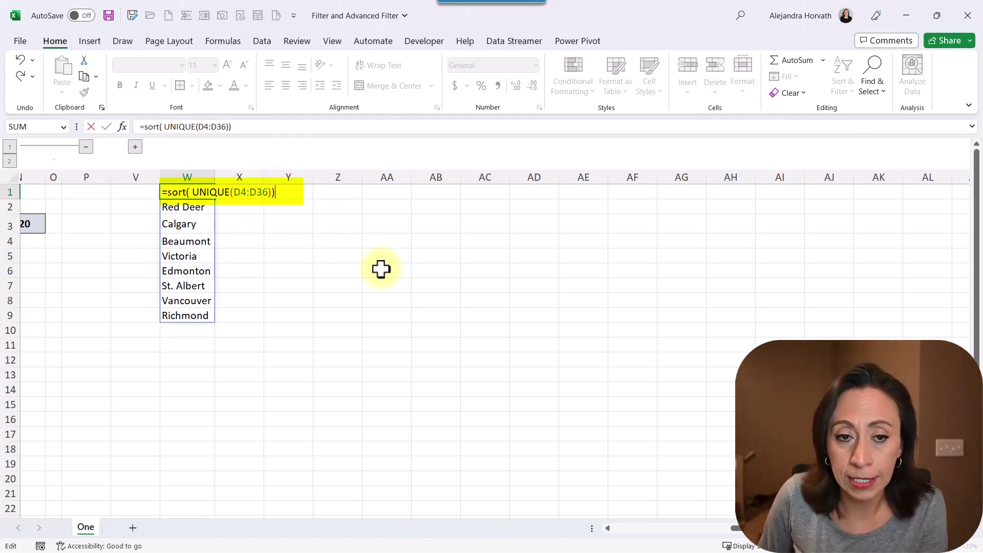
key(Return)
key(Up)
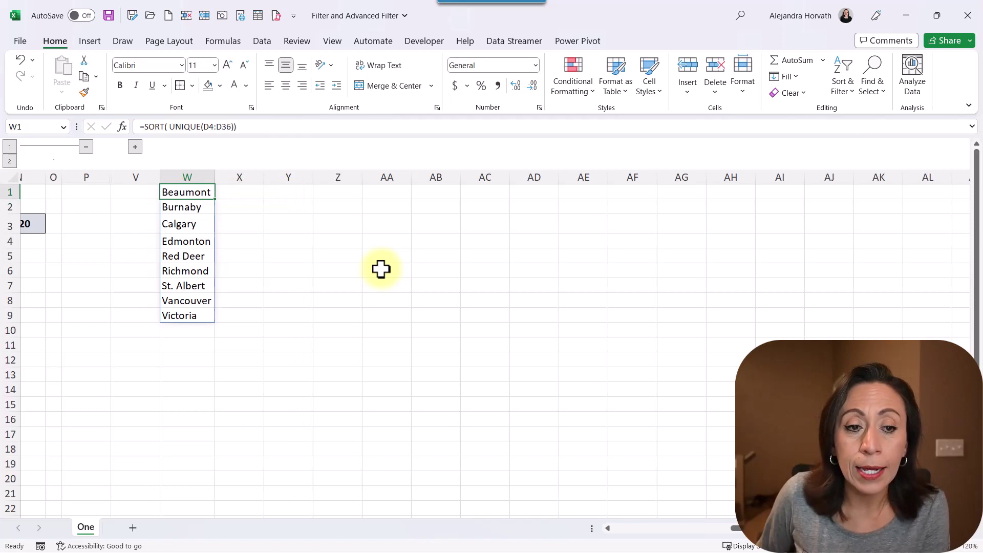
key(ctrl+Home)
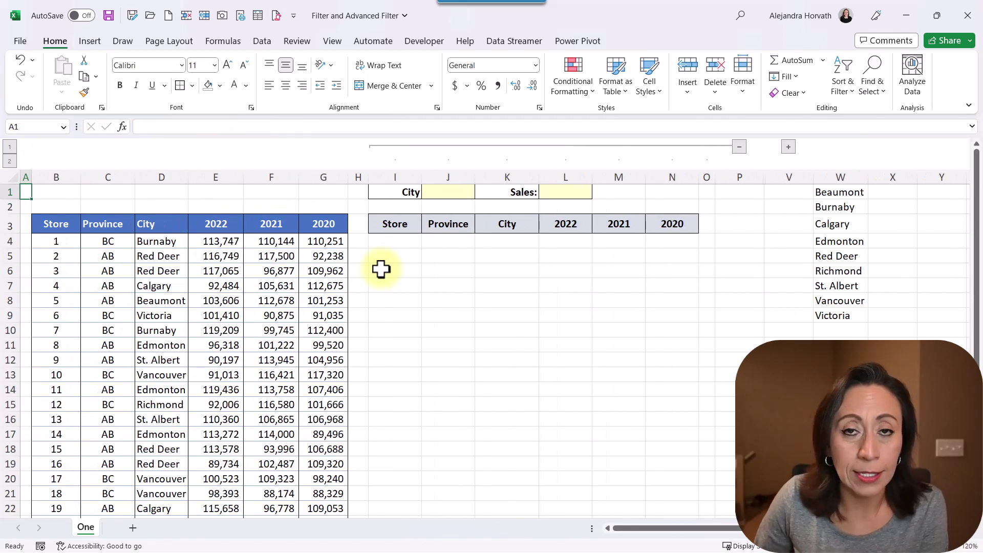
click(128, 241)
scroll(151, 264, down, 2)
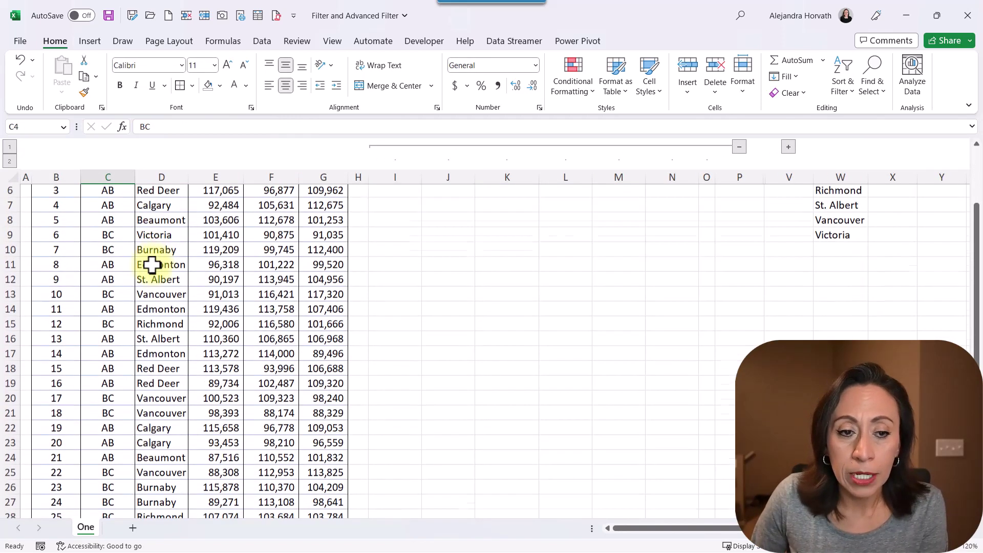
scroll(152, 264, down, 4)
scroll(162, 299, up, 6)
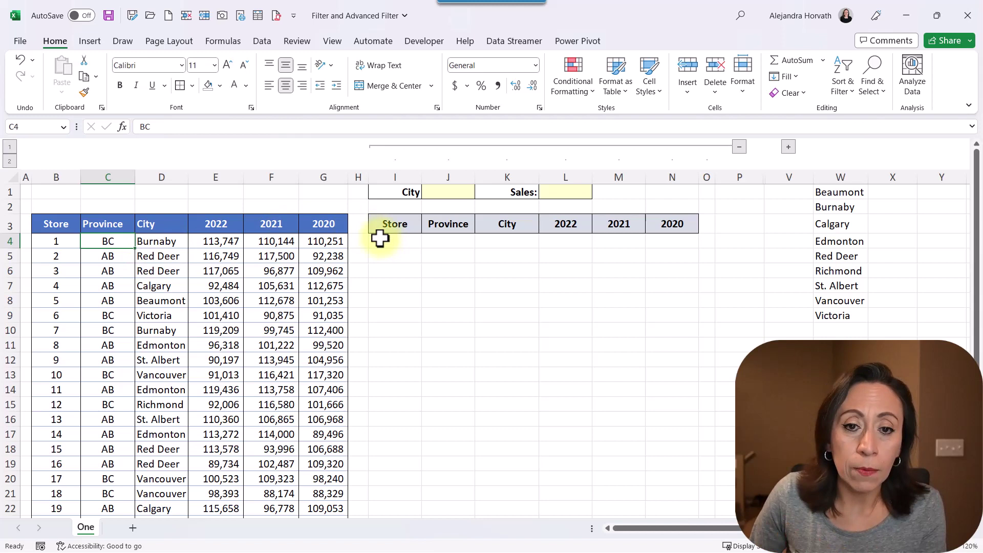
click(395, 240)
click(186, 253)
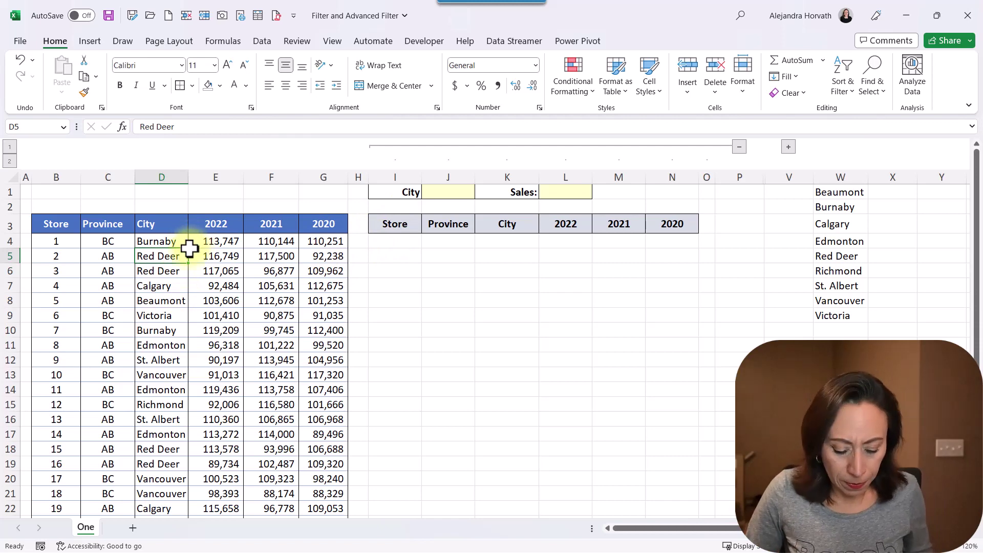
key(ctrl+t)
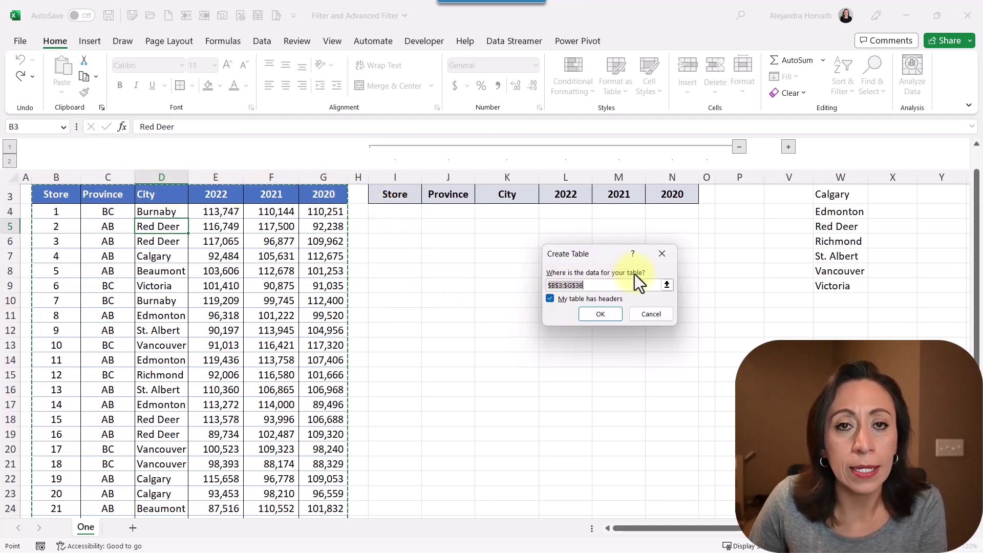
click(608, 315)
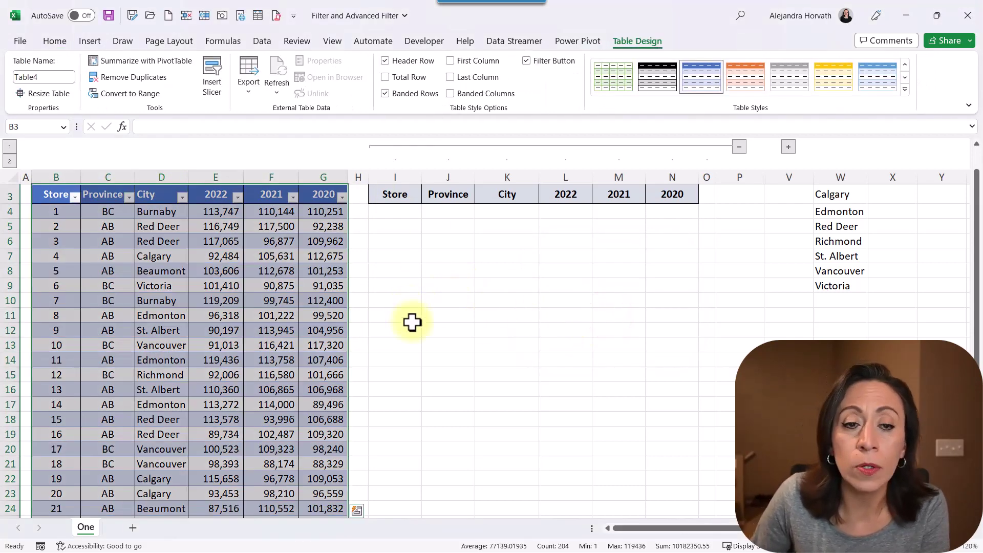
scroll(415, 318, up, 1)
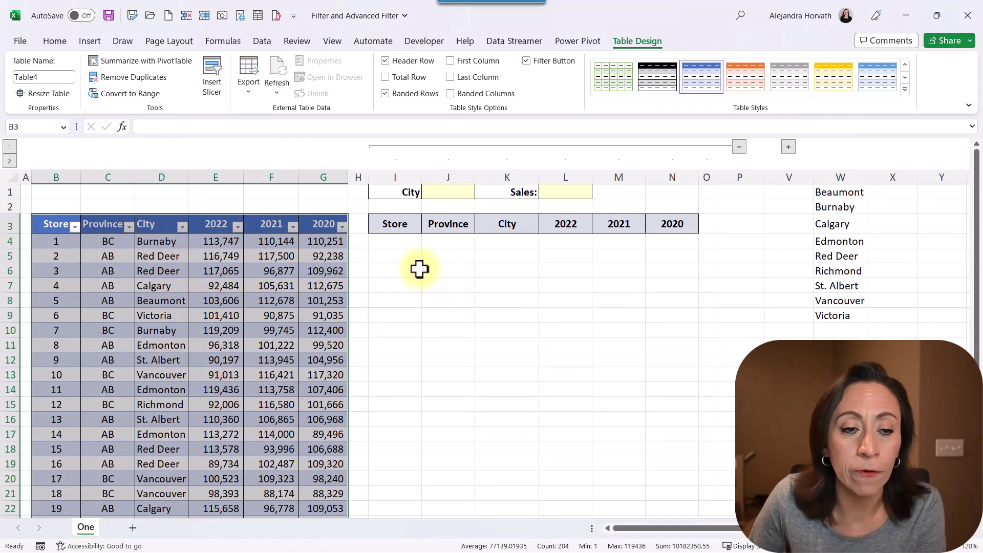
- Give J1 a List data validation with source =$W$1#, then check the spilled W1:W9 cities
click(205, 284)
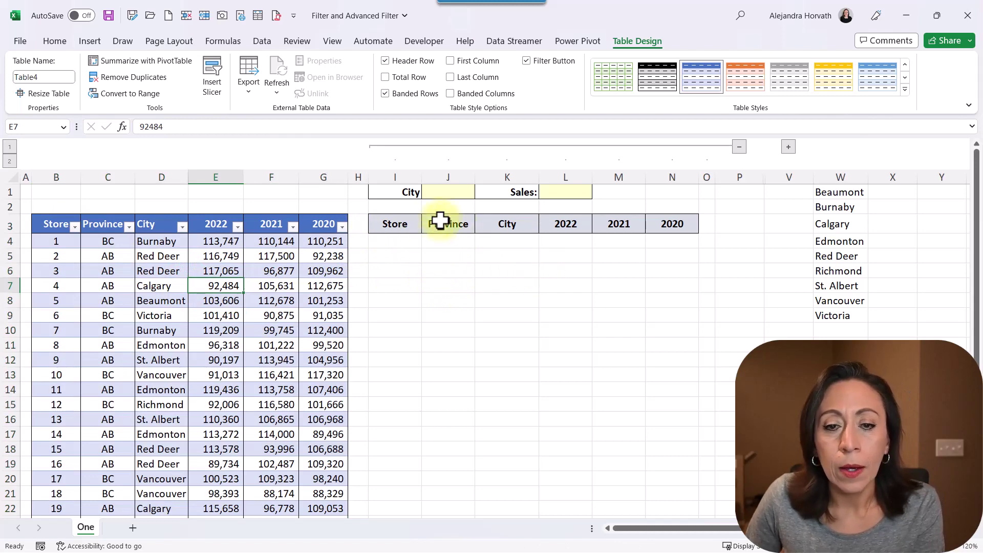
click(452, 195)
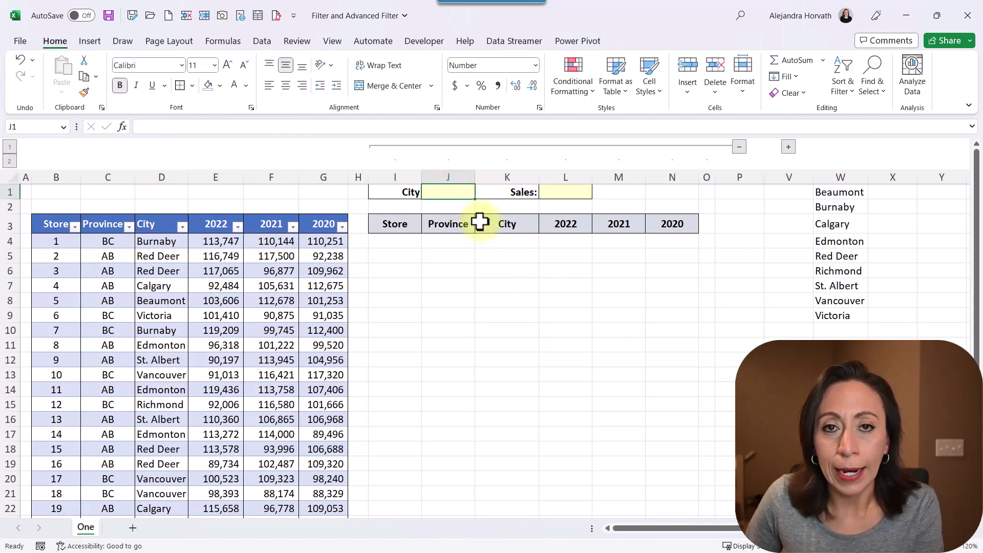
click(446, 197)
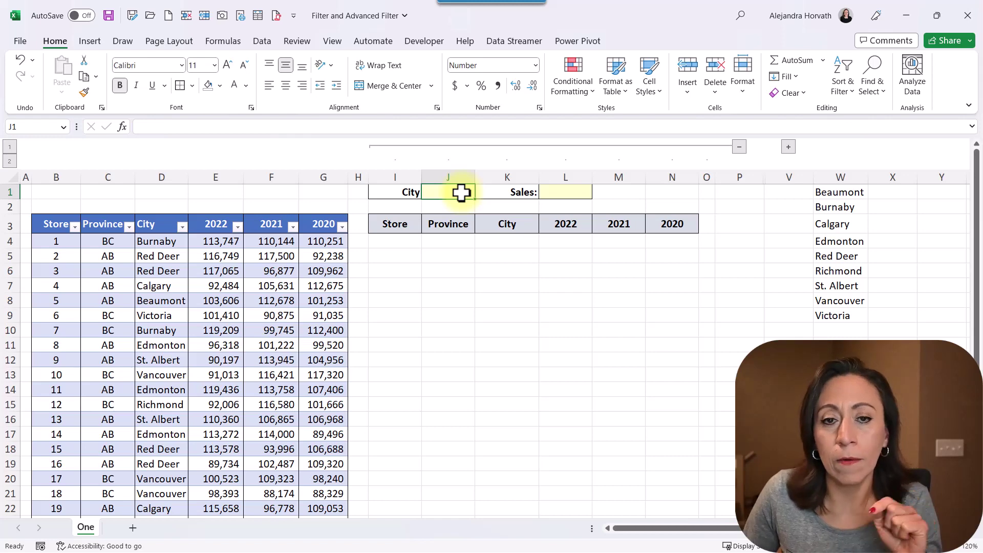
click(256, 39)
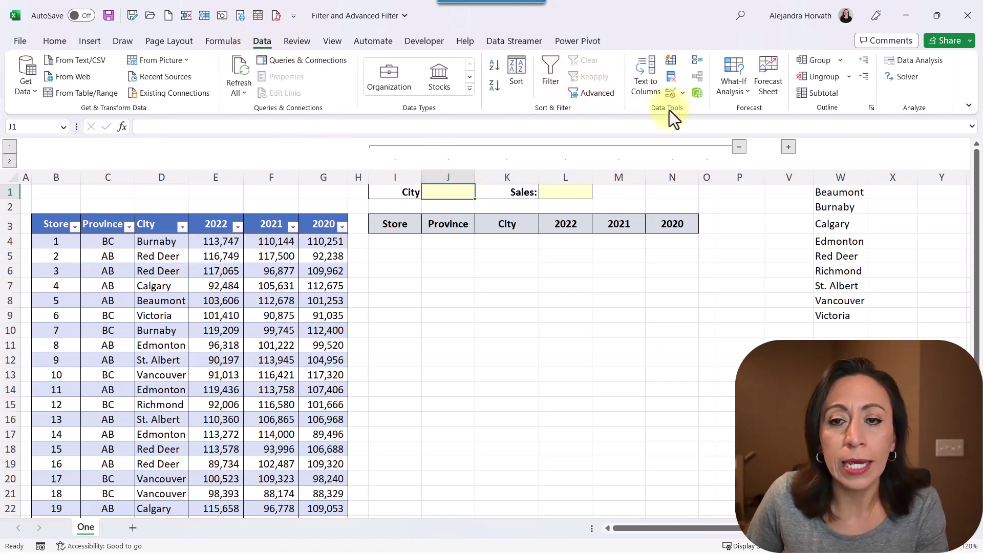
click(682, 93)
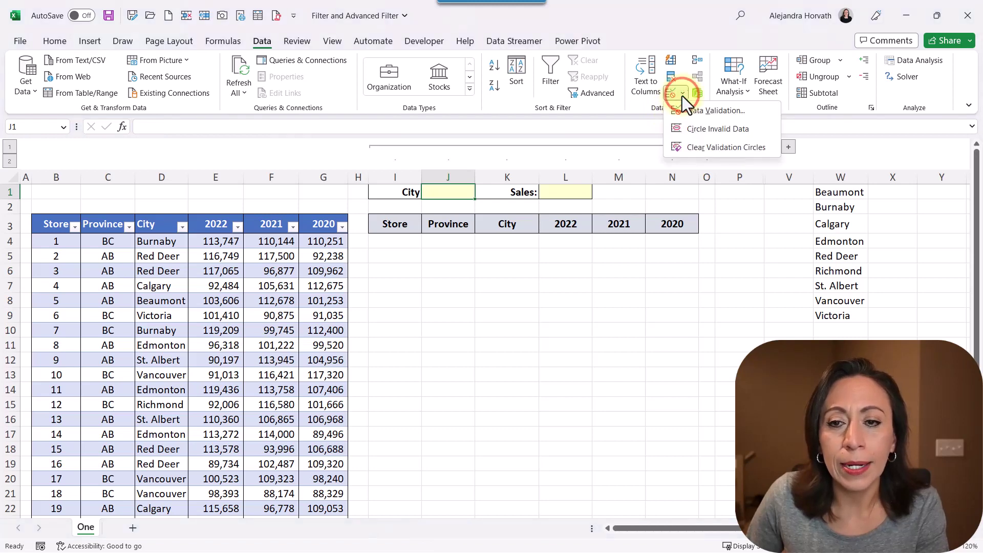
click(719, 110)
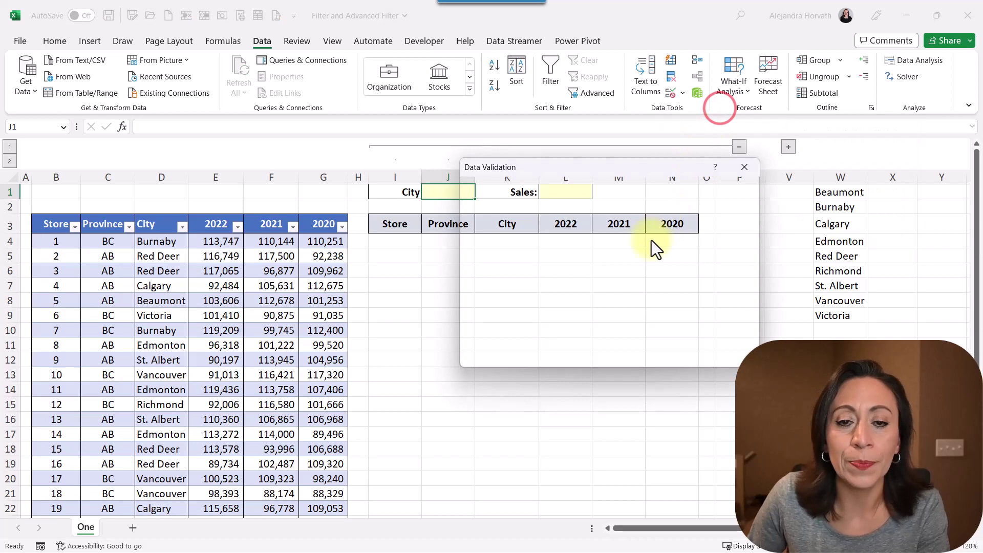
click(570, 233)
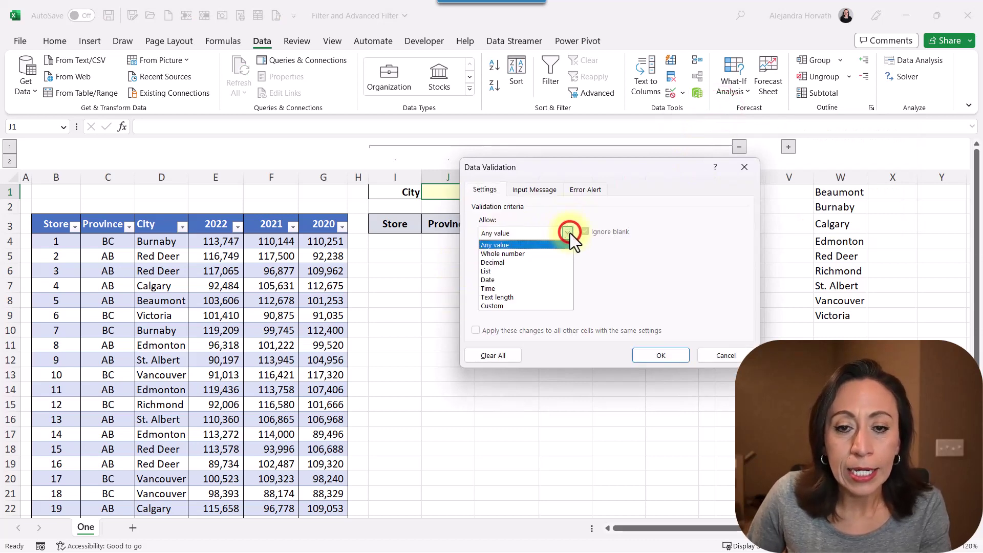
click(515, 268)
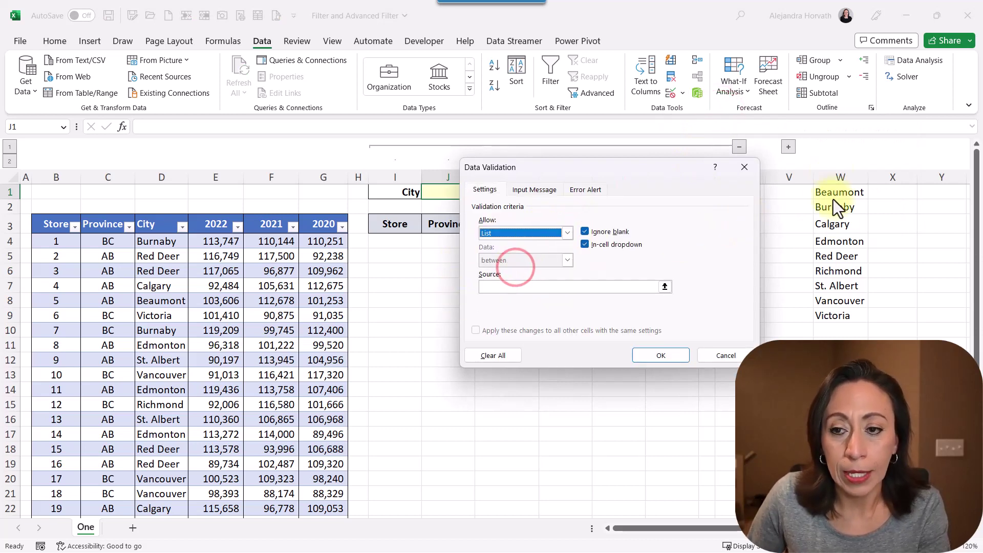
click(578, 286)
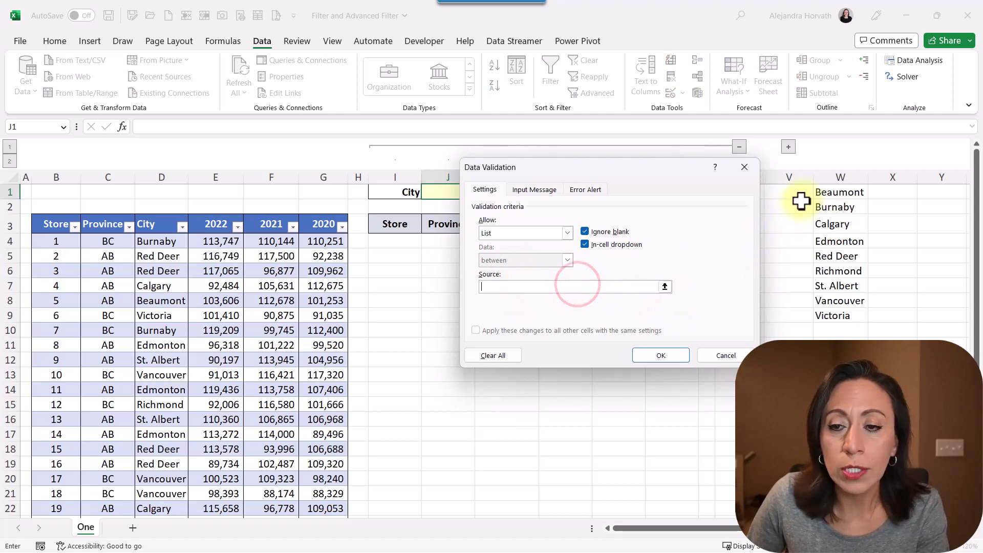
click(837, 191)
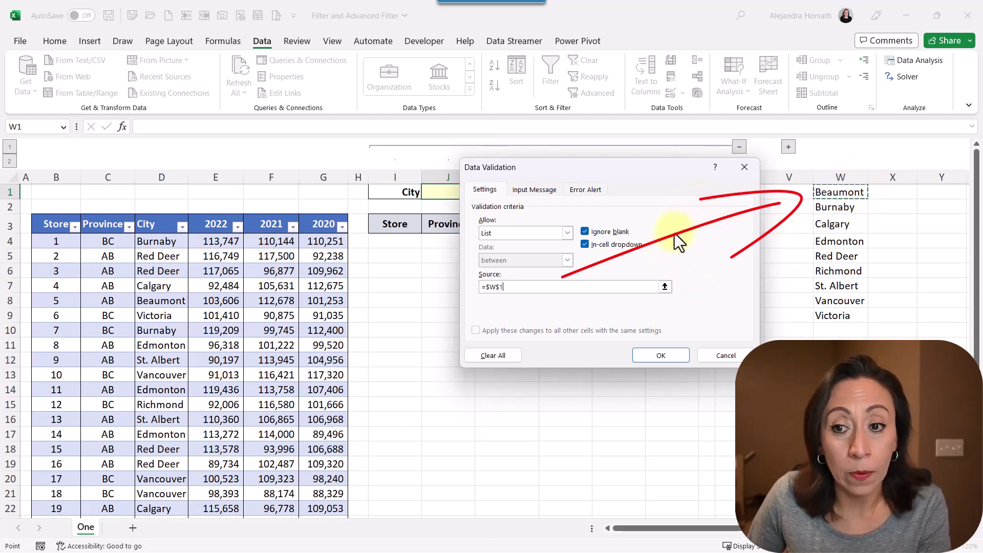
click(560, 285)
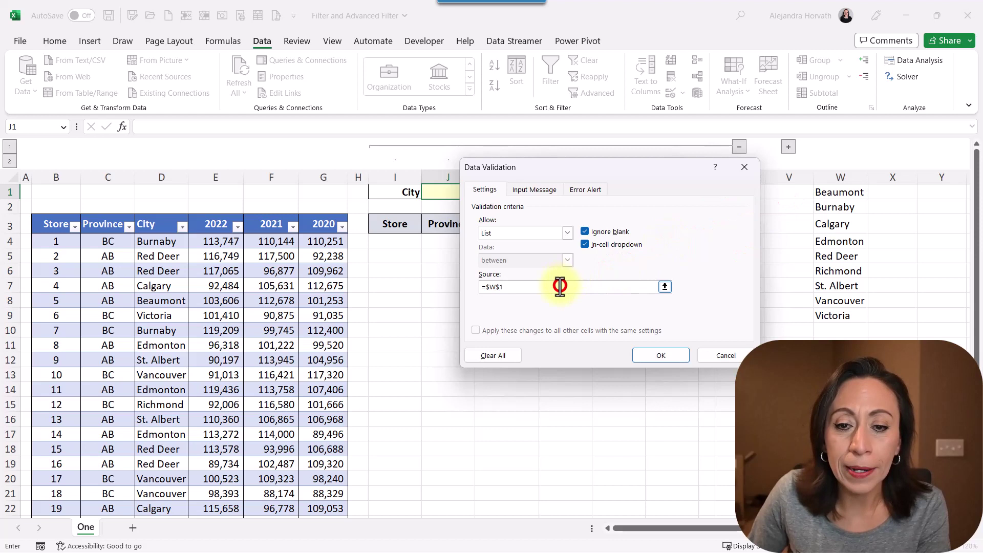
text(#)
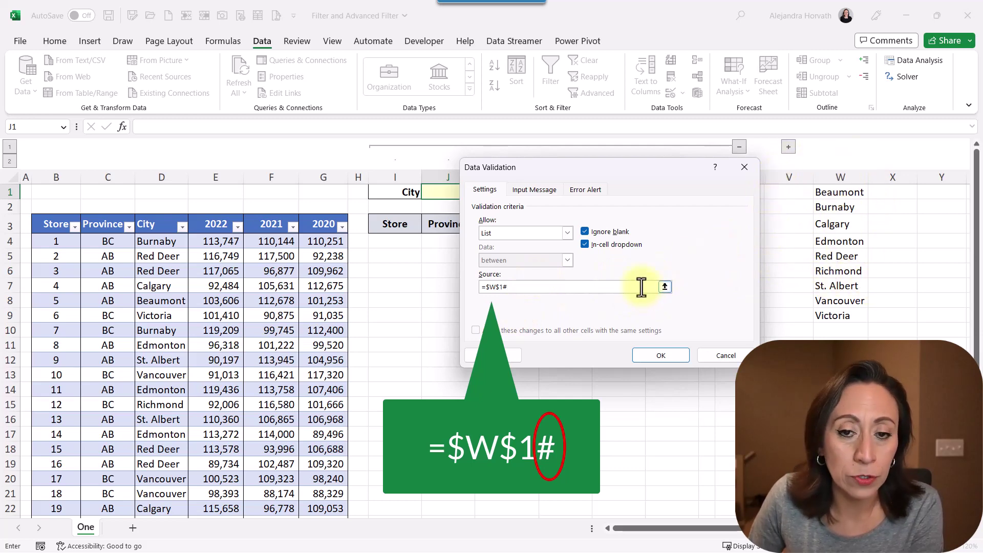
click(675, 352)
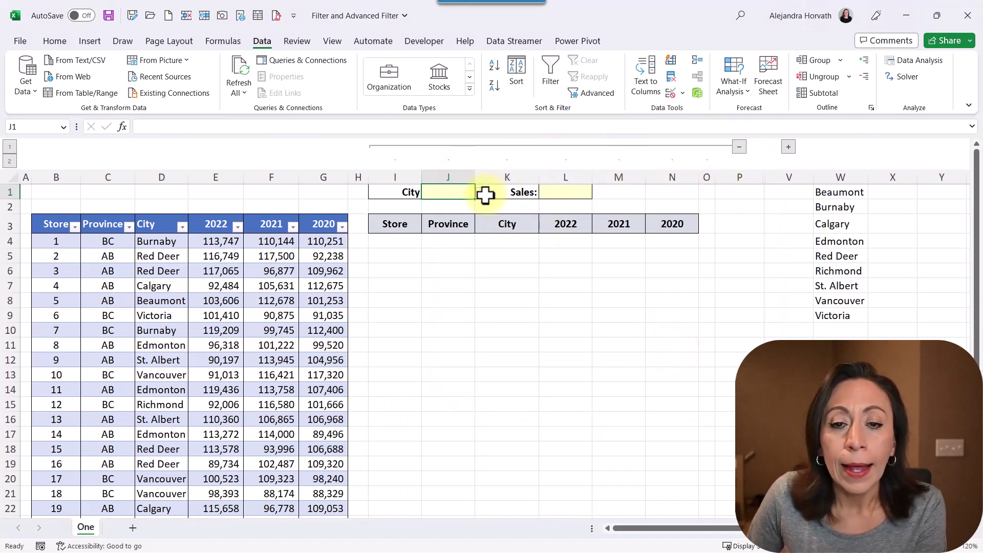
drag(841, 192, 838, 314)
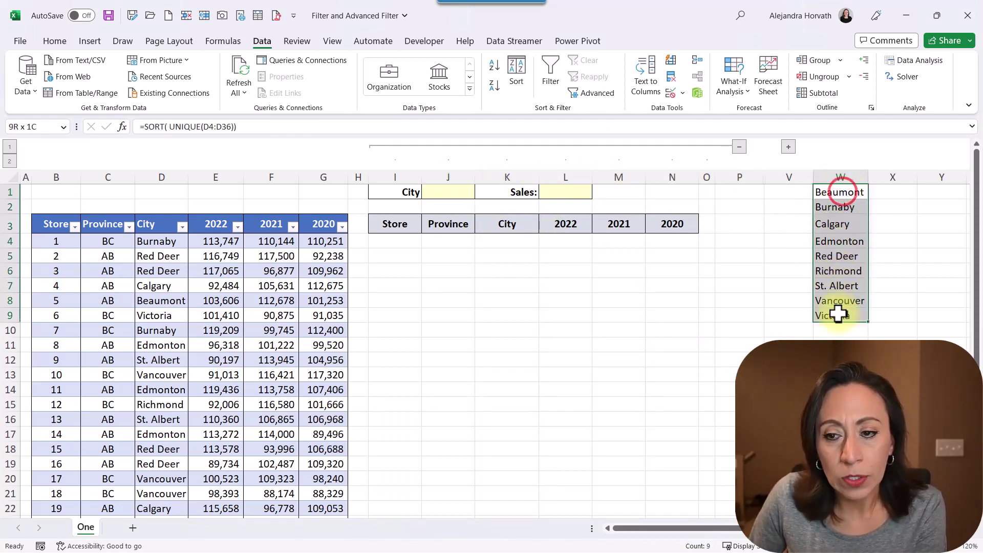
click(840, 207)
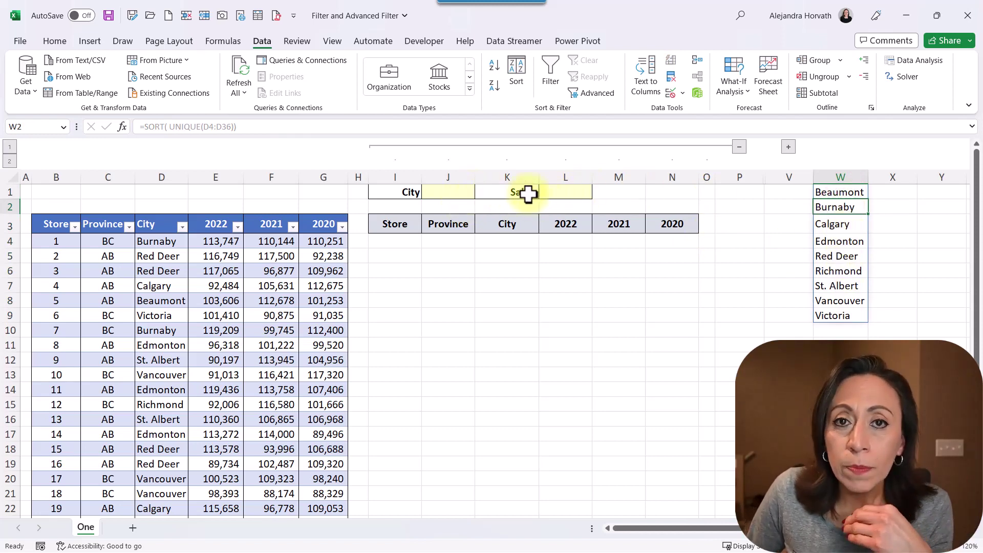
click(457, 194)
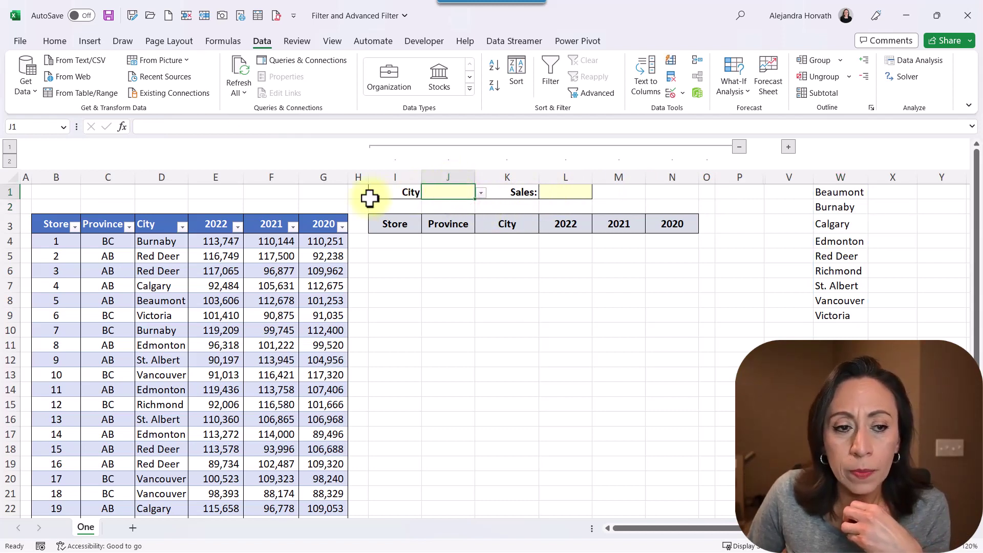
click(482, 193)
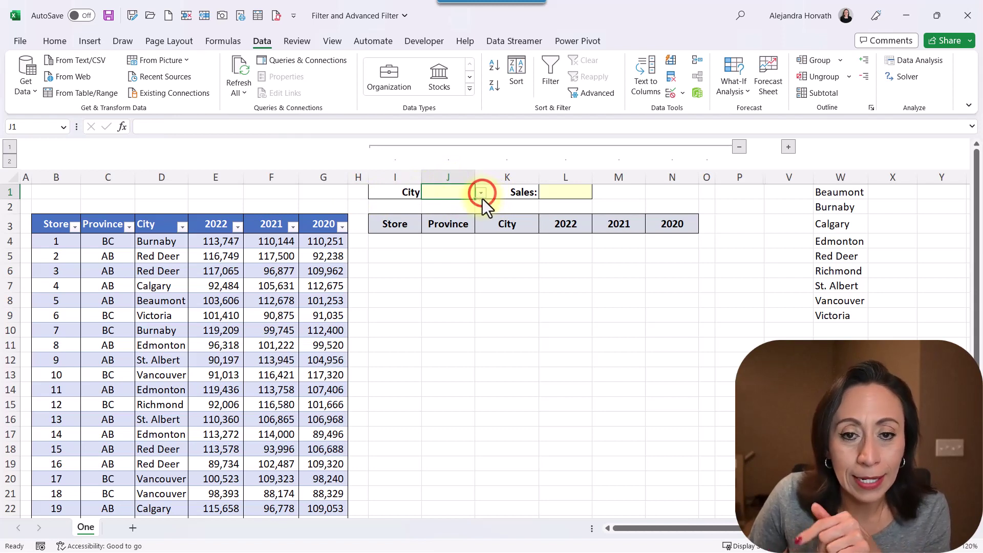
click(483, 193)
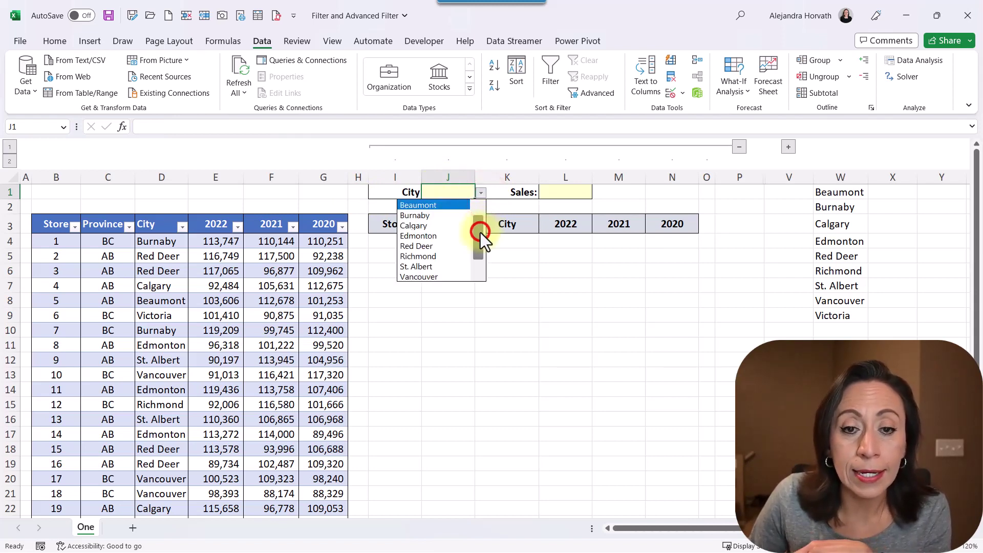
mouse_move(480, 233)
mouse_down()
mouse_move(480, 248)
mouse_move(482, 234)
mouse_up()
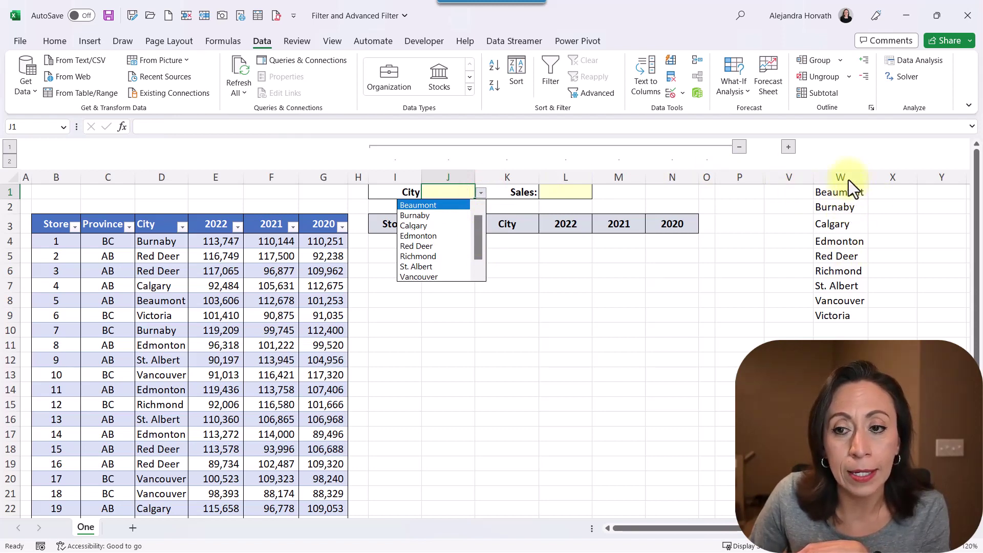
click(199, 266)
click(164, 274)
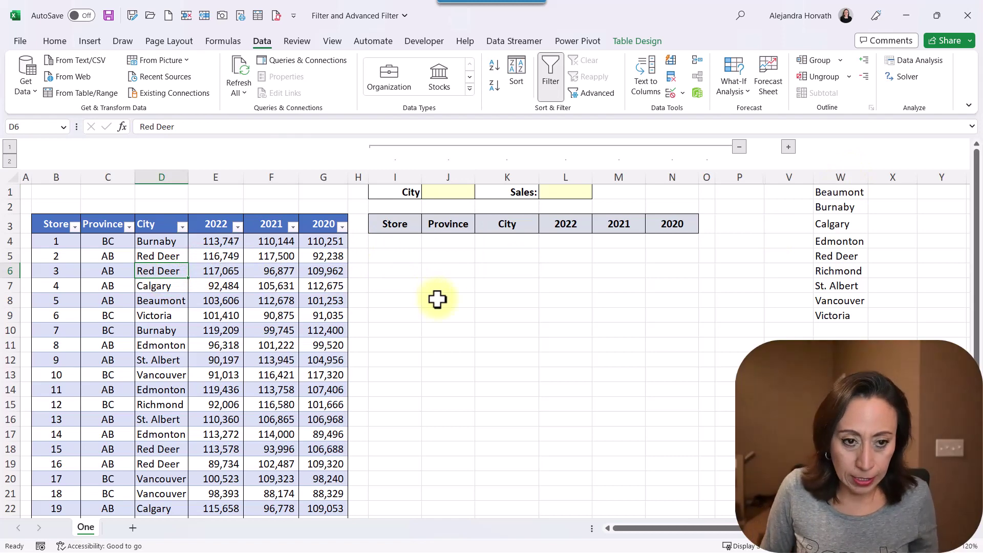
text(Leduc)
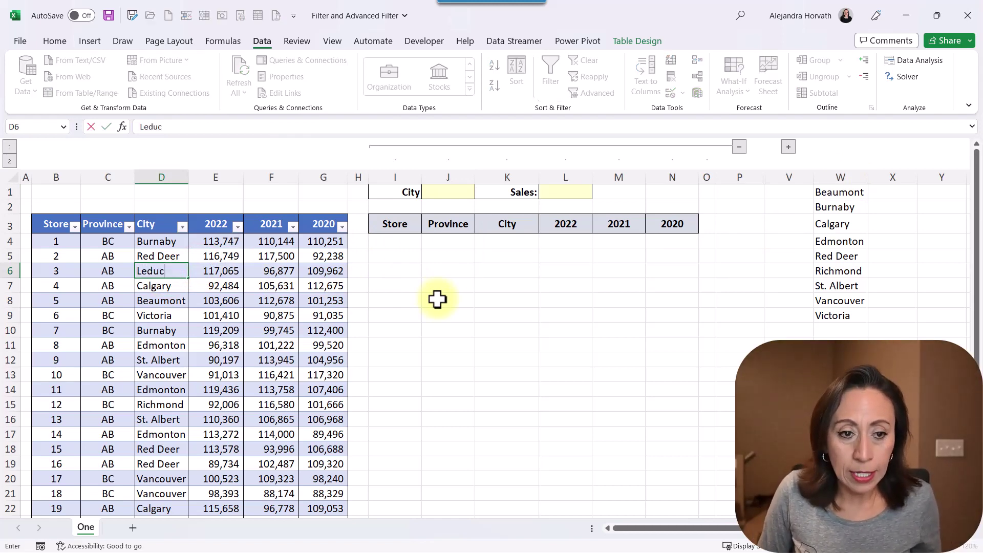
key(Return)
click(835, 258)
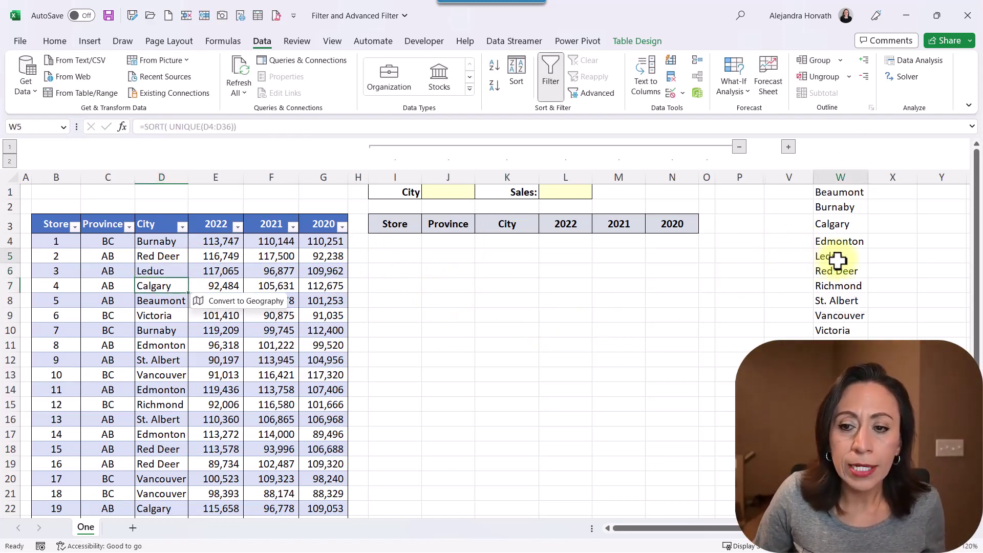
click(457, 191)
click(483, 195)
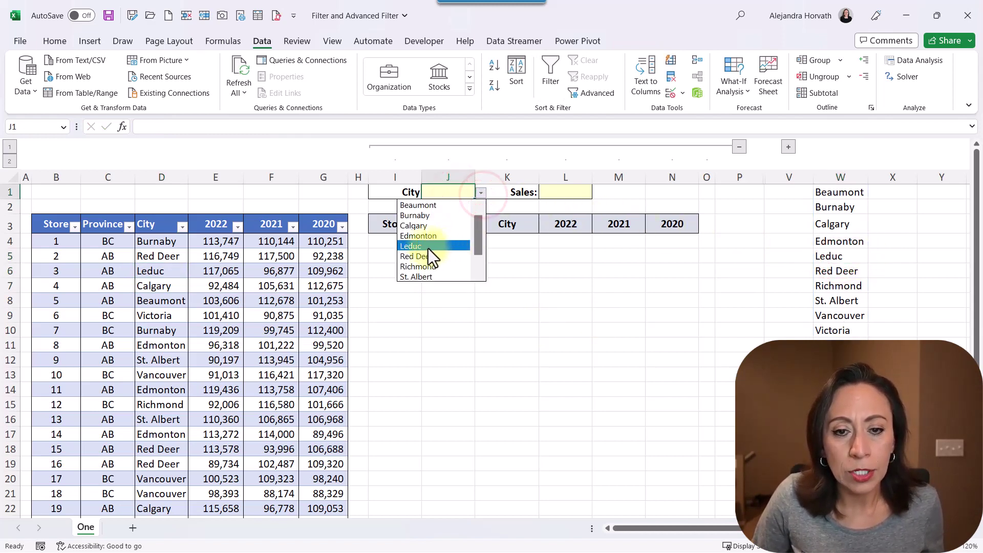
click(212, 298)
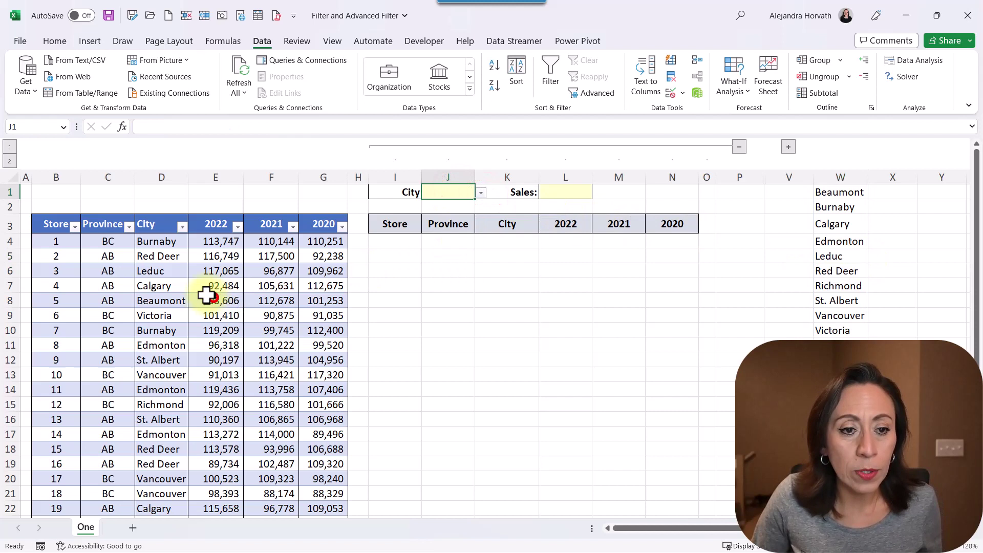
click(168, 268)
key(ctrl+z)
key(ctrl+z)
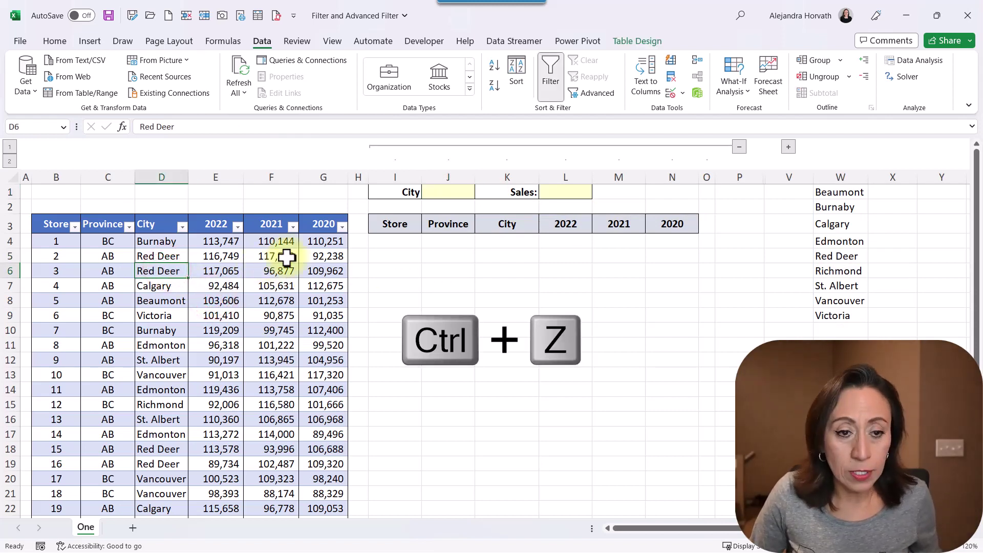
click(844, 257)
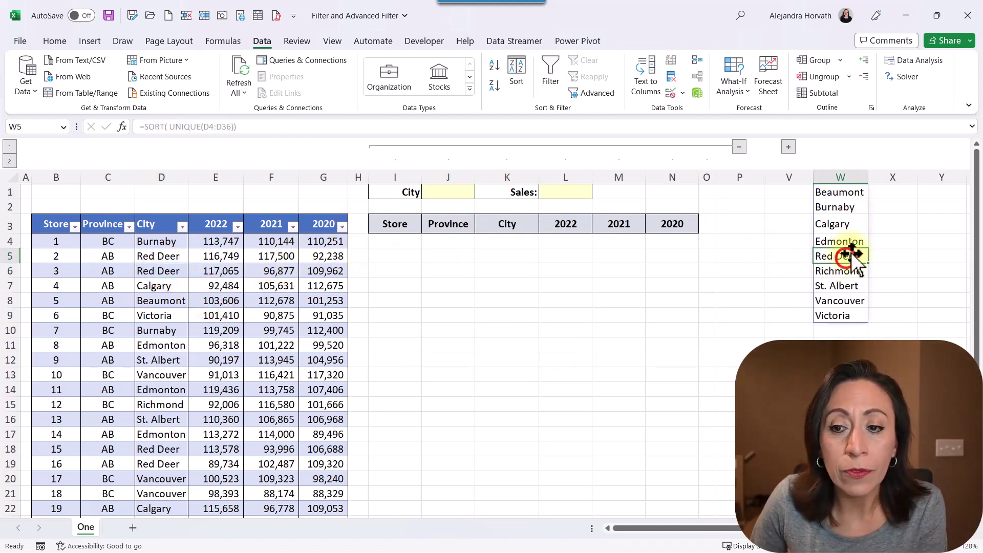
click(443, 194)
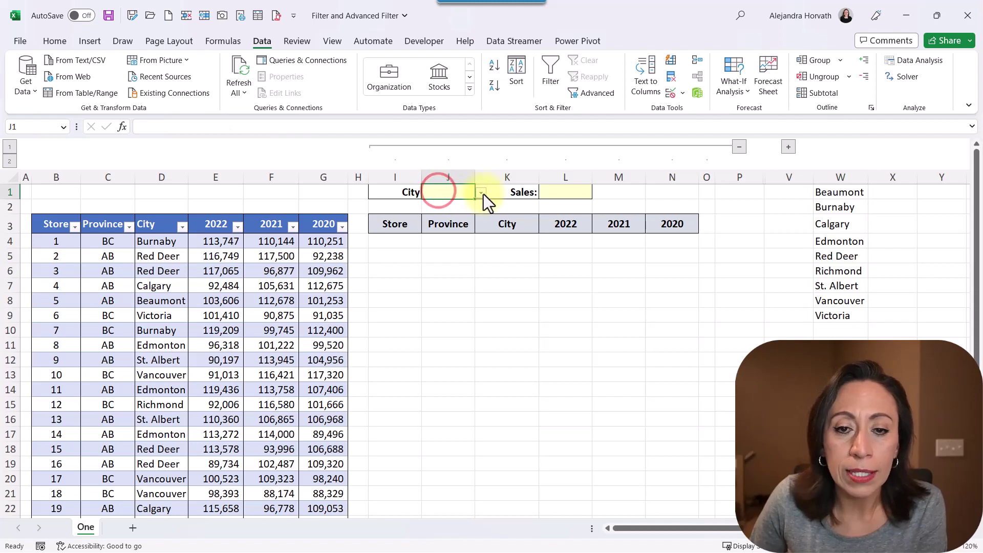
click(482, 194)
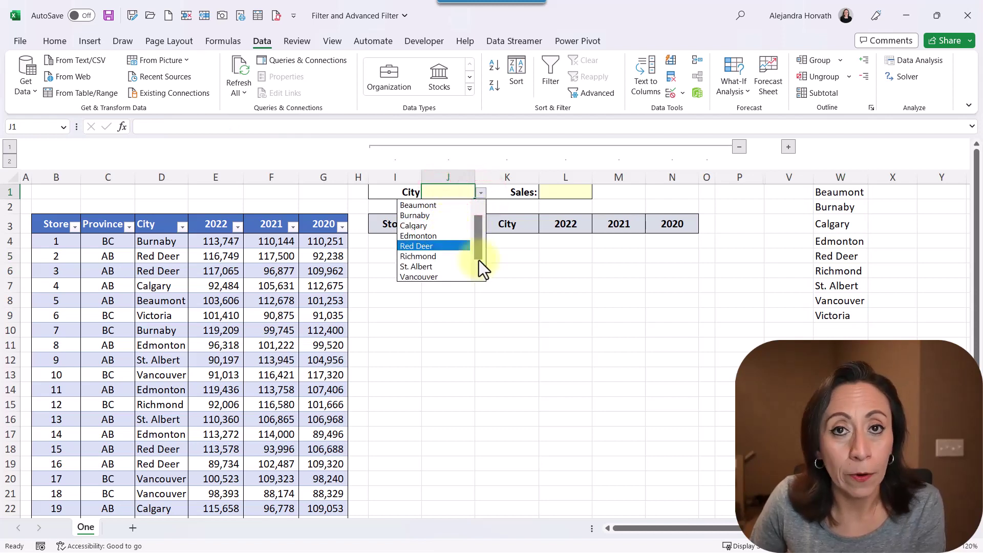
click(621, 188)
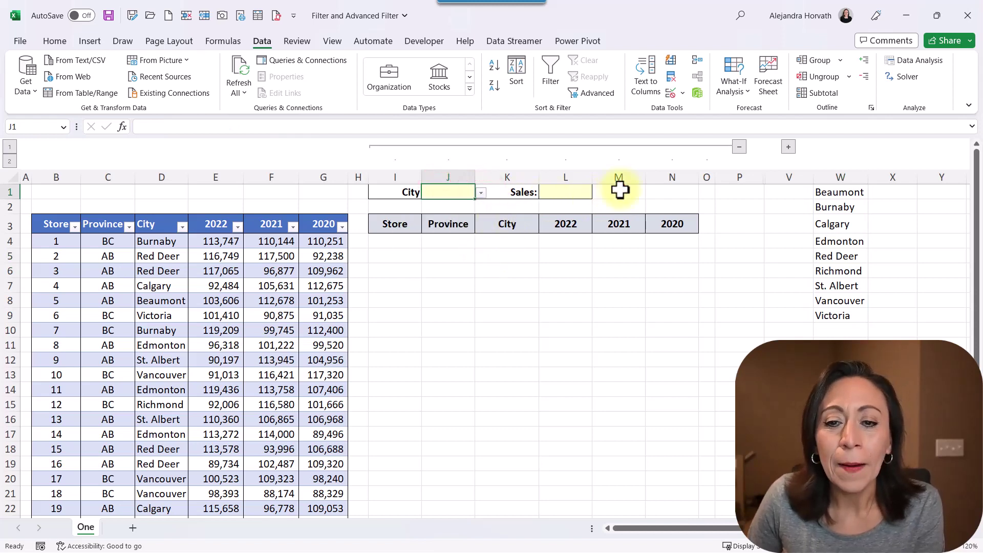
- Start a FILTER formula in I4 using the whole Table4 as the array
click(405, 240)
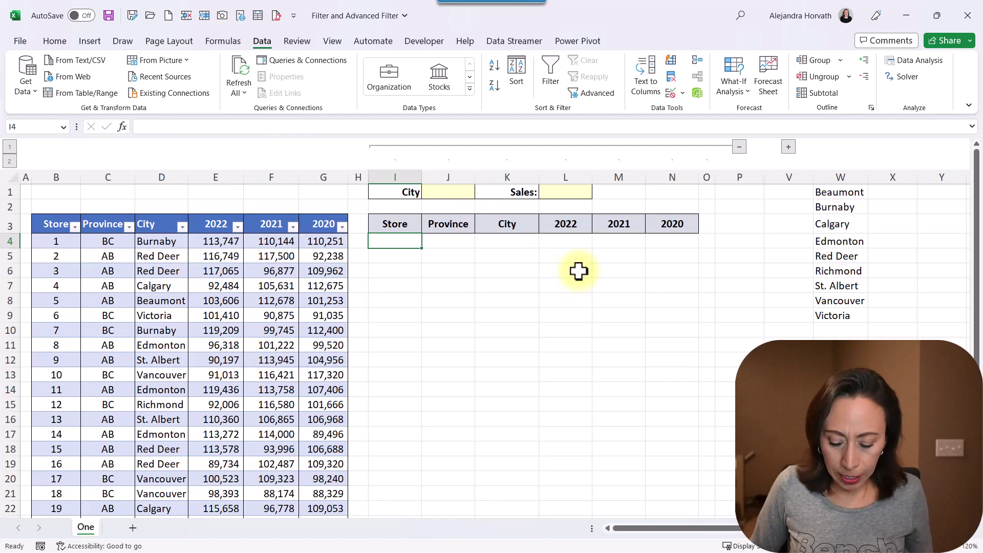
text(=filet)
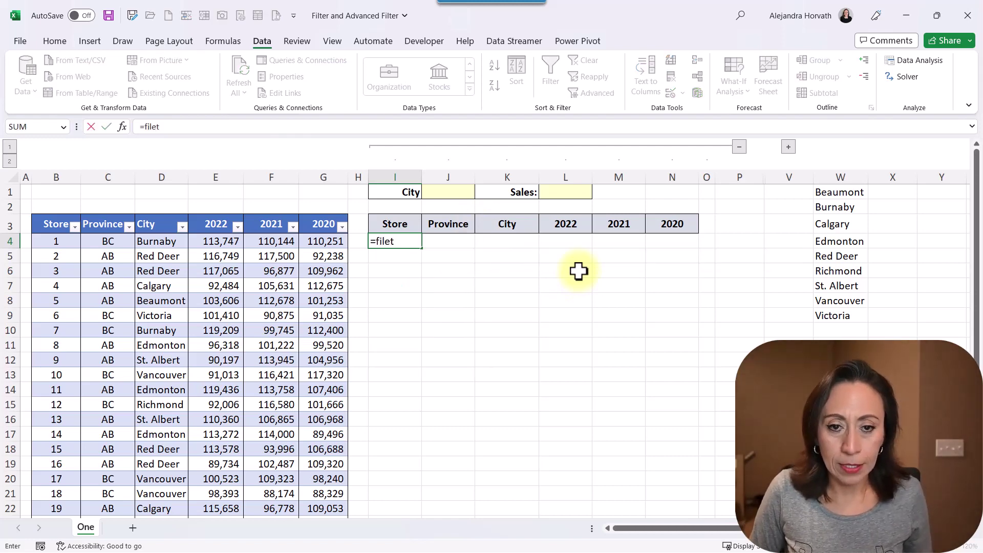
key(BackSpace)
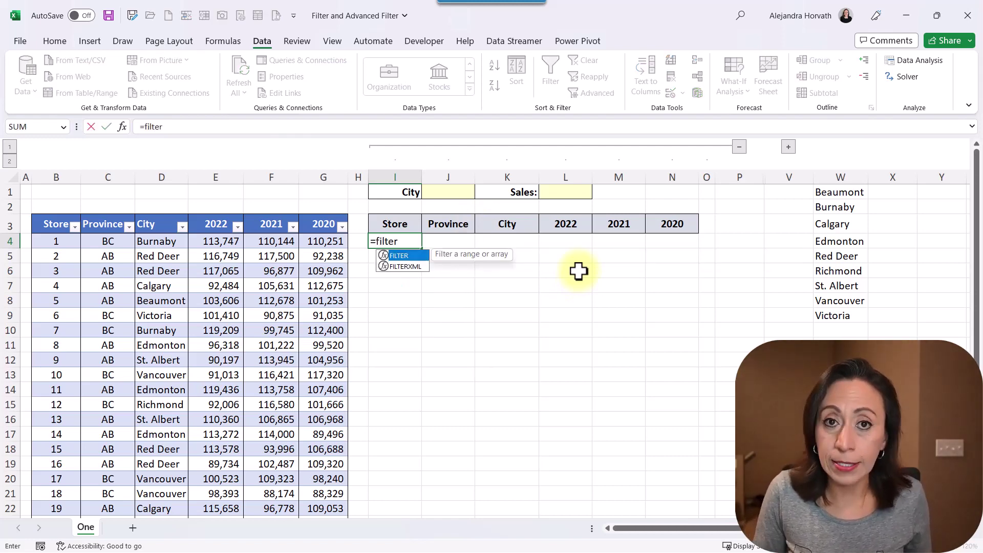
text(er()
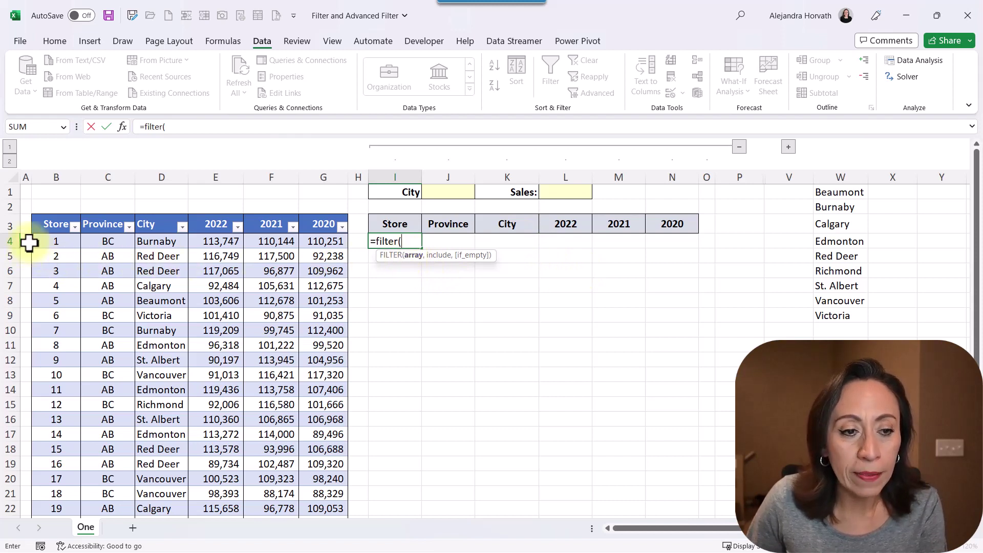
drag(47, 244, 311, 237)
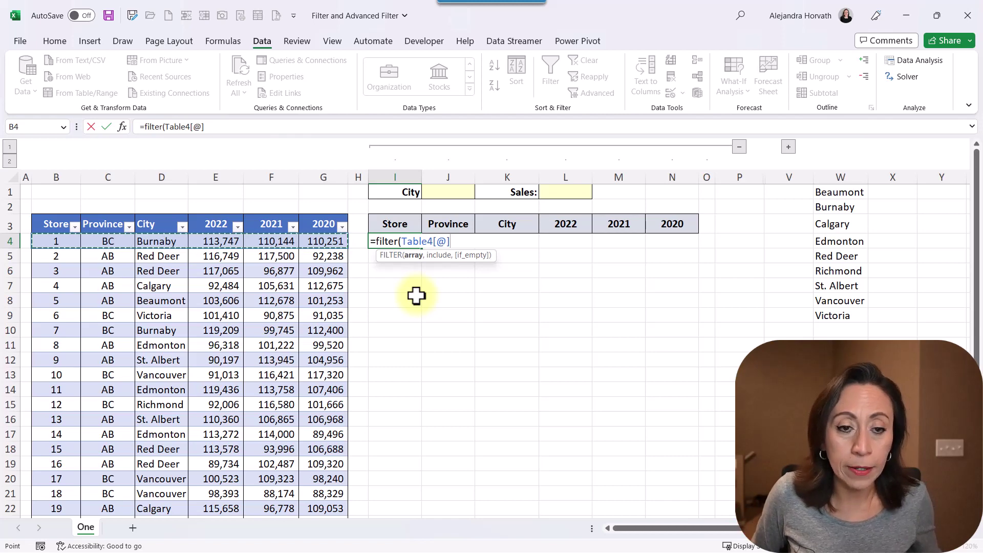
key(ctrl+shift+Down)
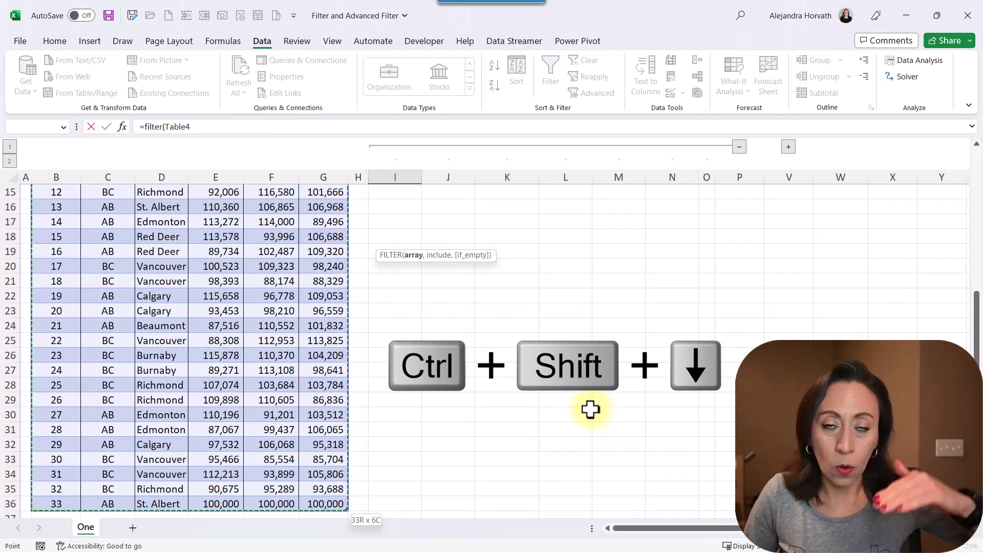
scroll(227, 478, down, 1)
scroll(228, 478, down, 2)
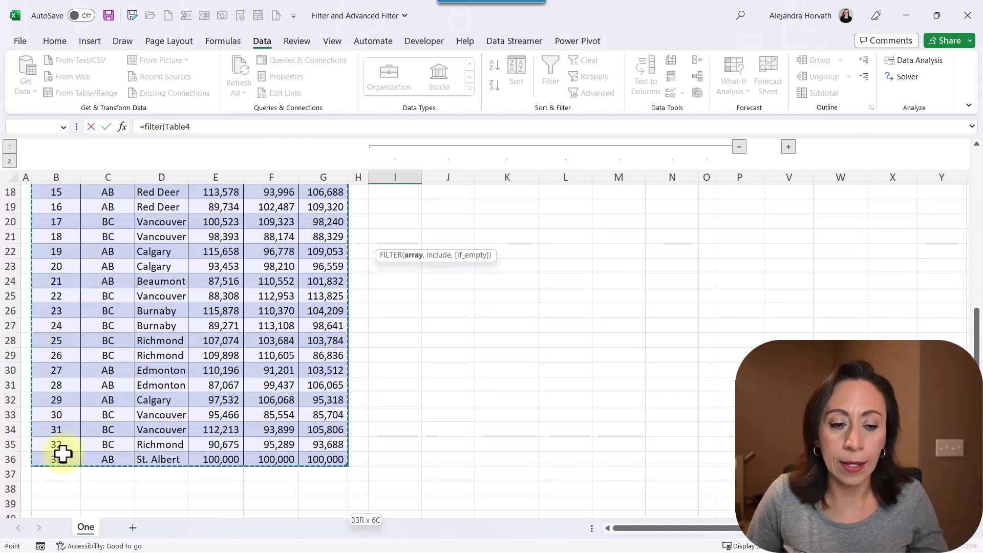
key(ctrl+BackSpace)
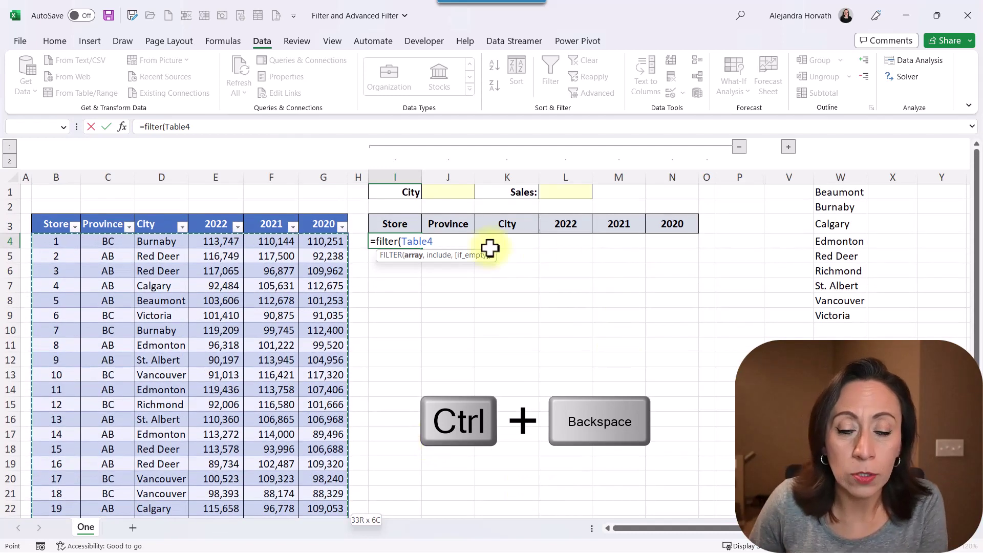
- Add the condition Table4[City]=J1 and commit the FILTER formula
text(,)
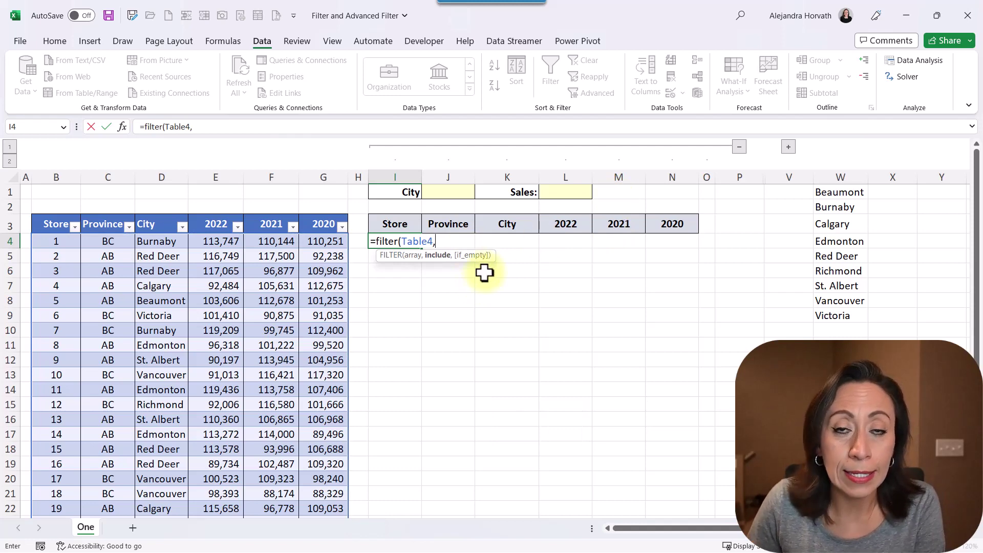
click(157, 238)
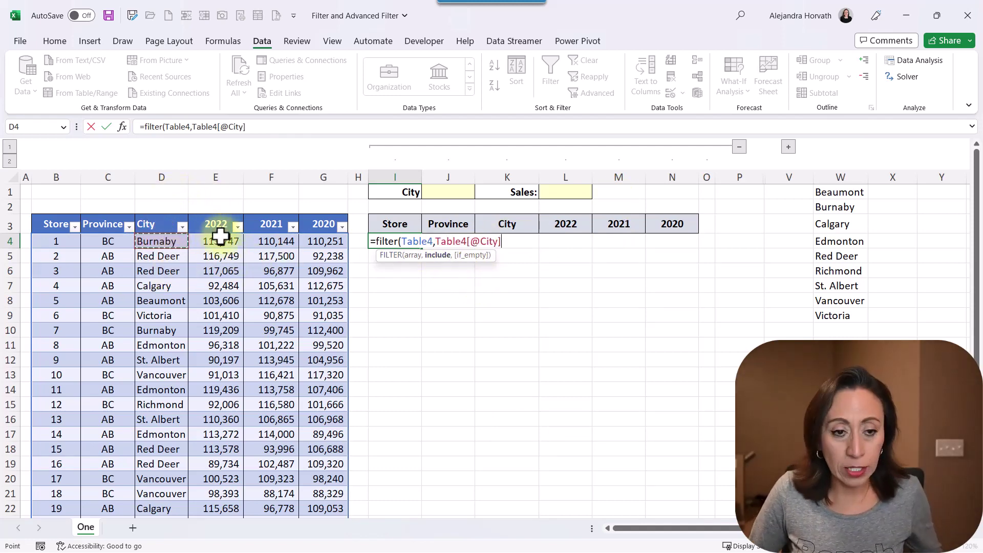
key(ctrl+shift+Down)
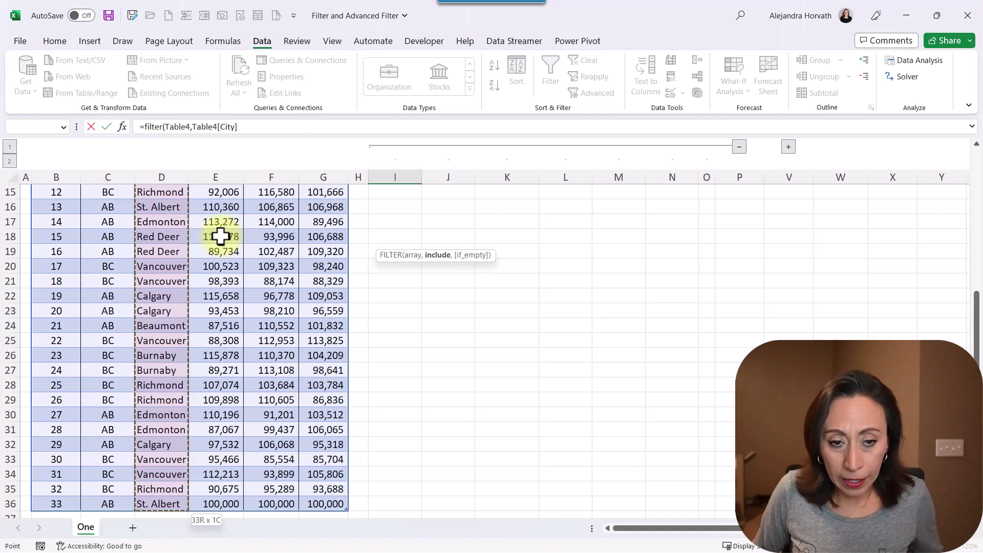
key(ctrl+BackSpace)
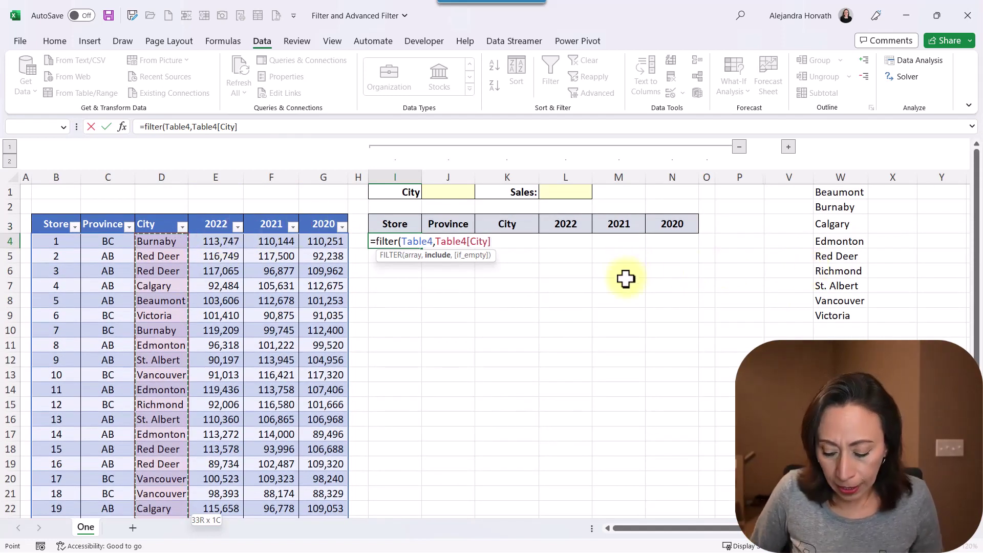
text(=)
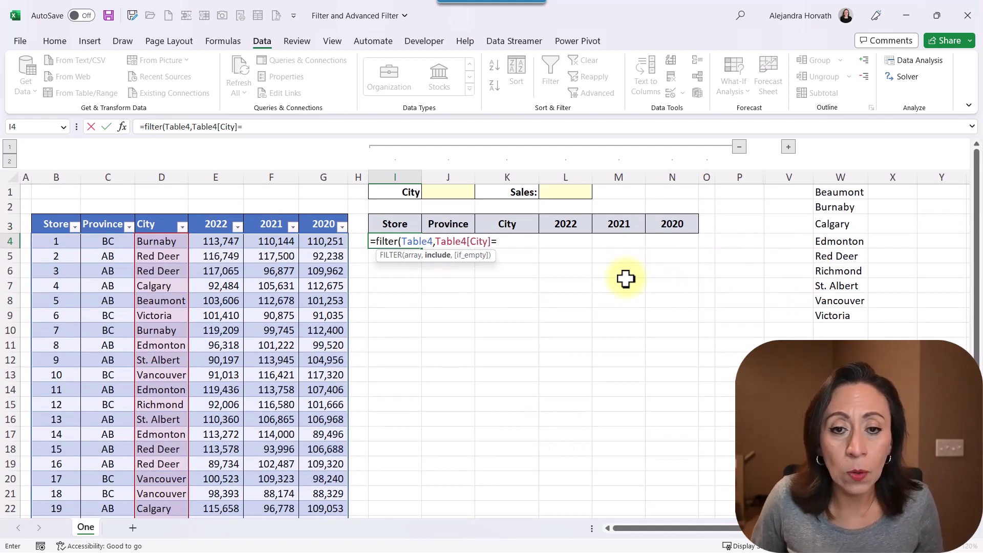
click(448, 193)
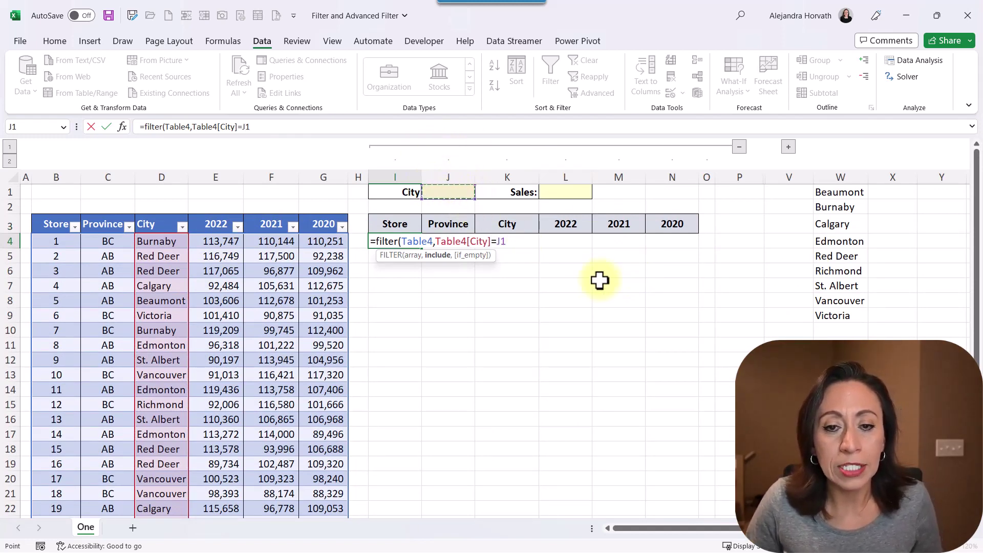
key(Return)
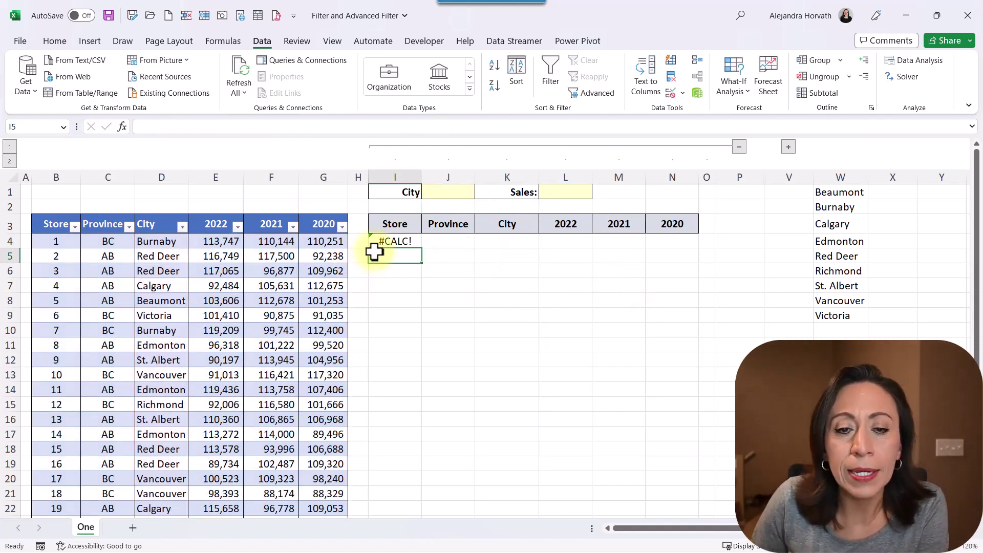
- Zoom the sheet to 130% and pick Burnaby from J1's city dropdown
click(393, 241)
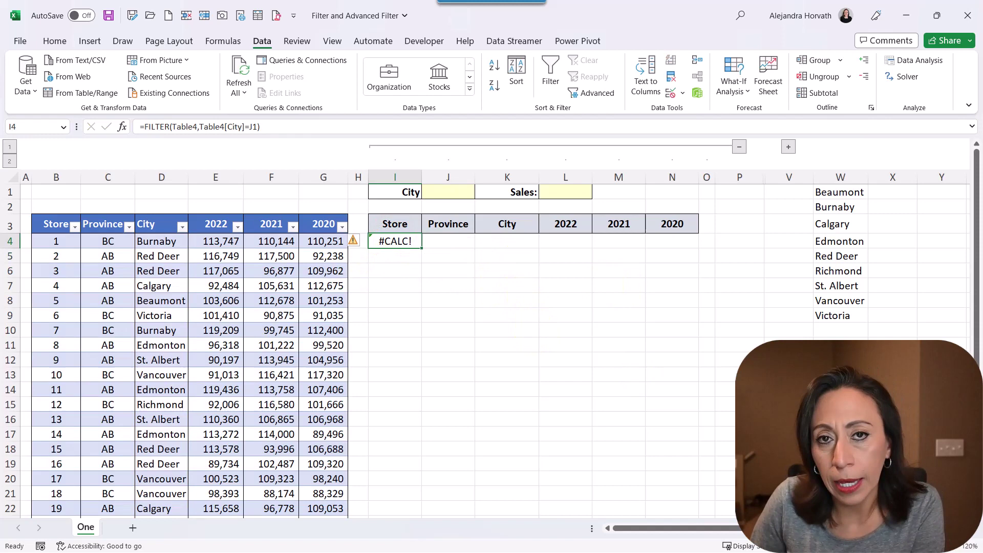
click(955, 550)
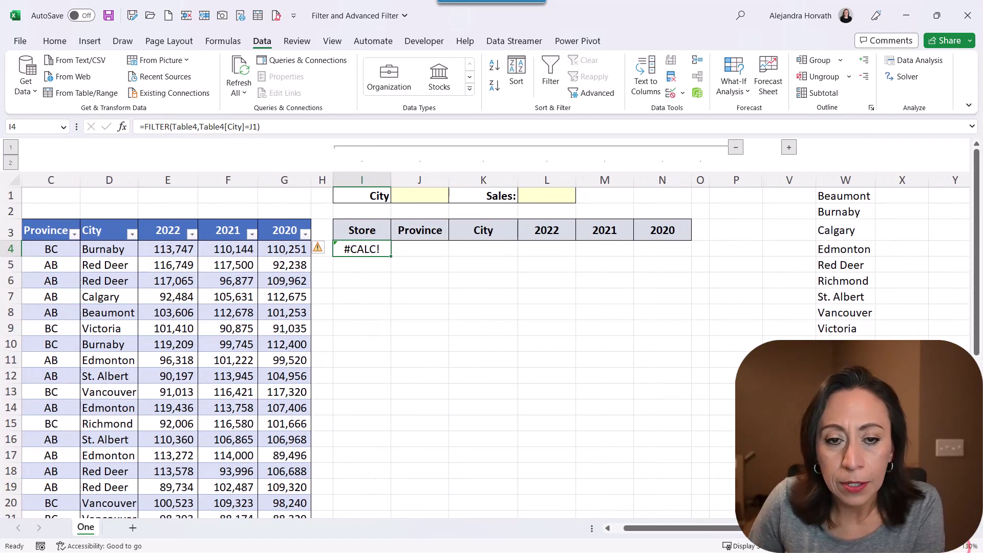
click(415, 198)
click(454, 198)
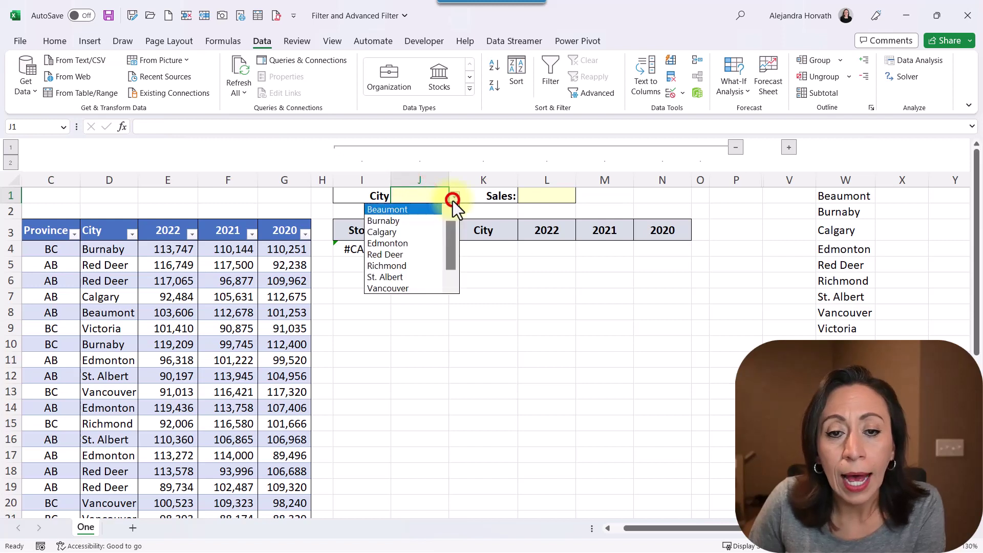
click(434, 221)
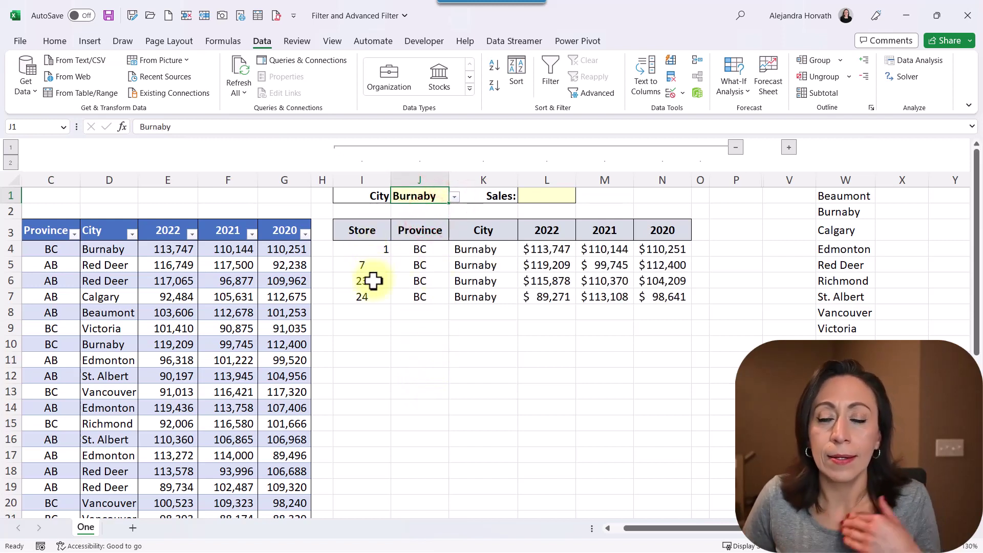
click(384, 251)
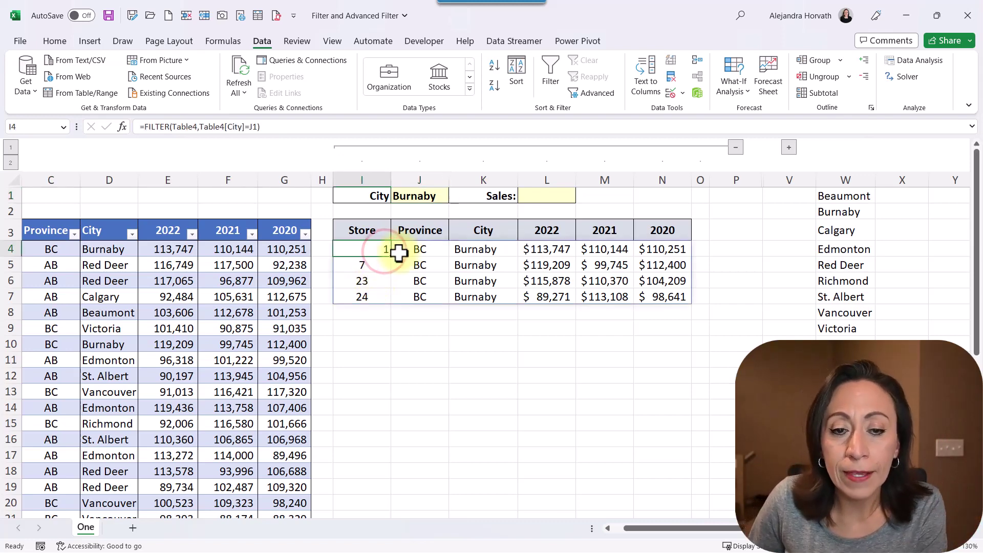
double_click(378, 248)
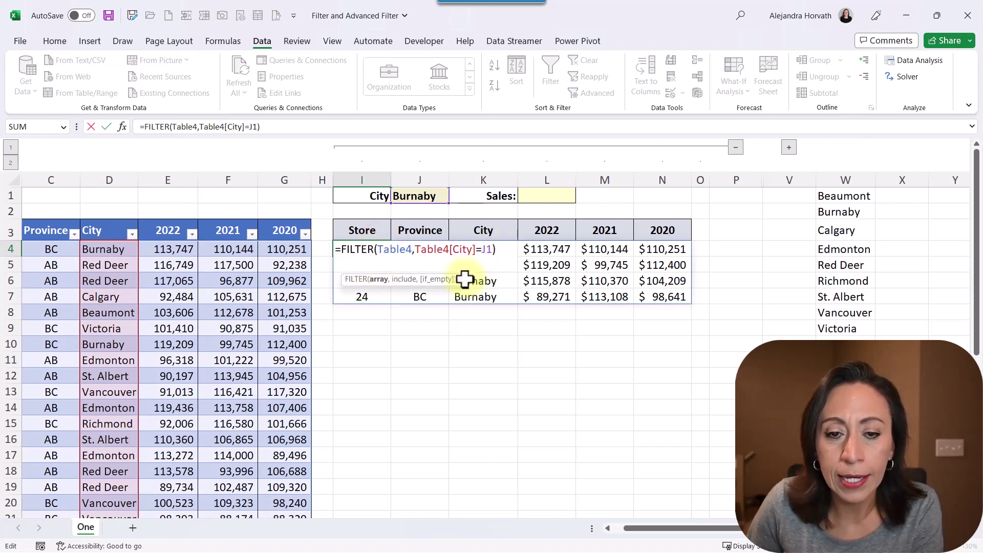
- Add "" as FILTER's if_empty argument and clear the city in J1
click(490, 249)
text(,)
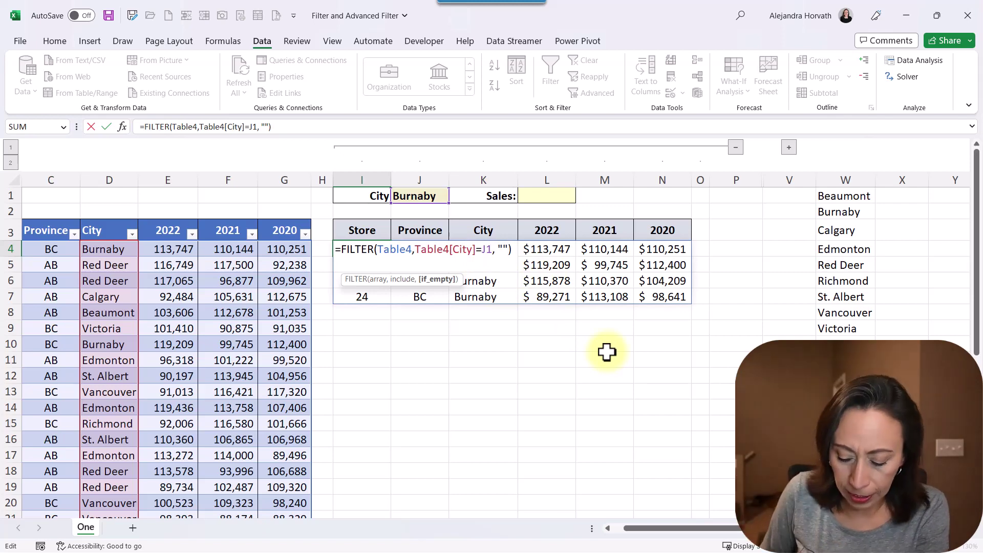
key(Return)
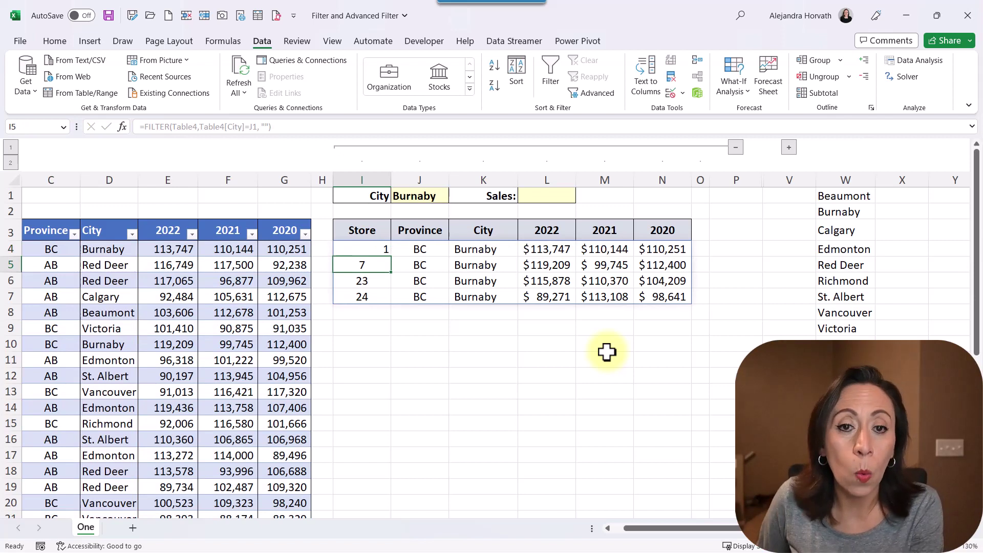
key(Up)
key(Up)
key(Up)
key(Up)
key(Right)
key(Delete)
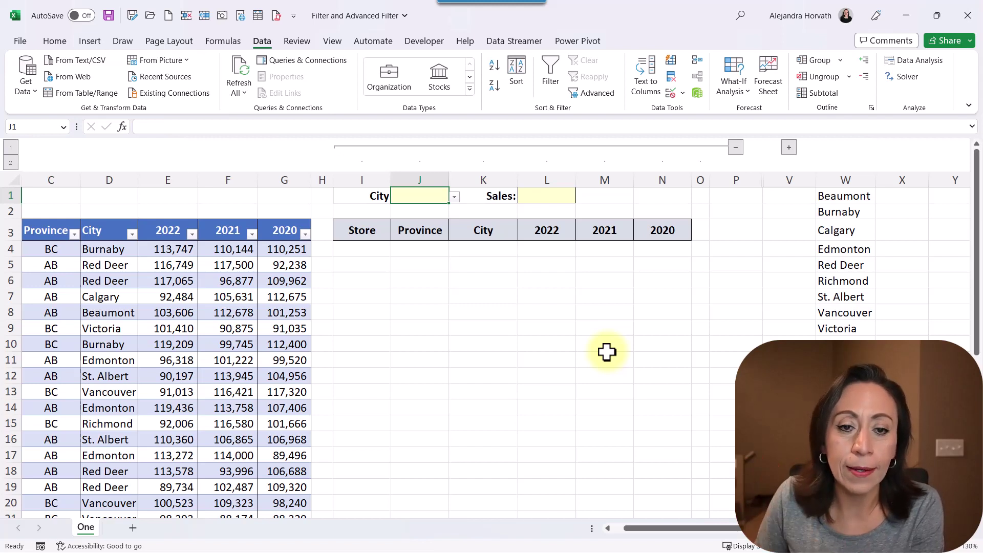
key(Down)
key(Down)
key(Down)
key(Left)
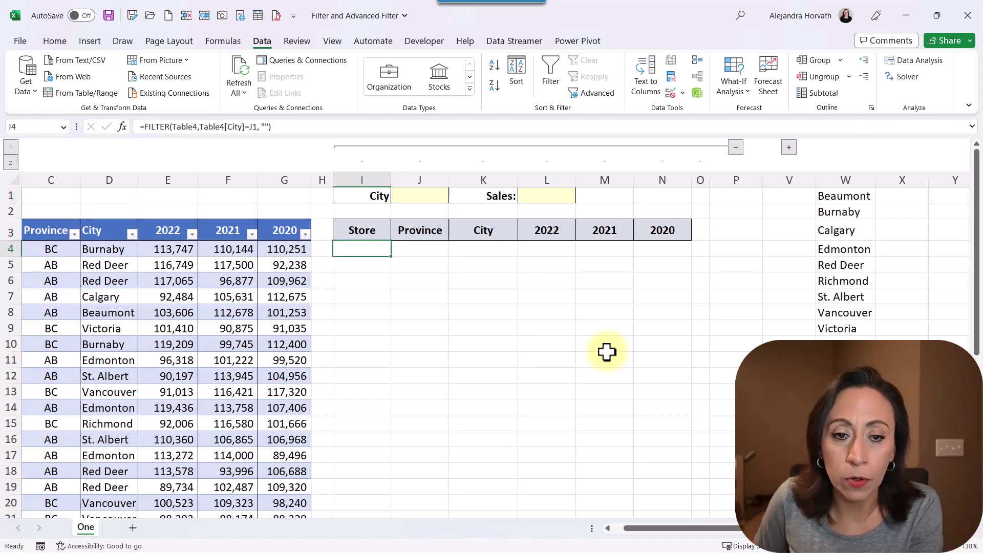
key(F2)
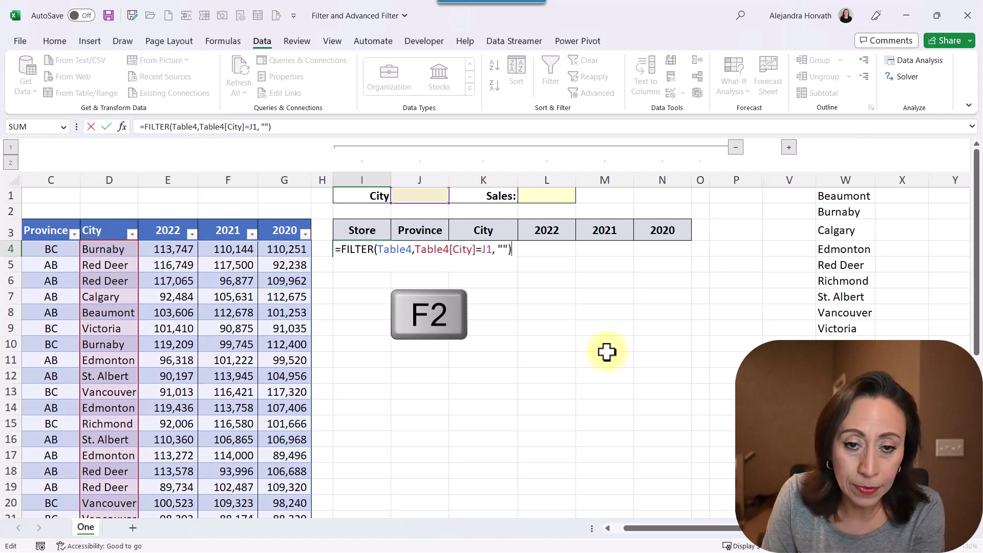
key(Escape)
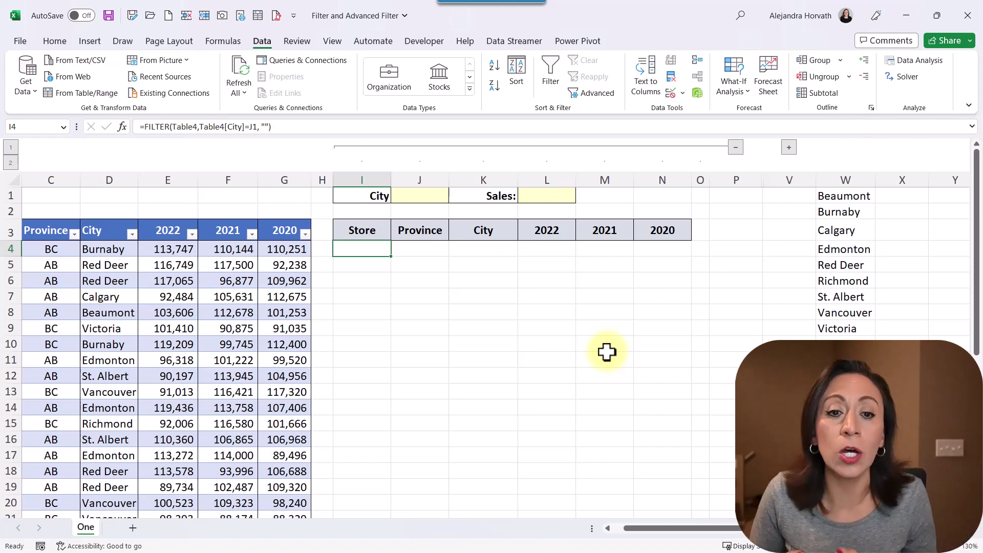
key(F2)
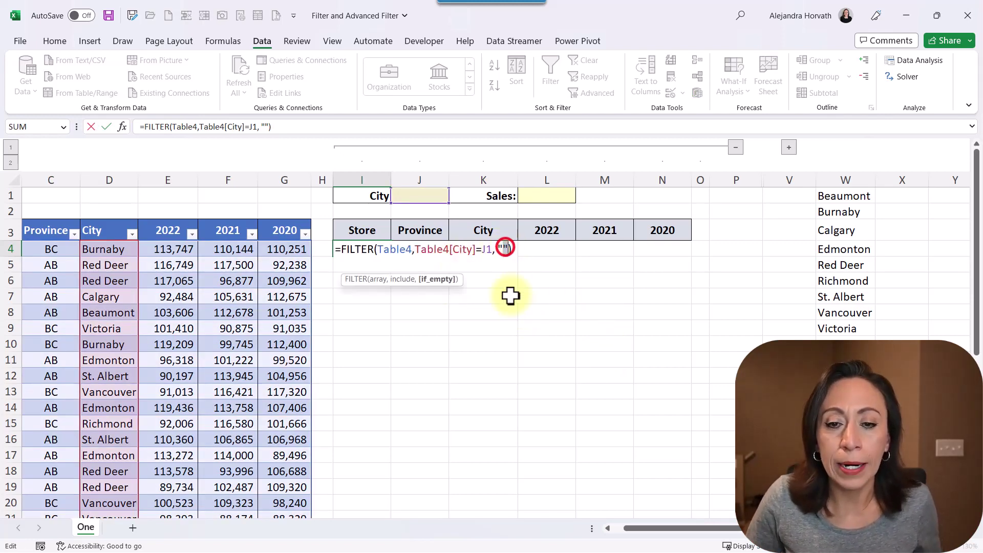
click(439, 279)
key(Escape)
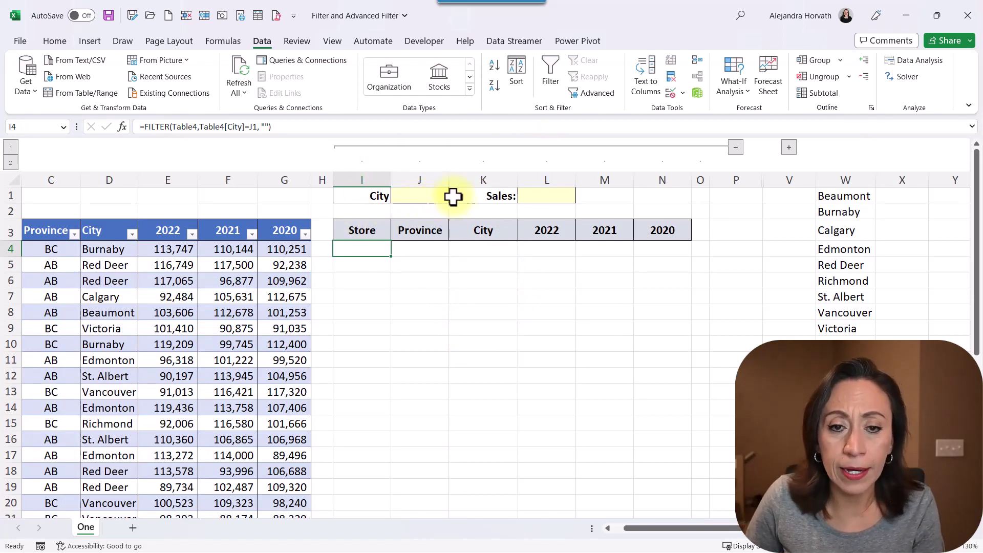
- Choose Edmonton in J1 and select the 2022 results to check their total
click(435, 197)
click(452, 197)
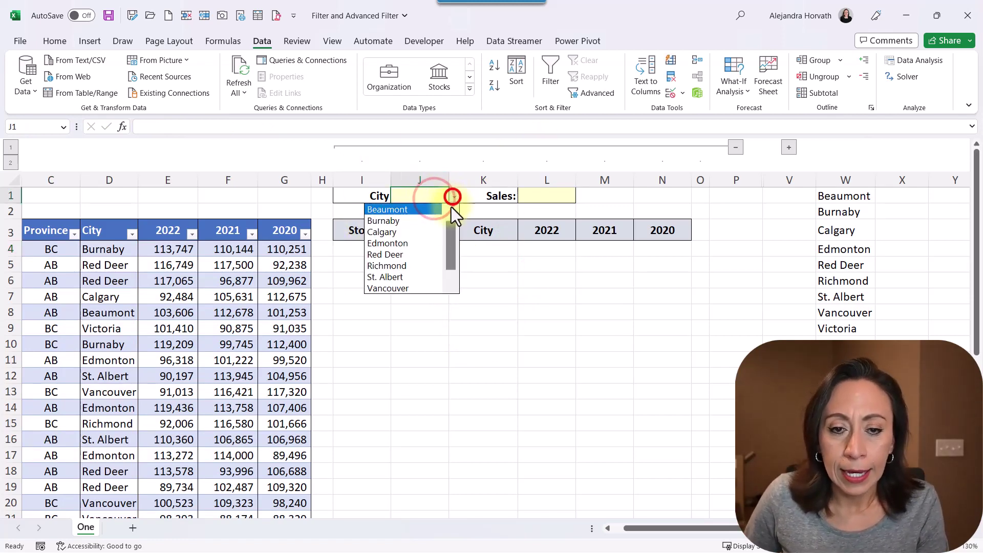
click(413, 243)
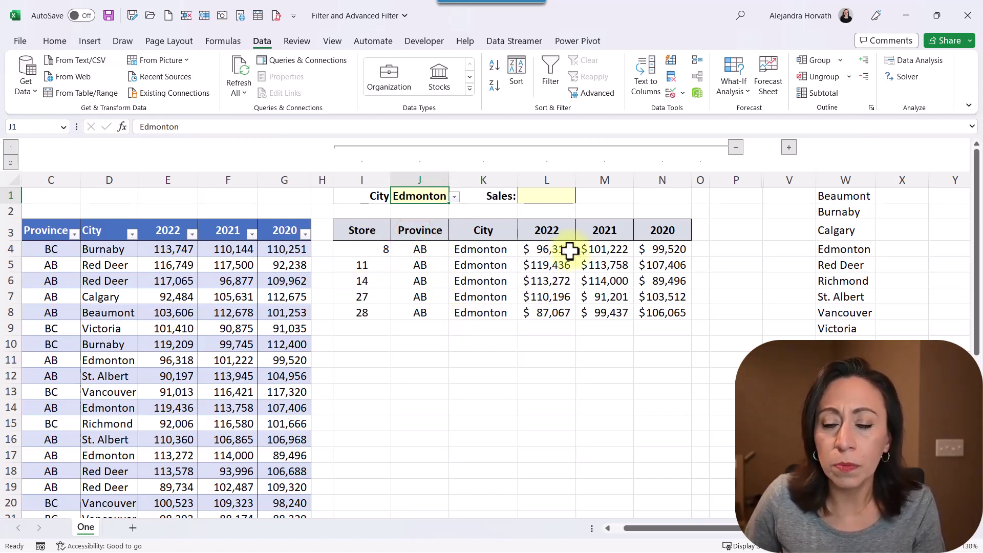
drag(561, 251, 548, 310)
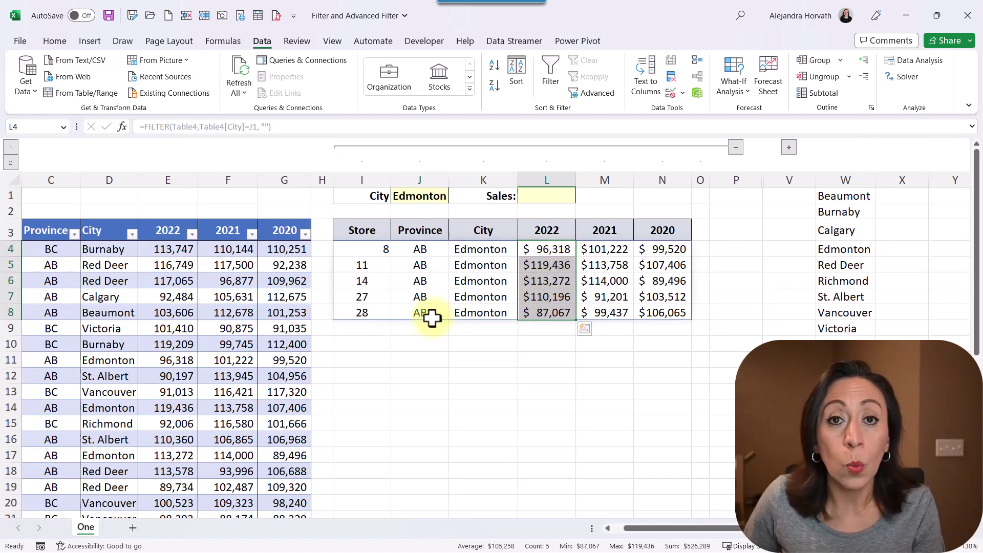
- Re-commit =FILTER(Table4,Table4[City]=J1,"") in I4 so the five Edmonton rows spill
double_click(378, 249)
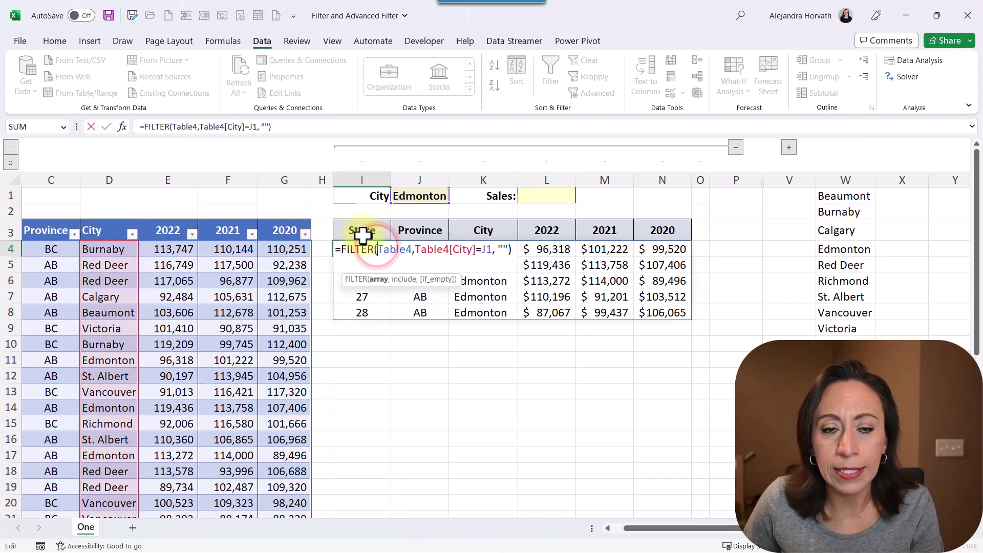
key(ctrl+Return)
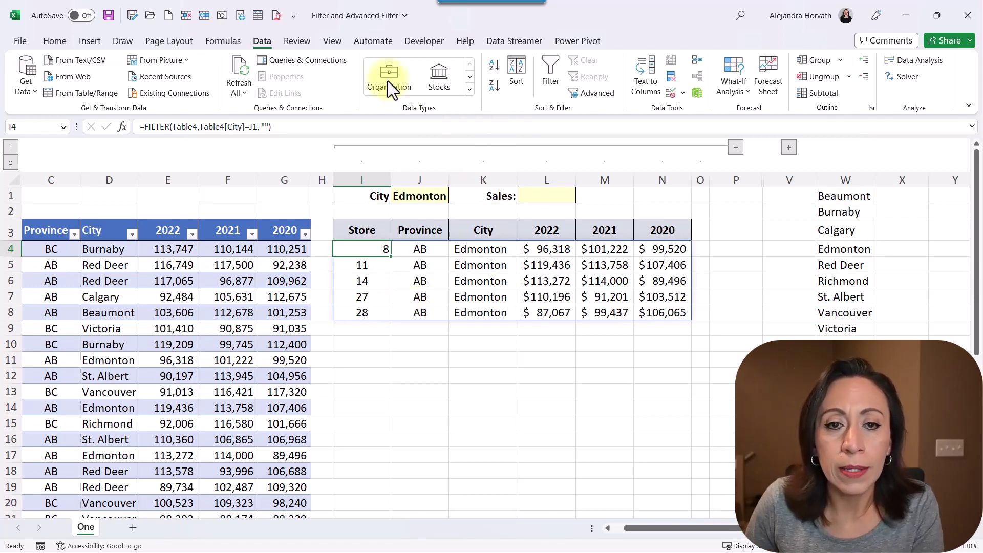
- Turn off worksheet gridlines and review the I4 formula's references
click(333, 42)
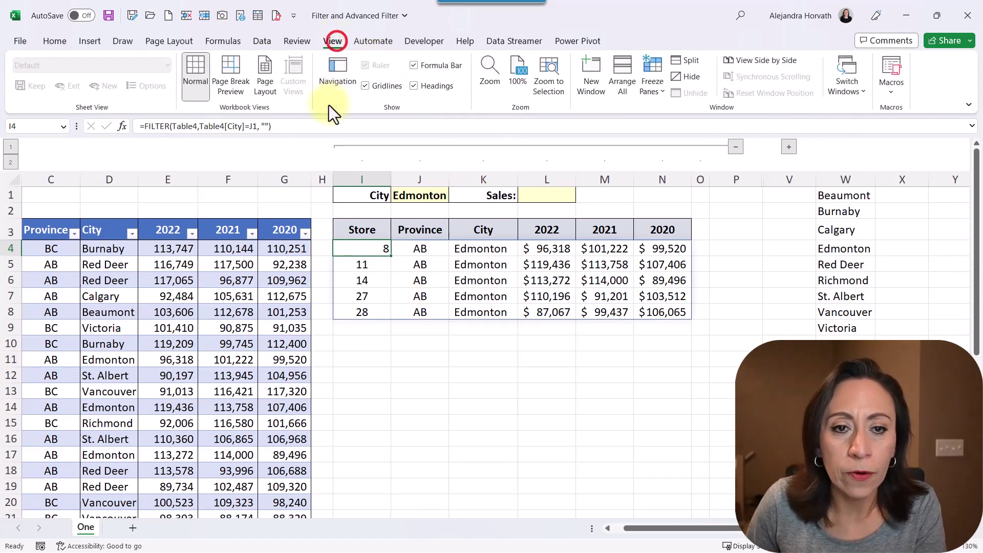
click(365, 86)
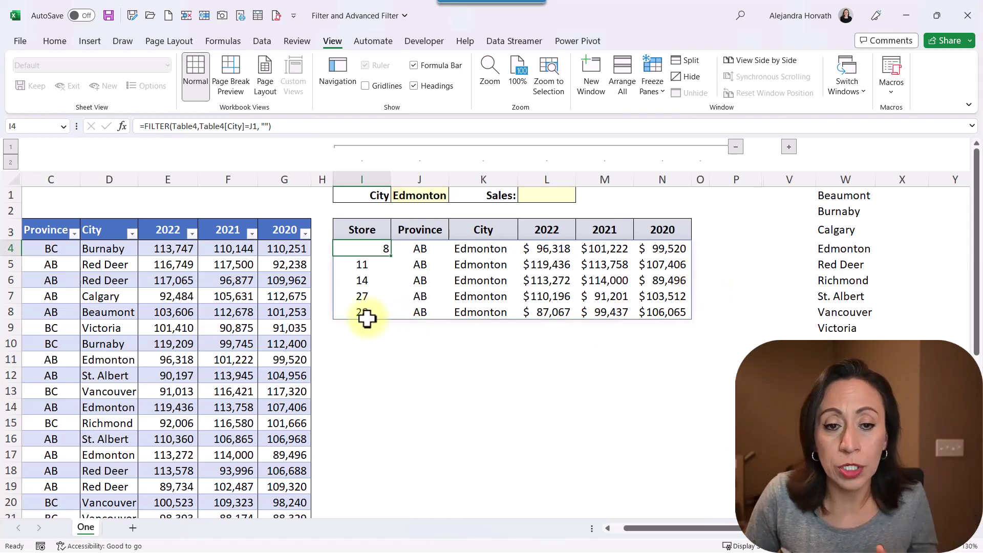
click(365, 339)
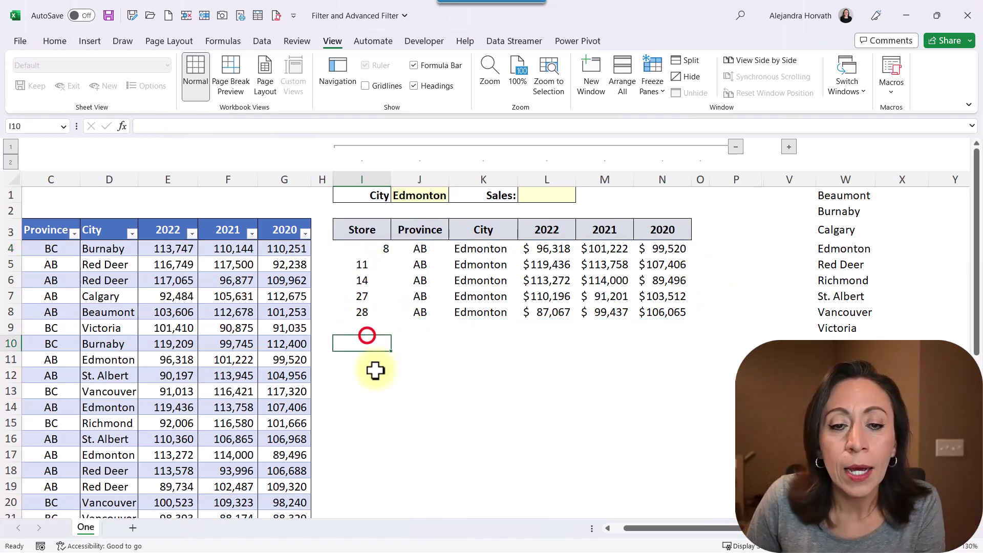
click(369, 249)
double_click(375, 251)
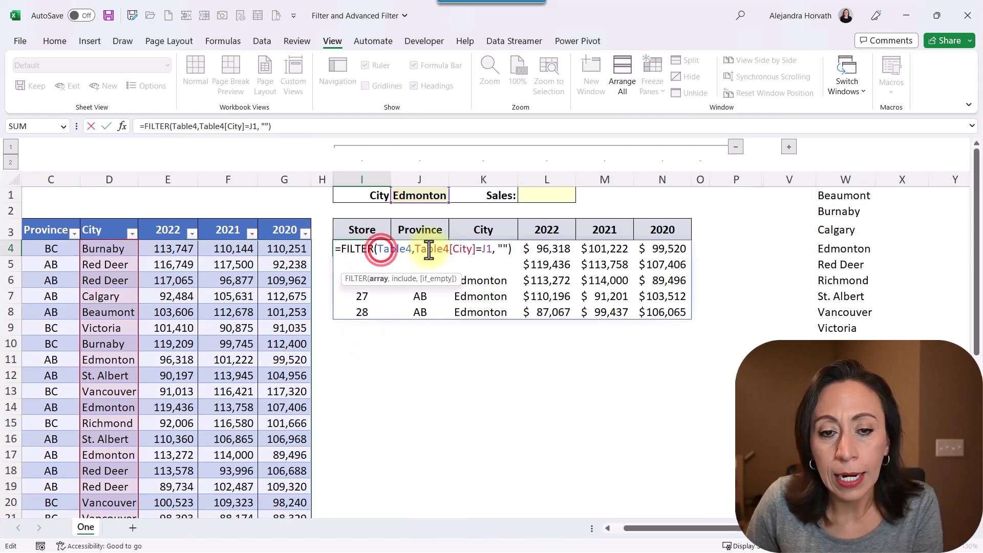
key(Escape)
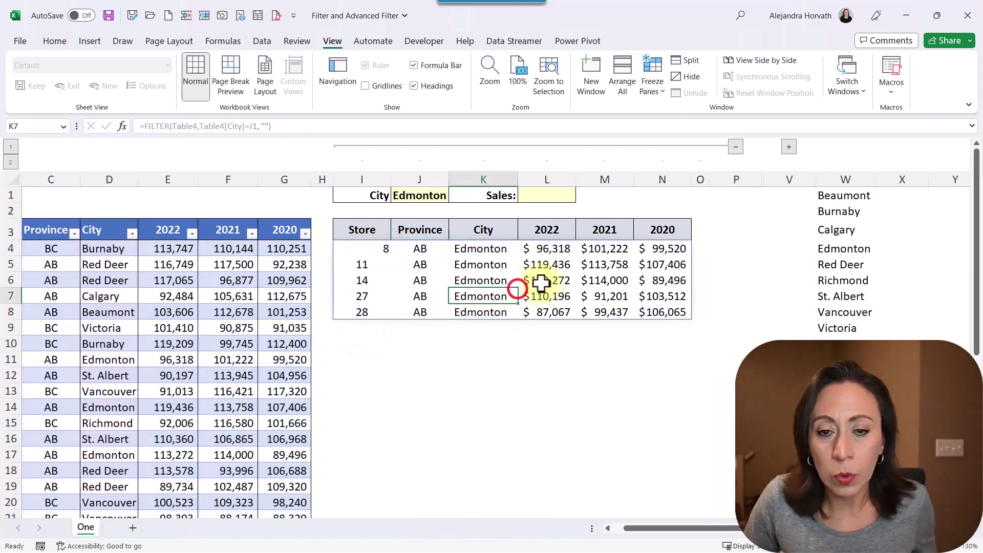
- Inspect spilled result cells in the 2020 and Province columns without editing them
click(542, 282)
click(648, 280)
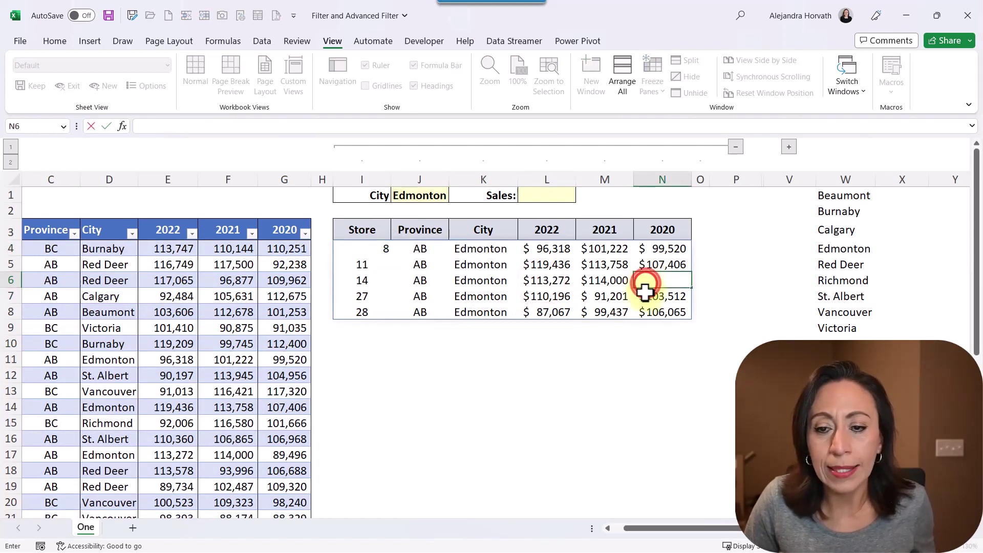
click(445, 262)
click(418, 127)
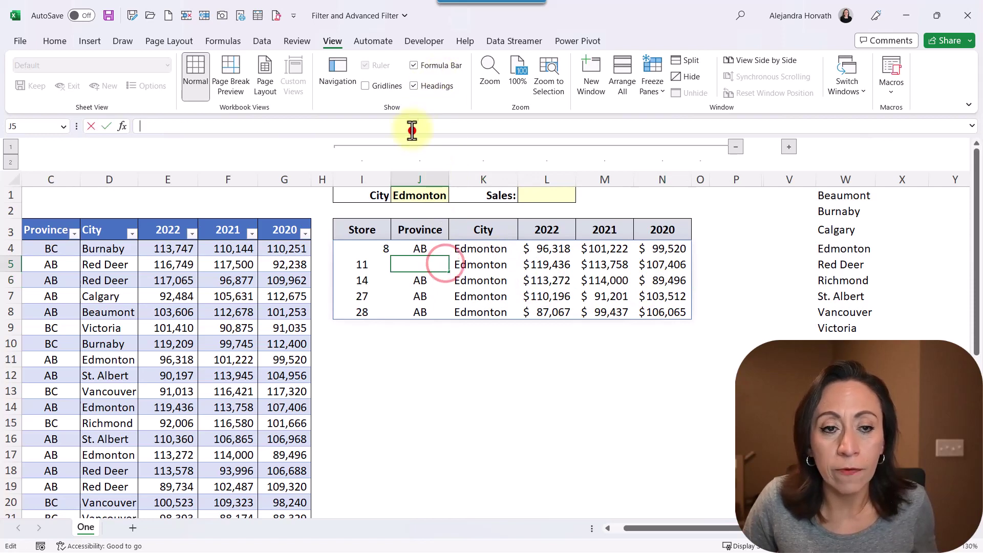
key(Escape)
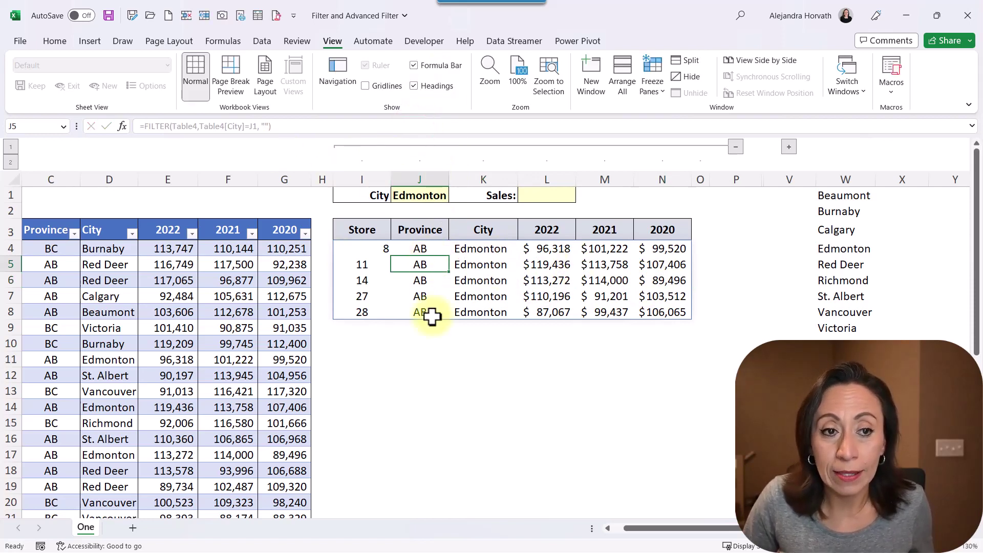
click(375, 248)
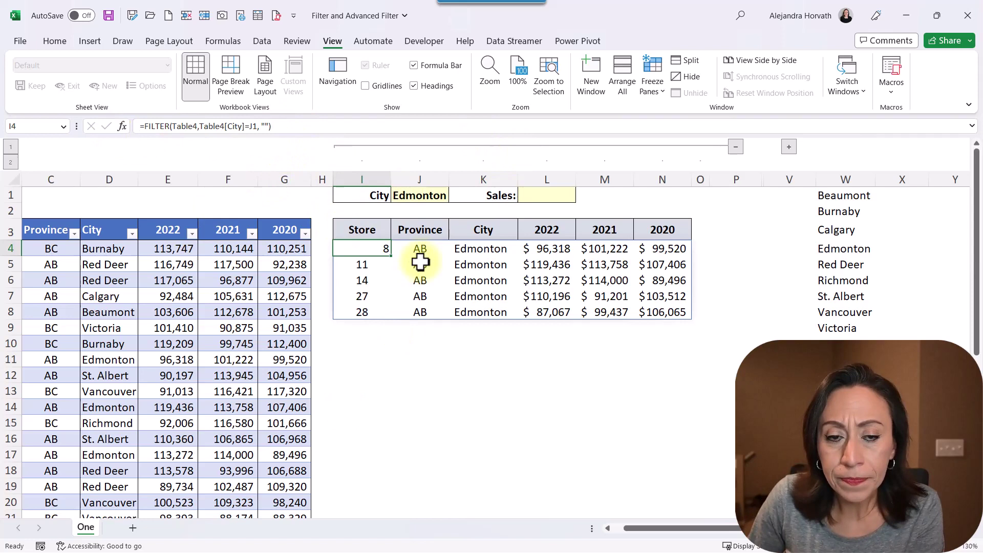
click(509, 262)
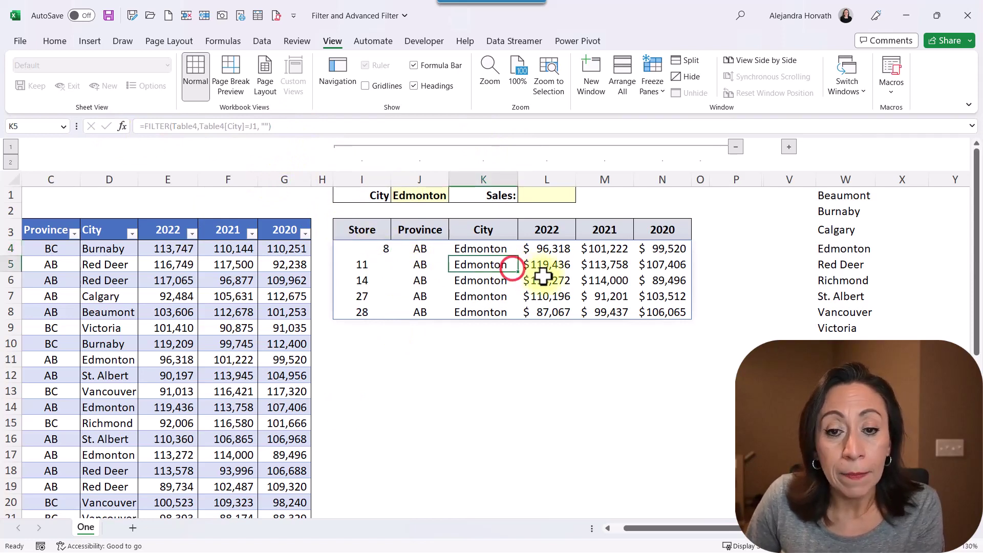
text(1231)
key(Return)
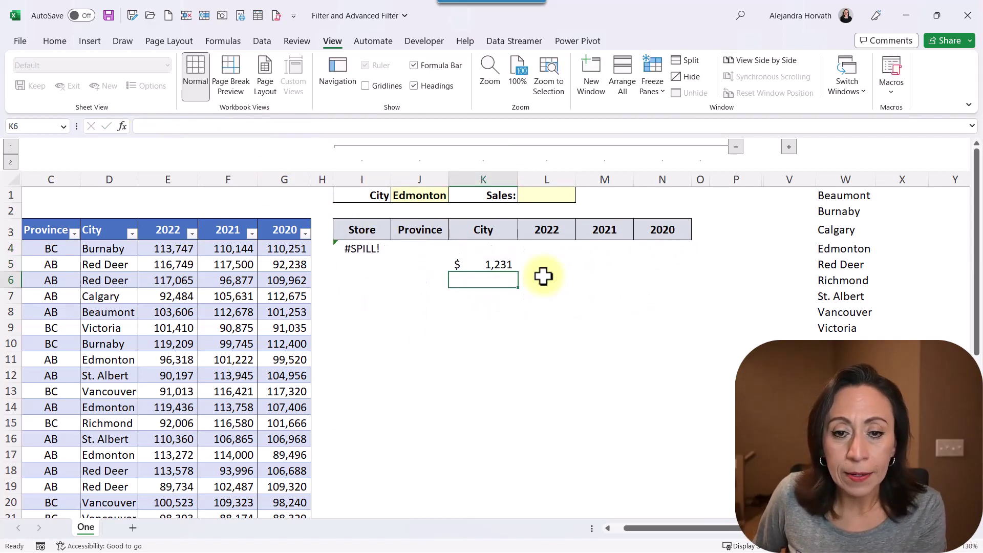
key(Up)
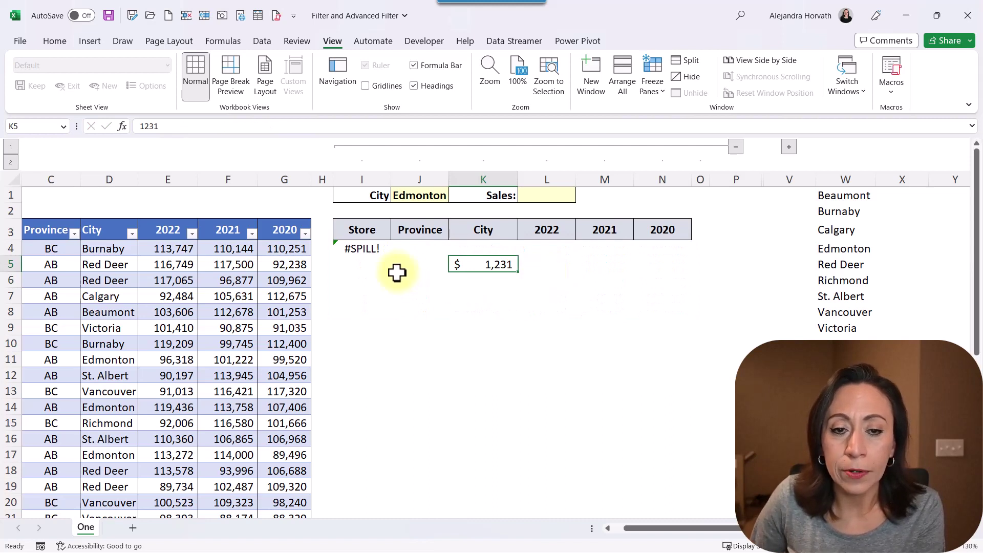
click(362, 248)
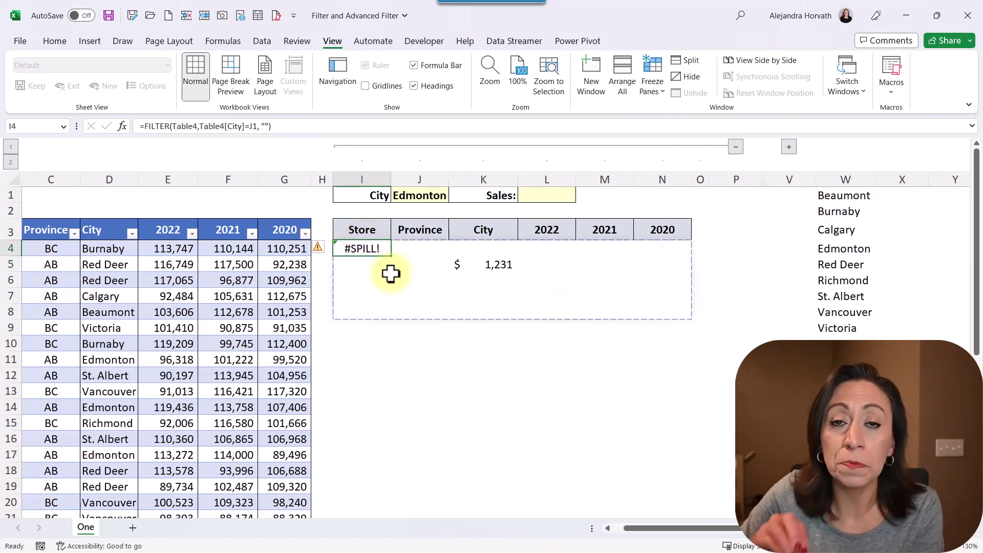
key(Down)
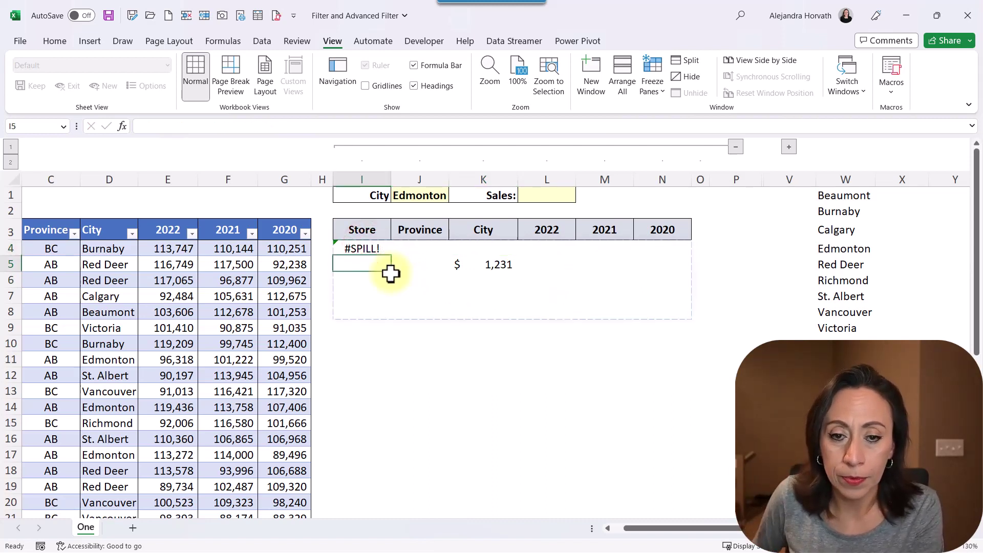
key(Right)
key(Right)
key(Delete)
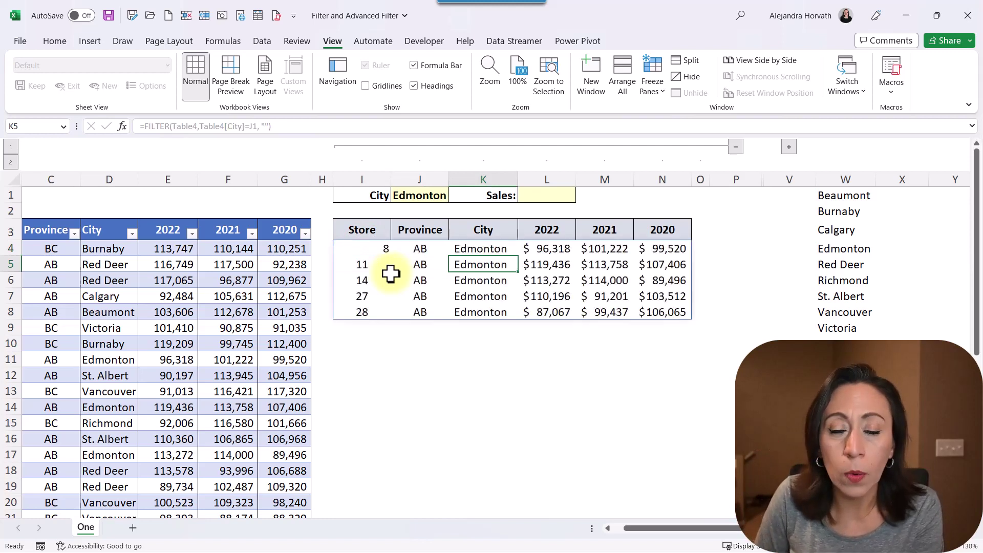
key(Up)
key(Left)
key(Left)
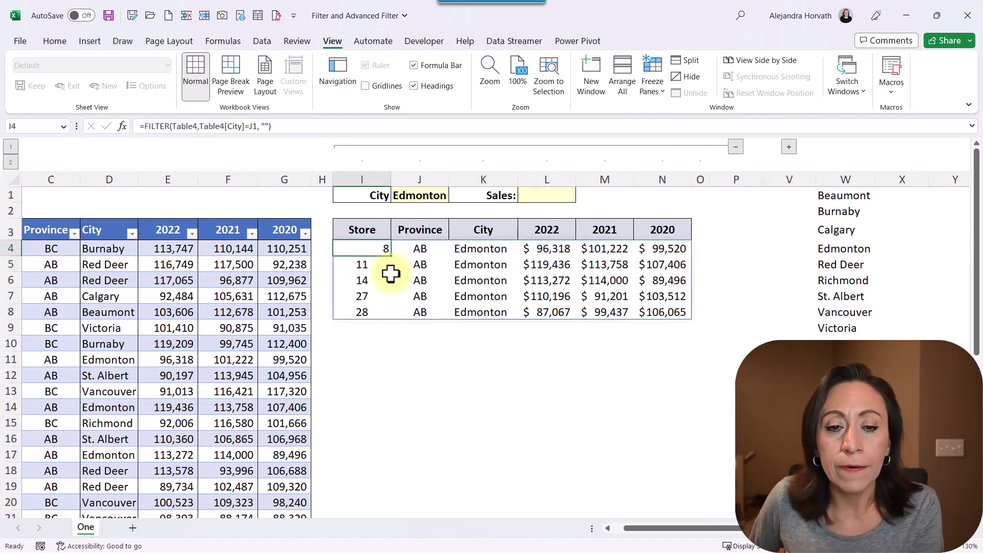
- Add a 2022 sales >=100000 condition alongside the city test in the I4 FILTER
double_click(374, 251)
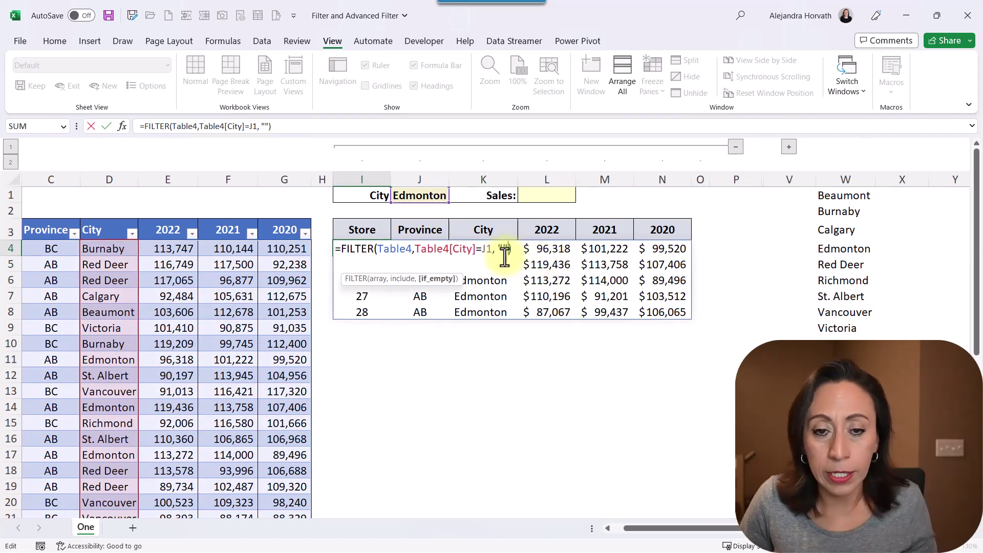
click(416, 247)
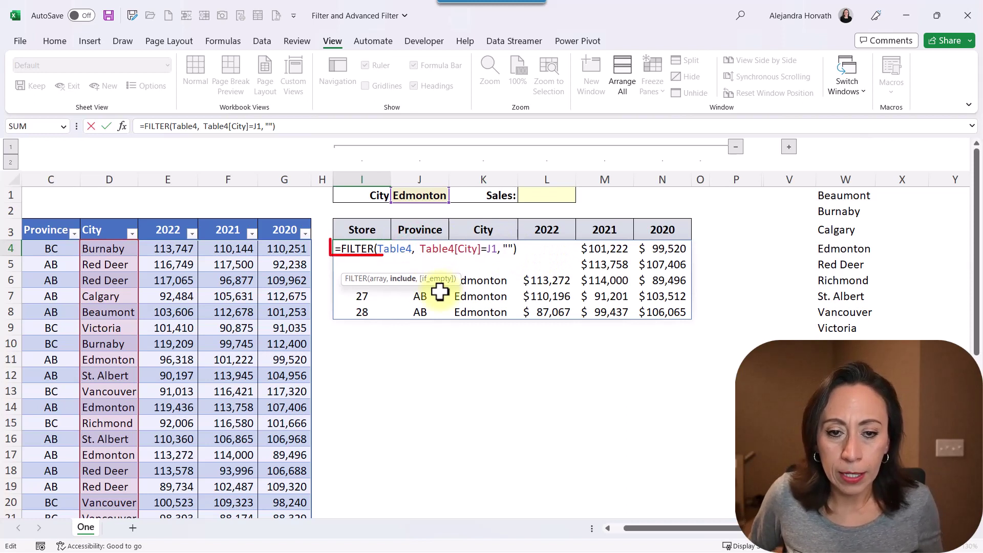
key(Right)
key(Right)
key(Right)
key(Right)
key(Right)
key(Right)
key(Right)
key(Right)
key(Right)
key(Right)
key(Right)
key(Right)
key(Right)
key(Right)
key(Right)
key(Right)
key(Right)
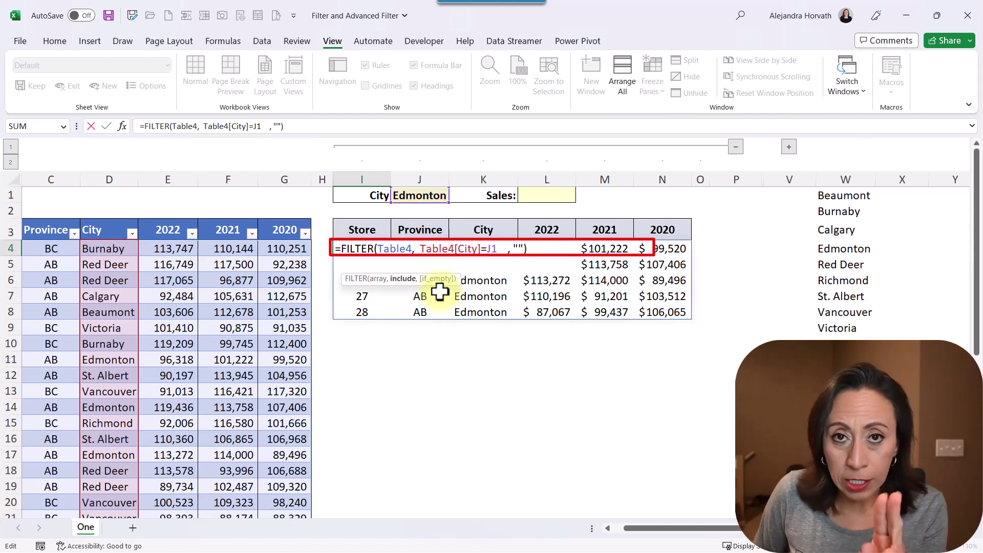
text(()
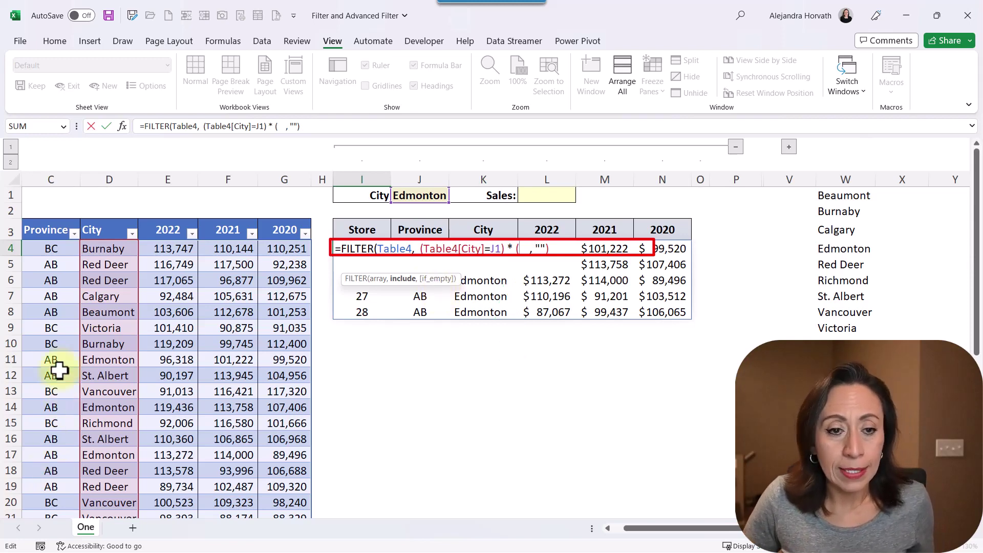
click(164, 249)
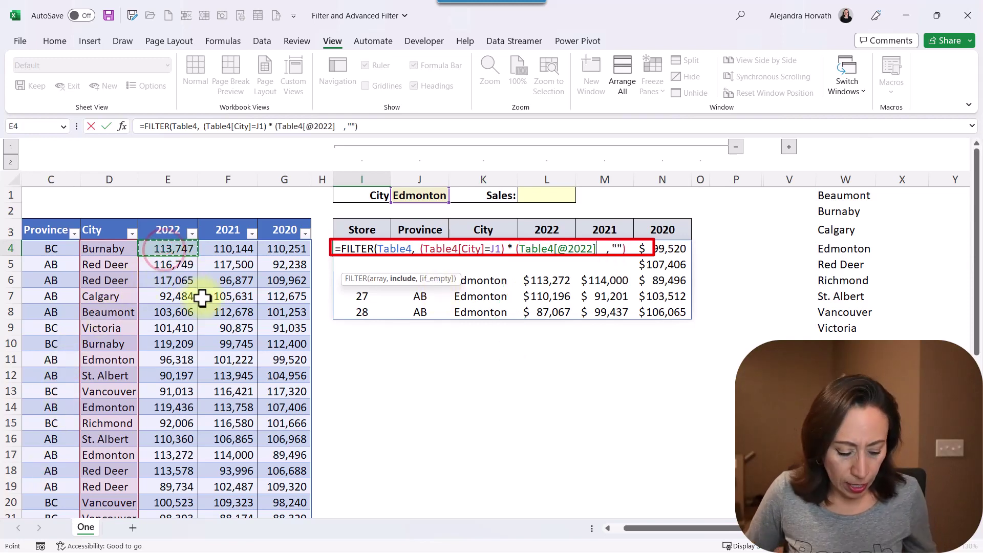
key(ctrl+shift+Down)
scroll(202, 298, up, 5)
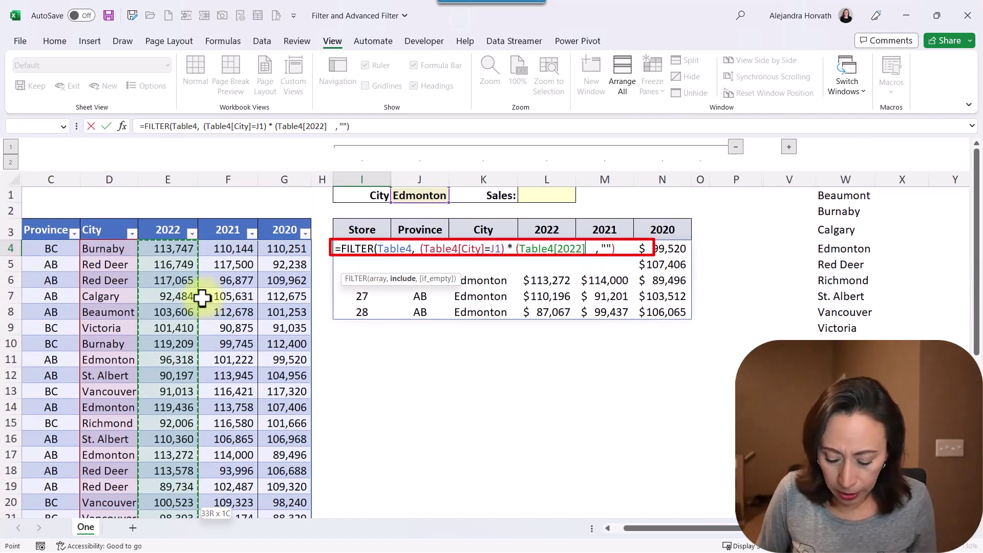
text(>= )
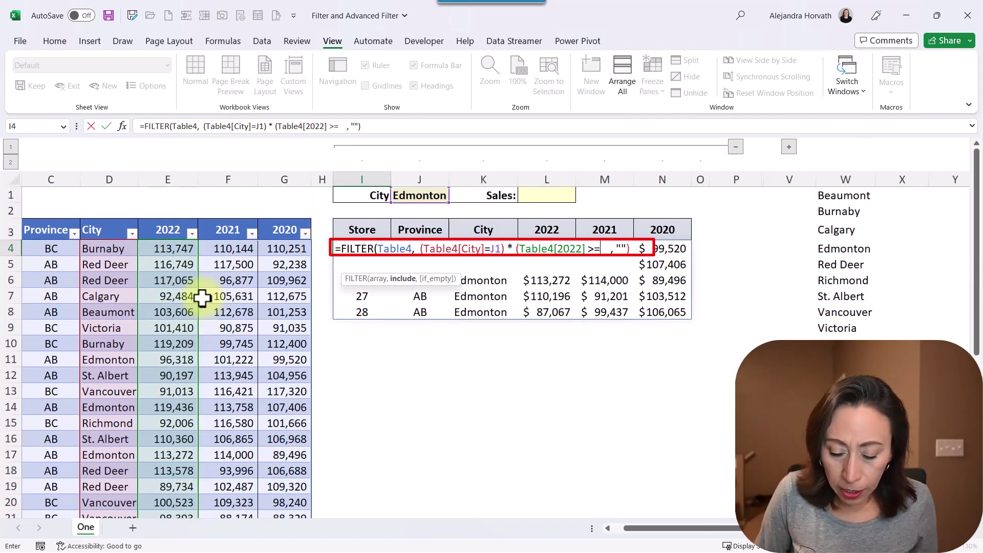
text(100000)
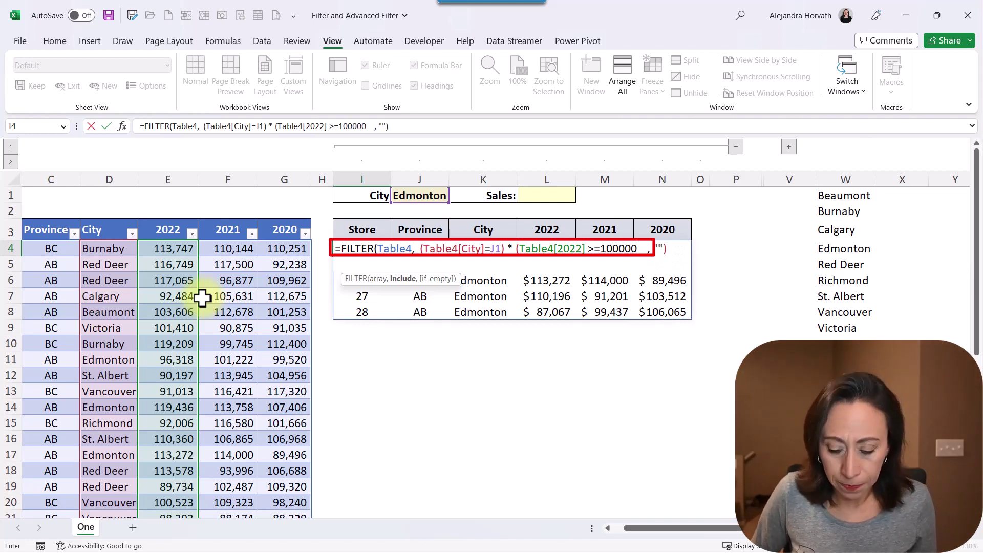
key(Delete)
key(Delete)
key(Delete)
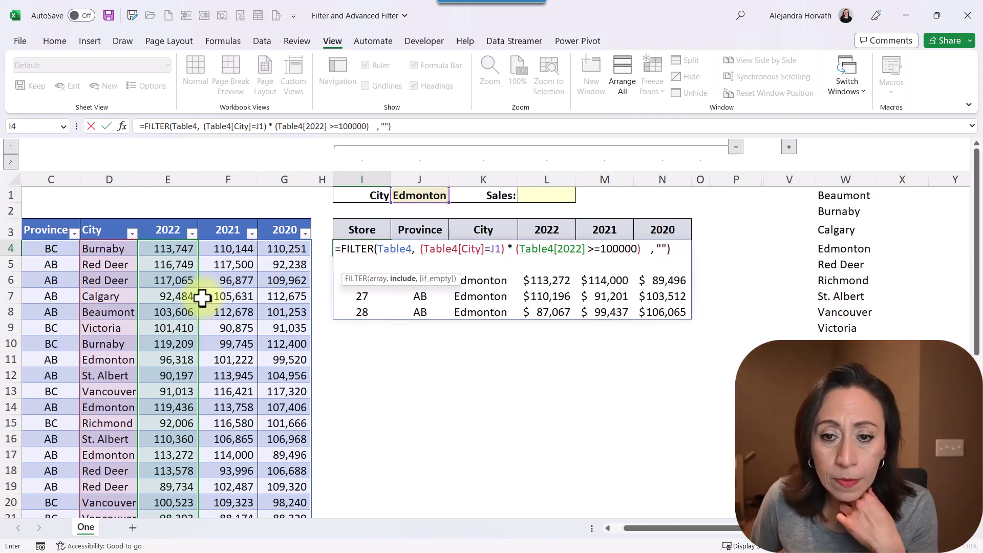
key(Tab)
key(Left)
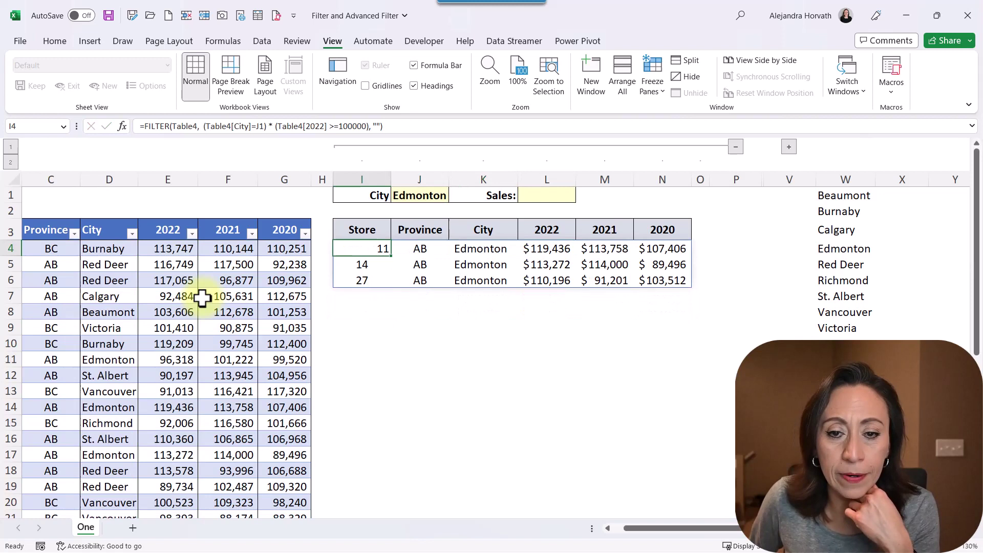
- Check the remaining 2022 sales values, including $113,272 and $110,196
click(533, 244)
click(542, 264)
click(544, 281)
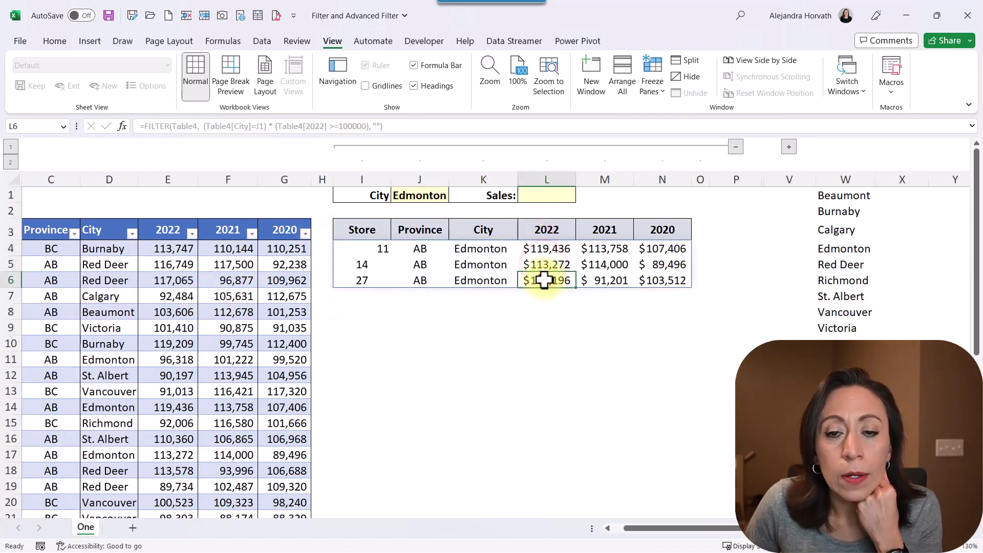
click(562, 262)
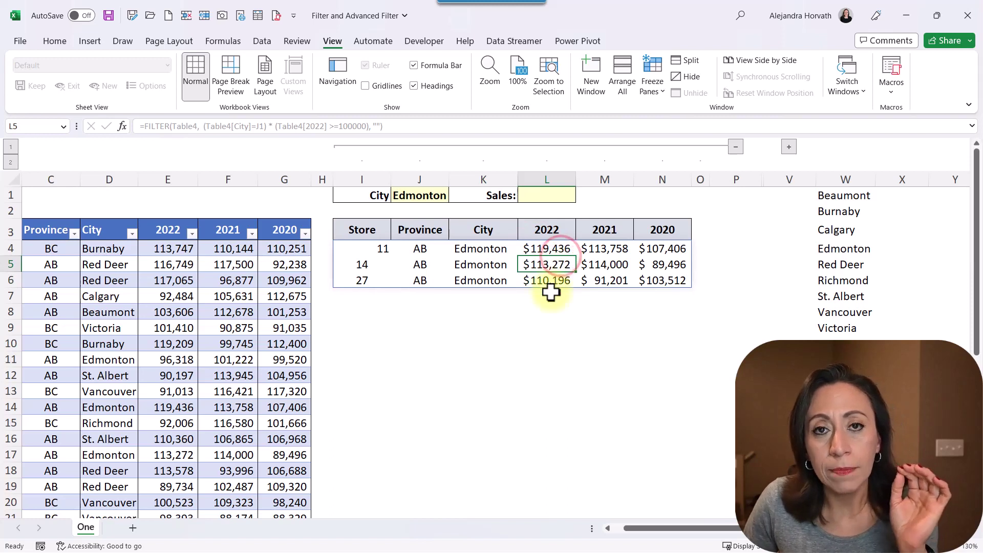
click(558, 283)
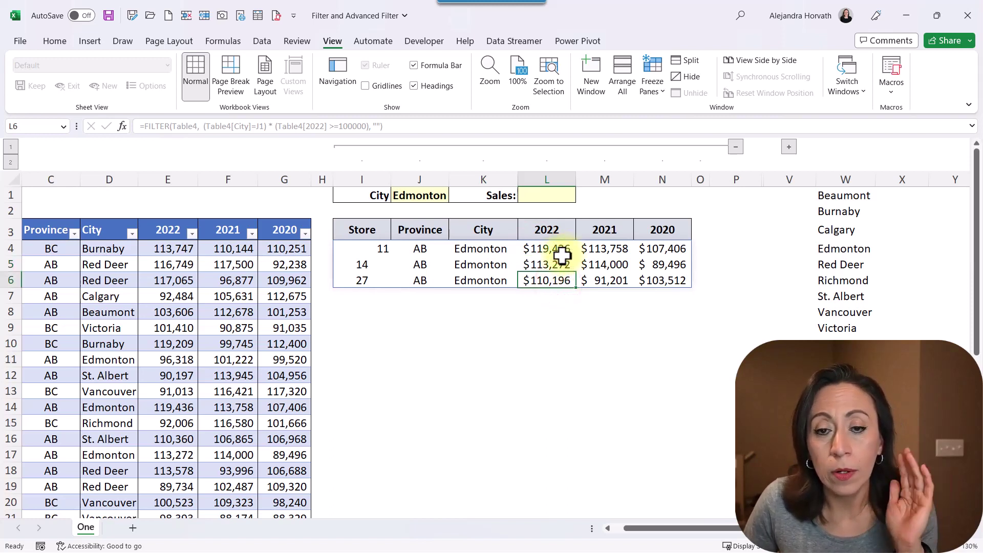
click(559, 247)
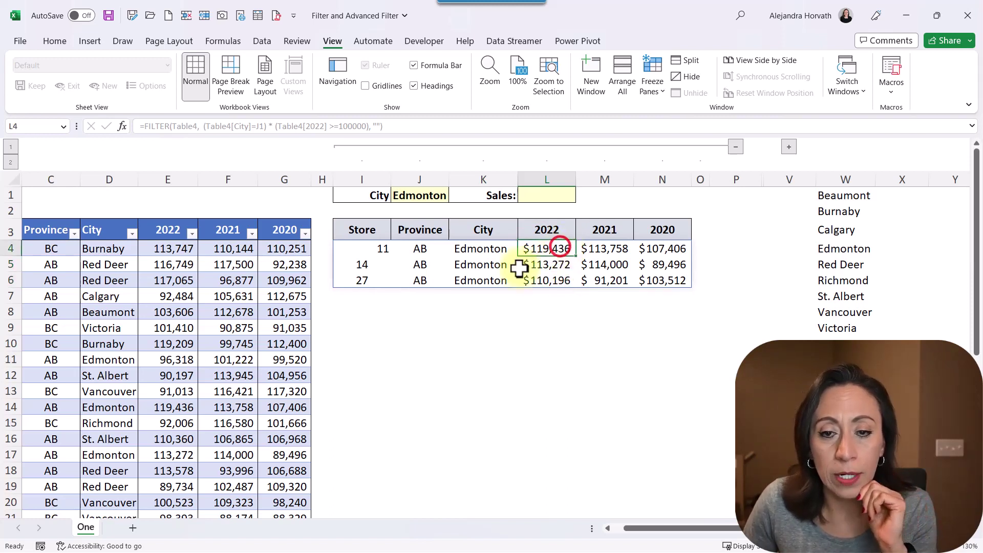
- Replace the fixed 100000 threshold in I4's FILTER formula with a reference to cell L1
double_click(387, 248)
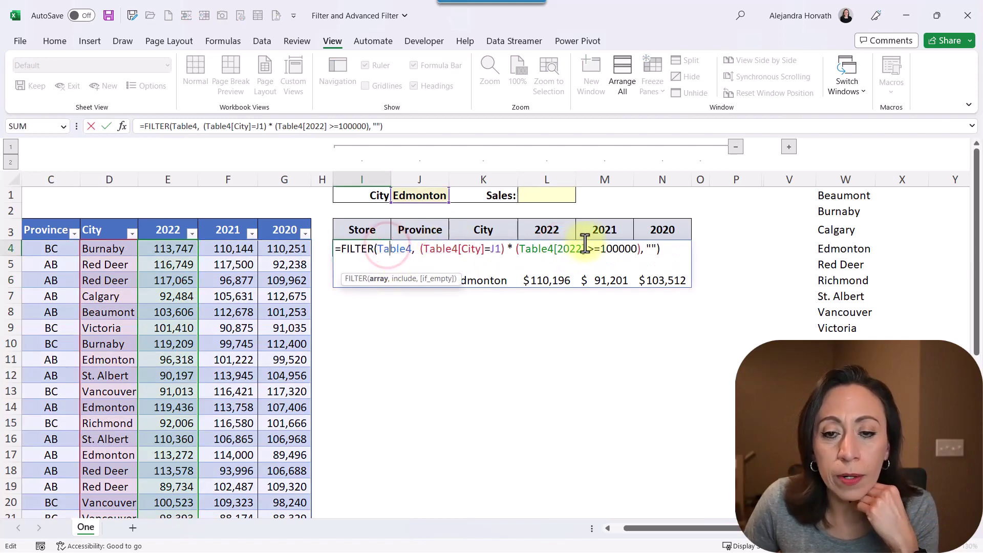
drag(602, 248, 632, 249)
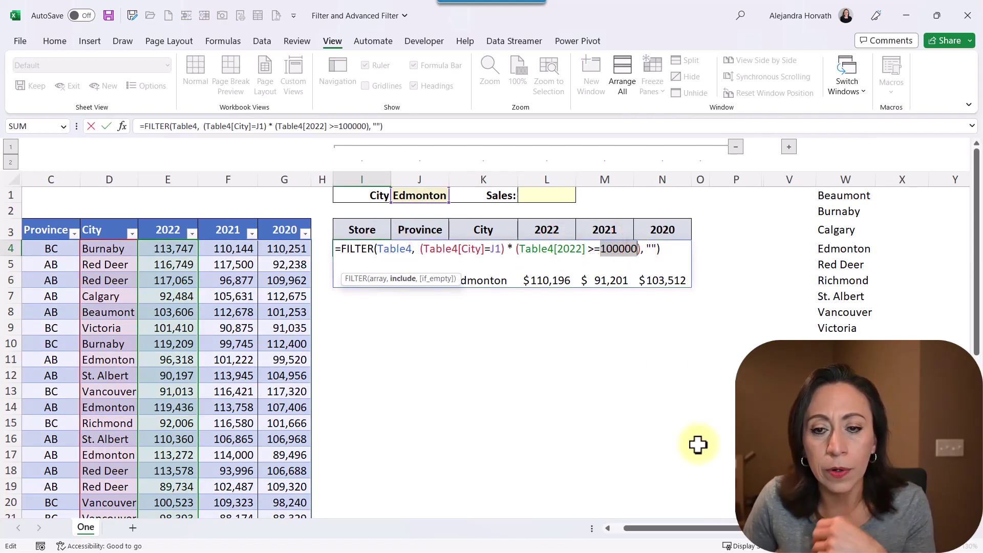
click(561, 199)
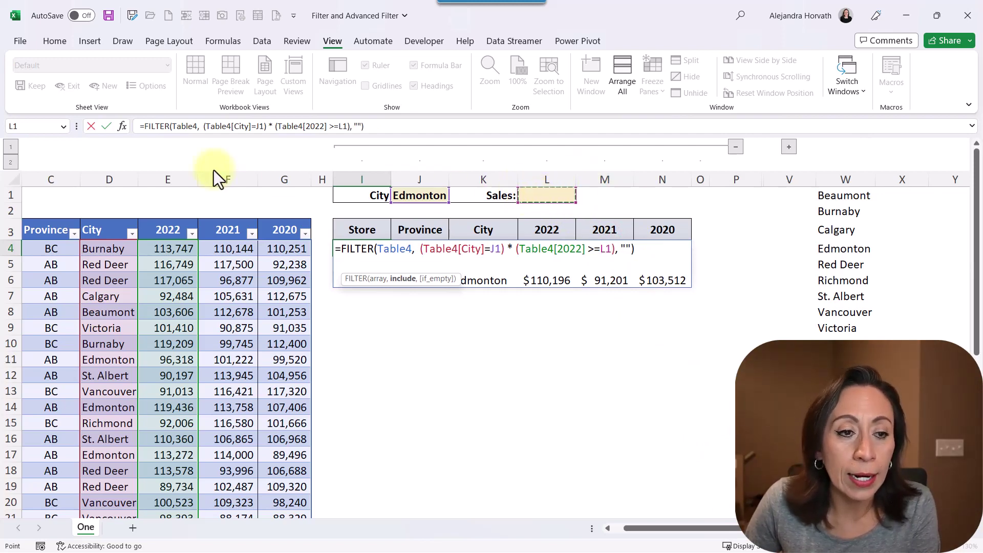
key(Return)
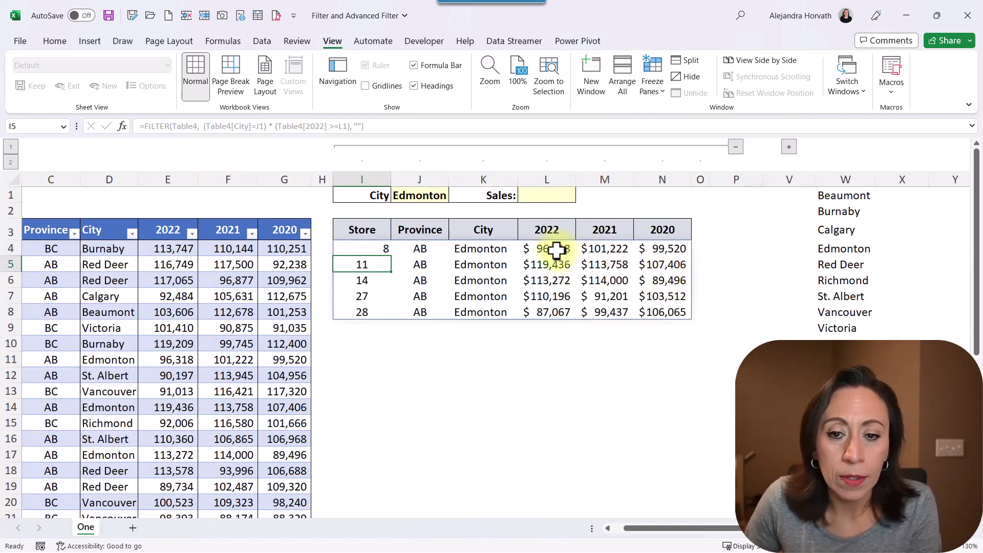
drag(559, 247, 555, 310)
click(566, 192)
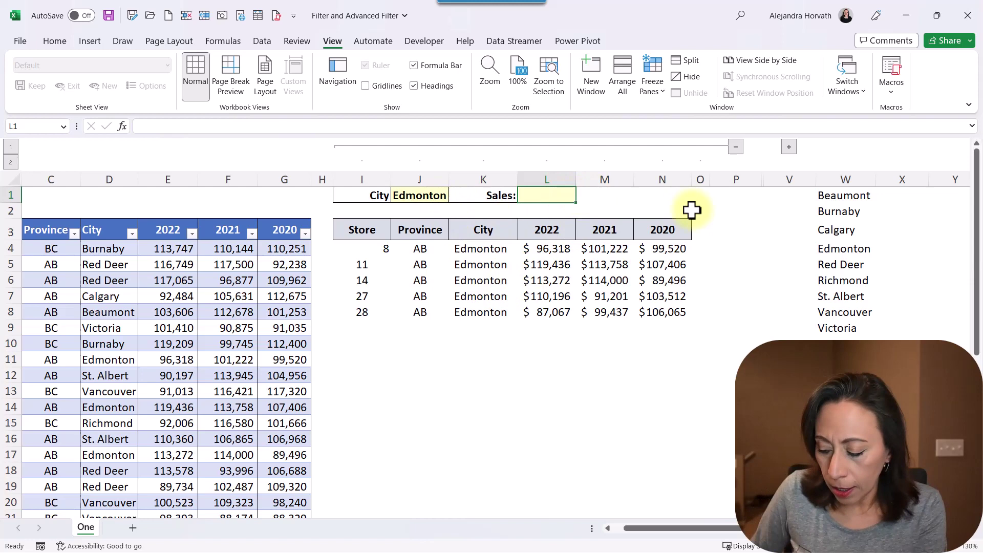
- Enter 100000 in L1, narrowing the results to Edmonton stores 11, 14 and 27
text(100000)
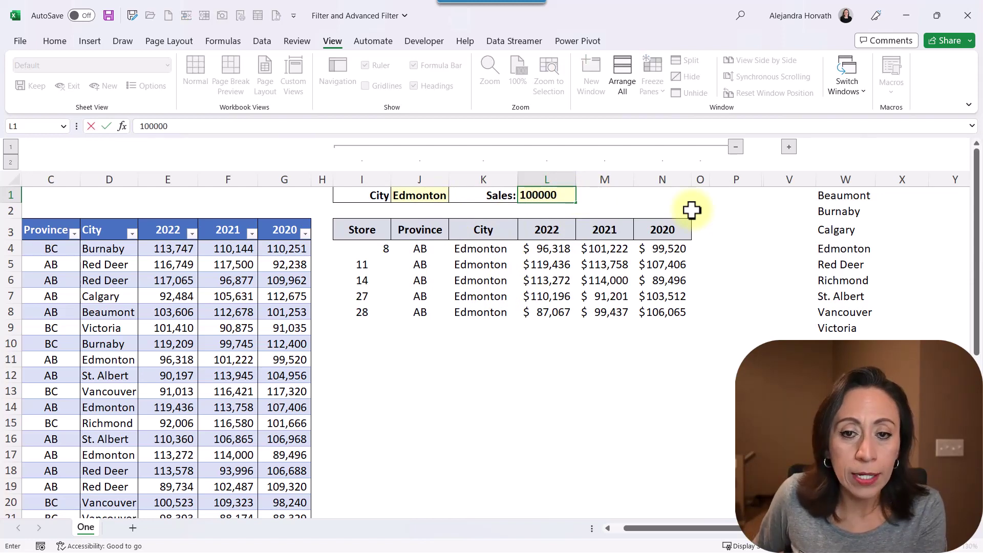
key(Return)
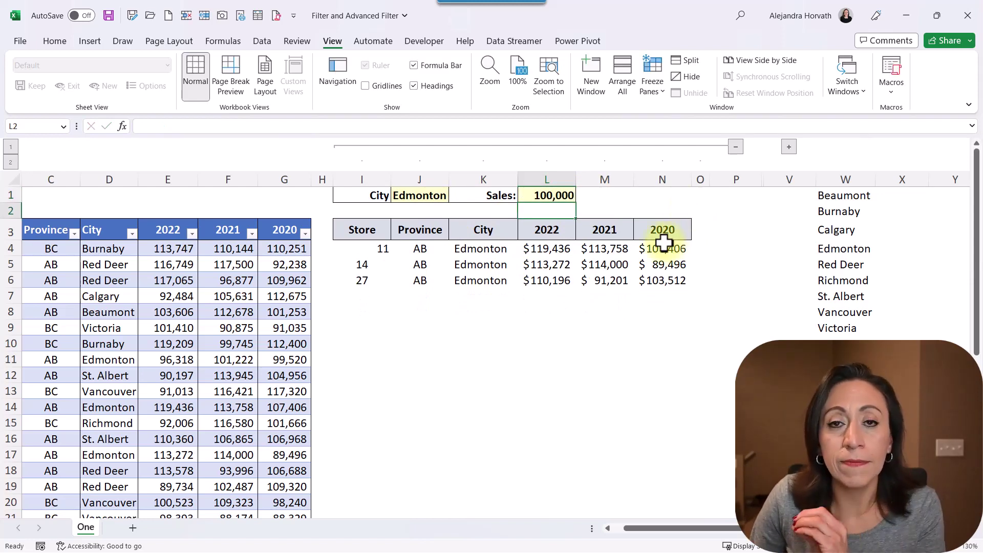
click(385, 249)
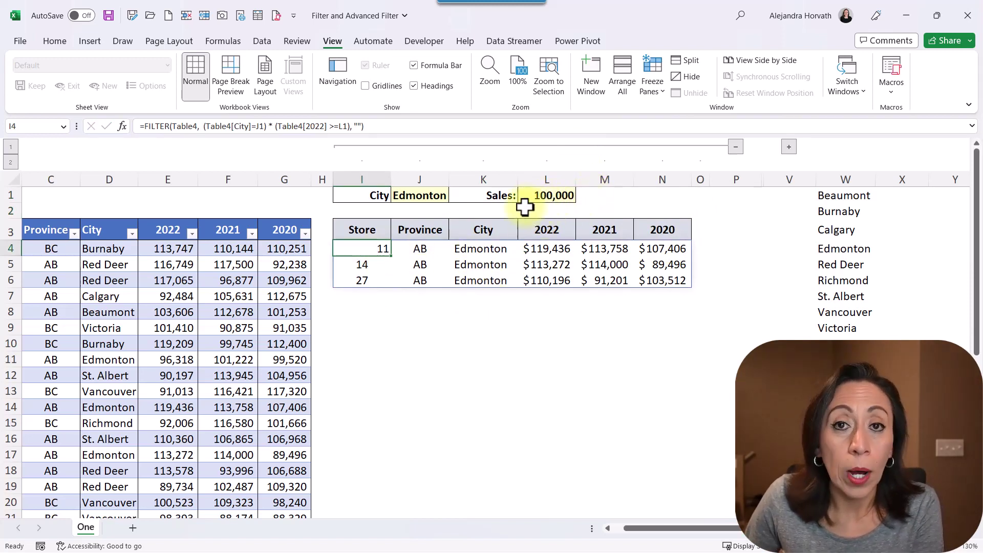
click(423, 195)
click(547, 198)
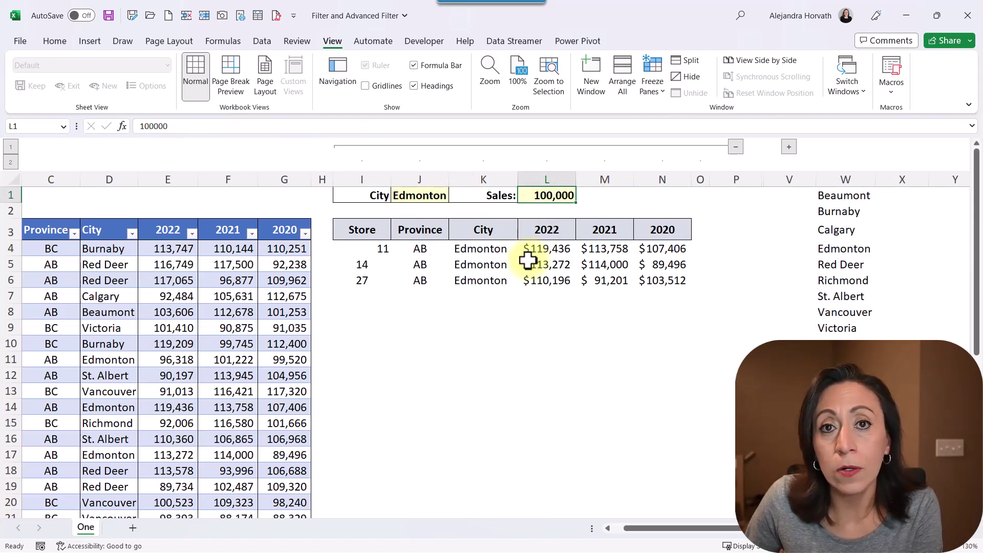
- Change the * joining the two conditions in I4's FILTER formula to +
double_click(384, 247)
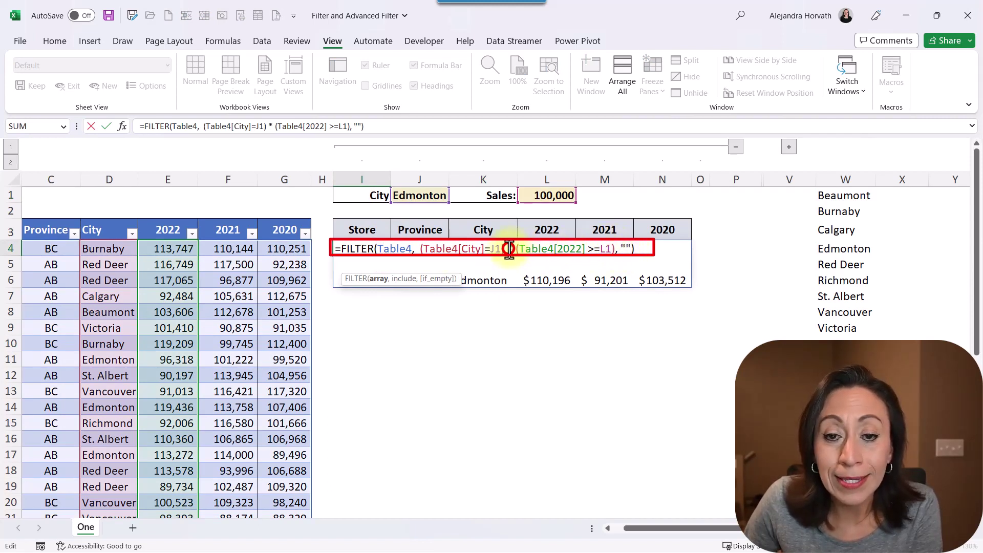
drag(507, 249, 512, 249)
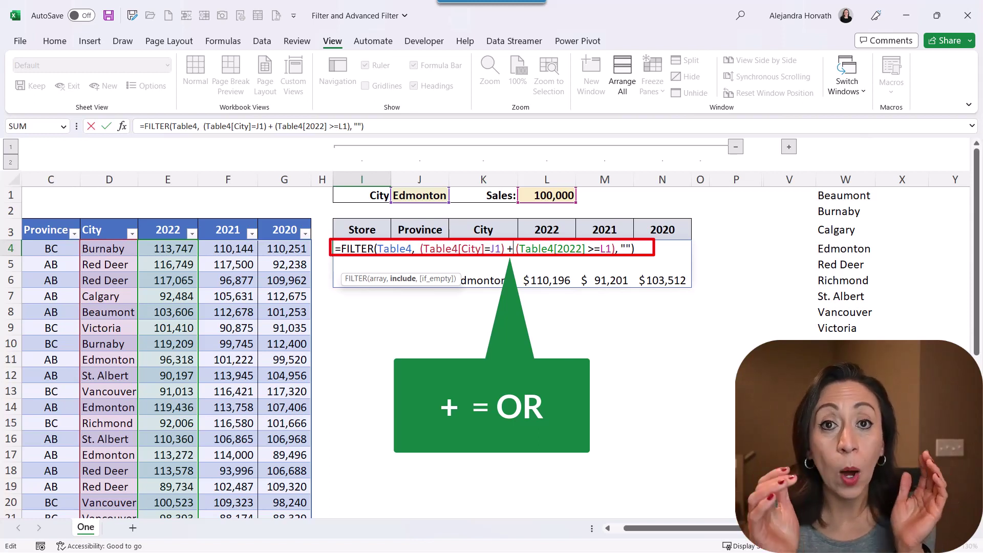
key(Return)
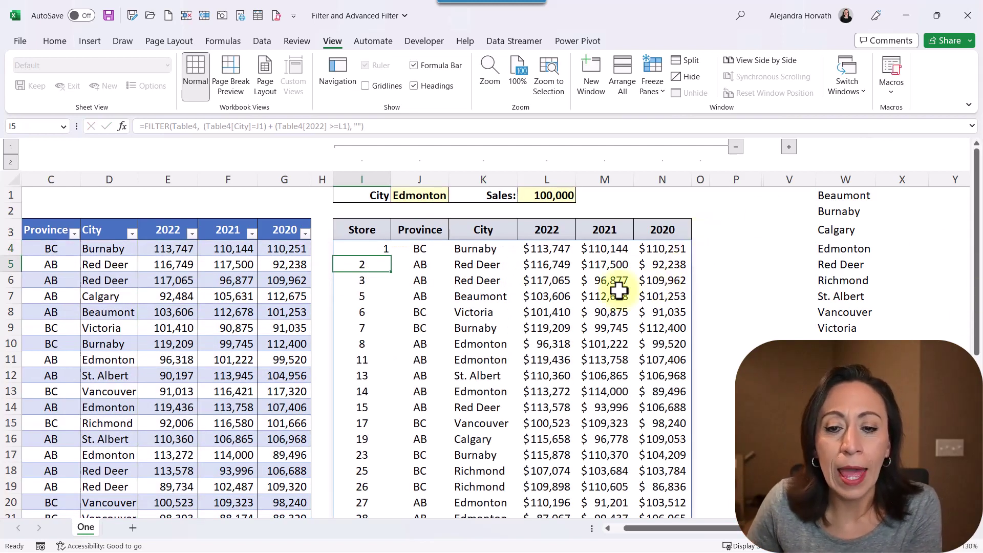
- Check that Edmonton stores with sales below 100,000, such as 96,318 and 87,067, now appear
scroll(470, 257, down, 1)
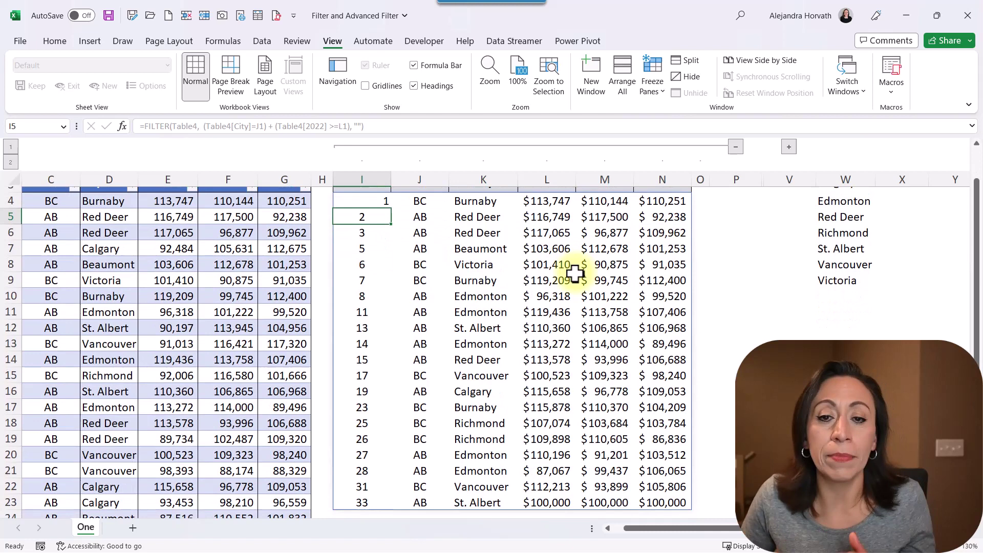
click(548, 296)
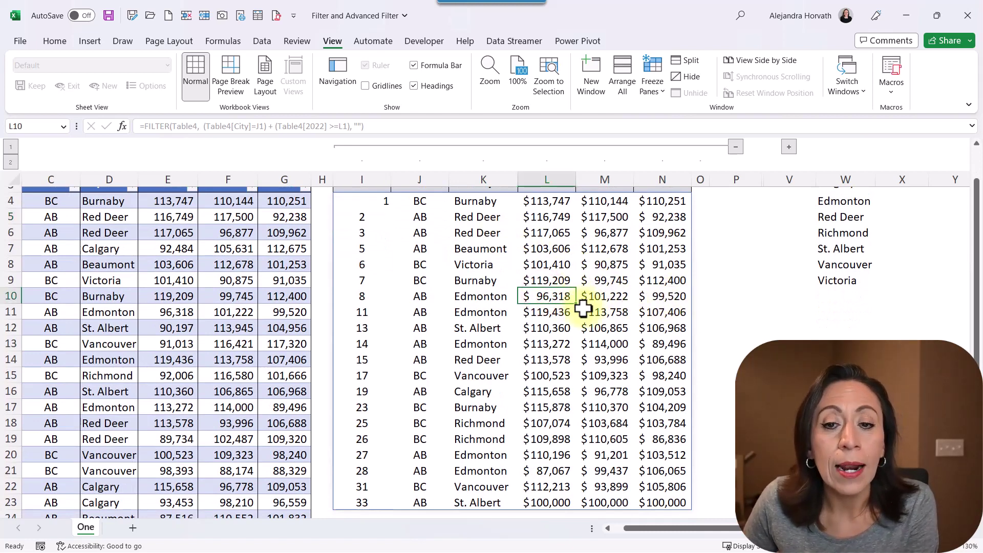
scroll(590, 306, down, 1)
click(489, 248)
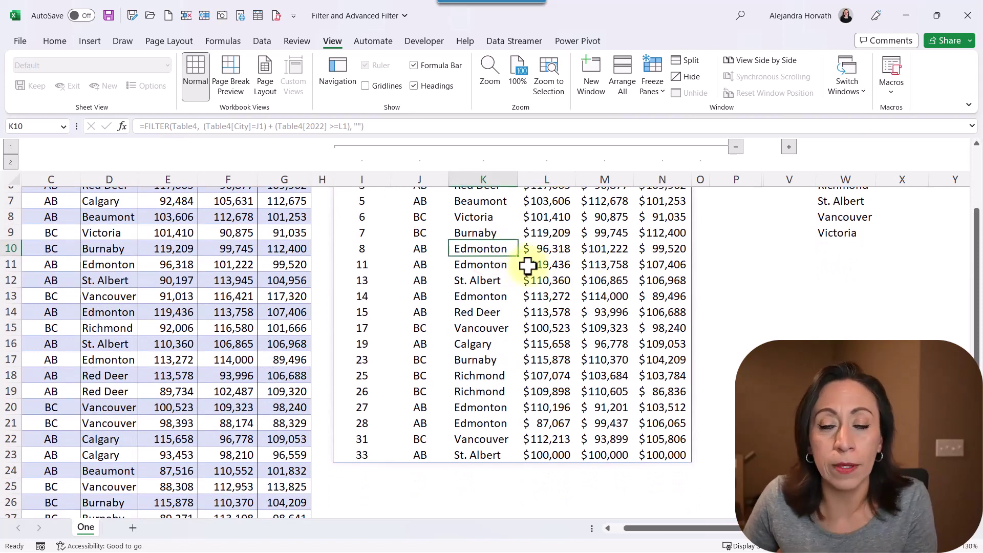
click(537, 423)
scroll(538, 286, down, 4)
click(482, 233)
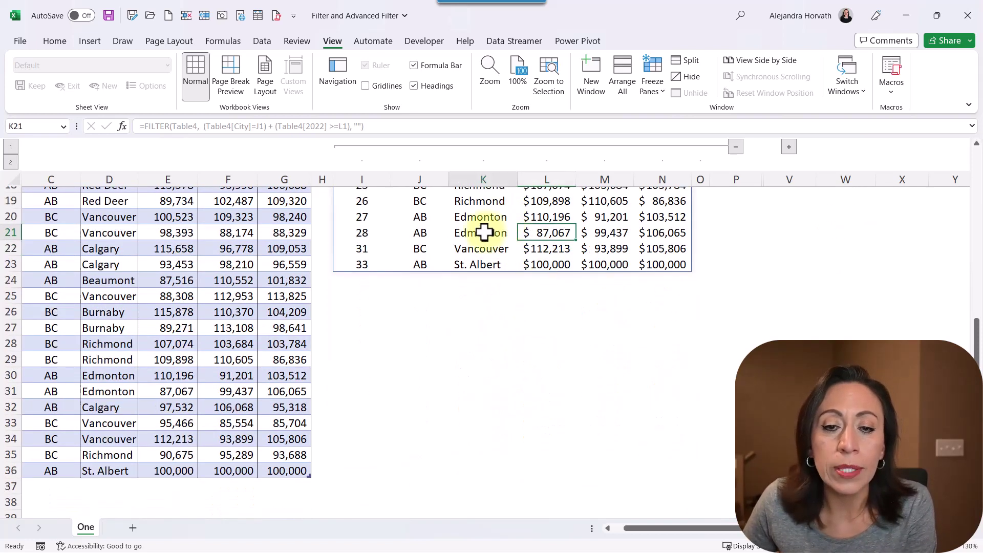
click(547, 233)
scroll(583, 284, up, 2)
scroll(583, 284, up, 4)
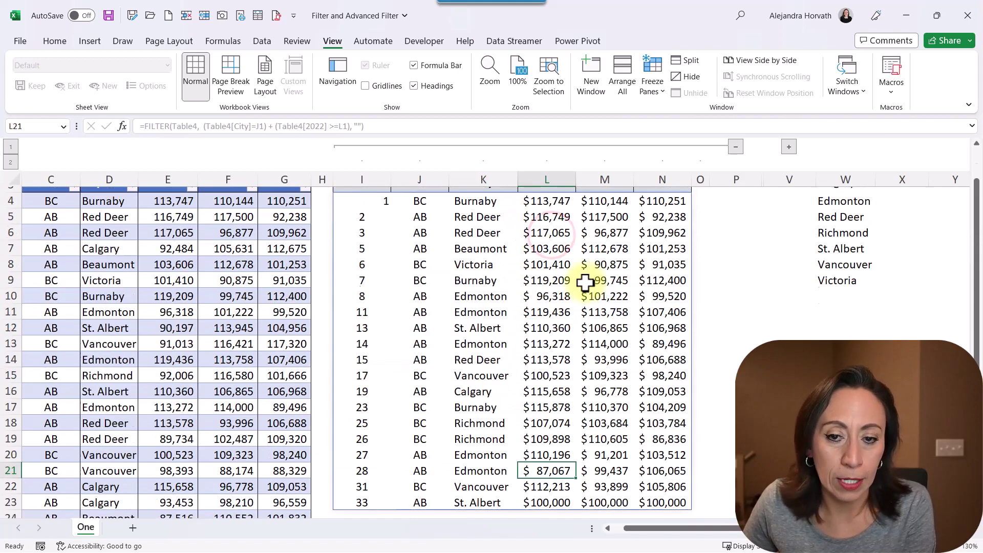
click(349, 248)
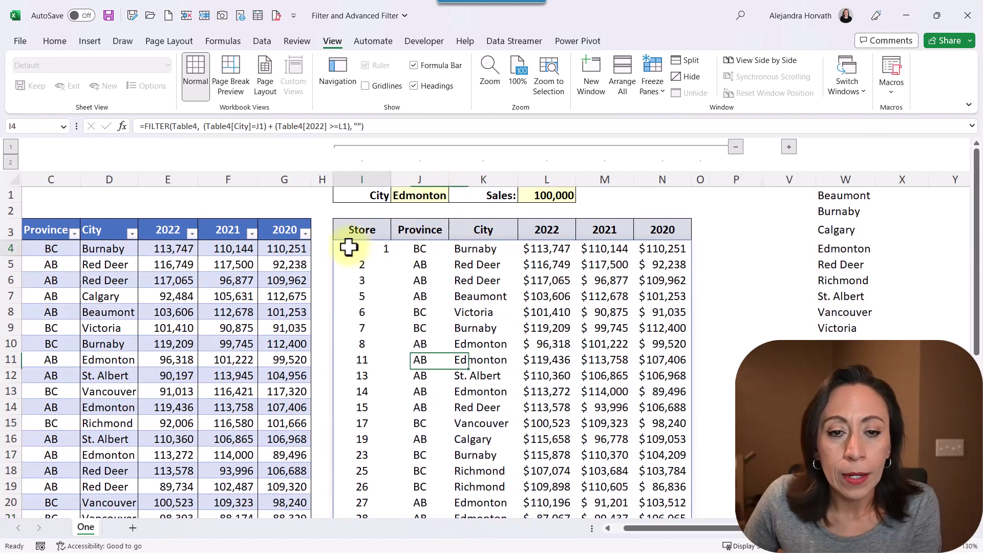
- Raise the Sales threshold in L1 to 115000, leaving ten stores in the results
double_click(362, 247)
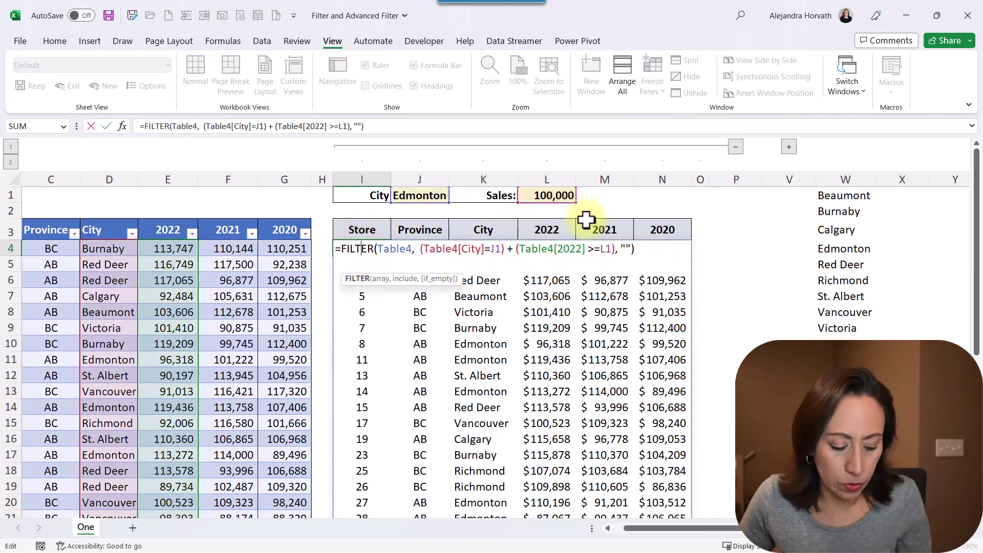
key(Escape)
click(569, 196)
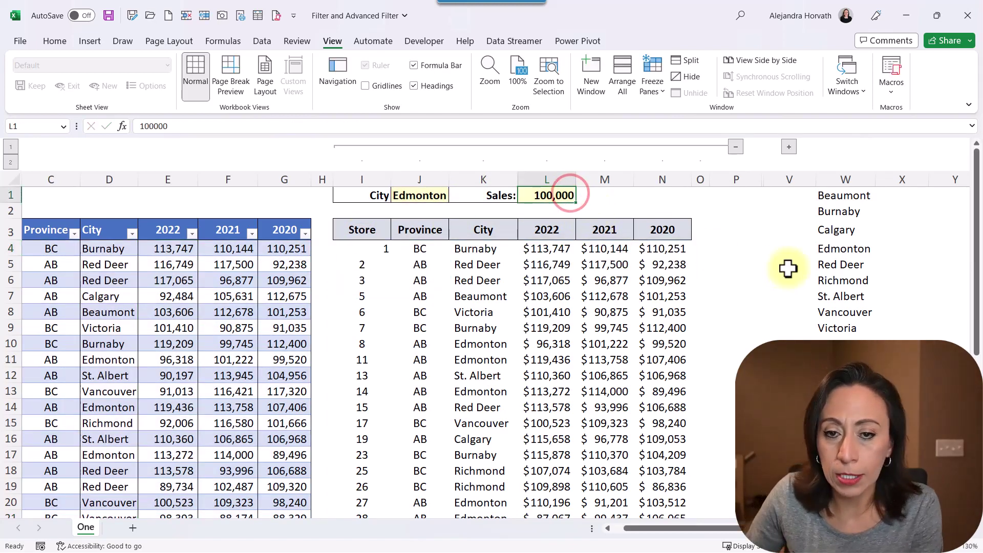
text(15)
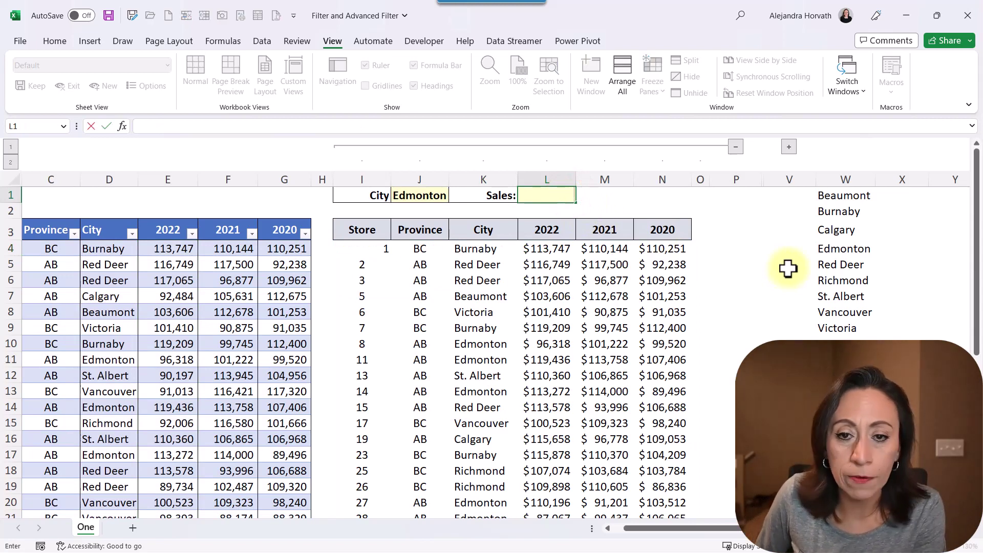
key(Return)
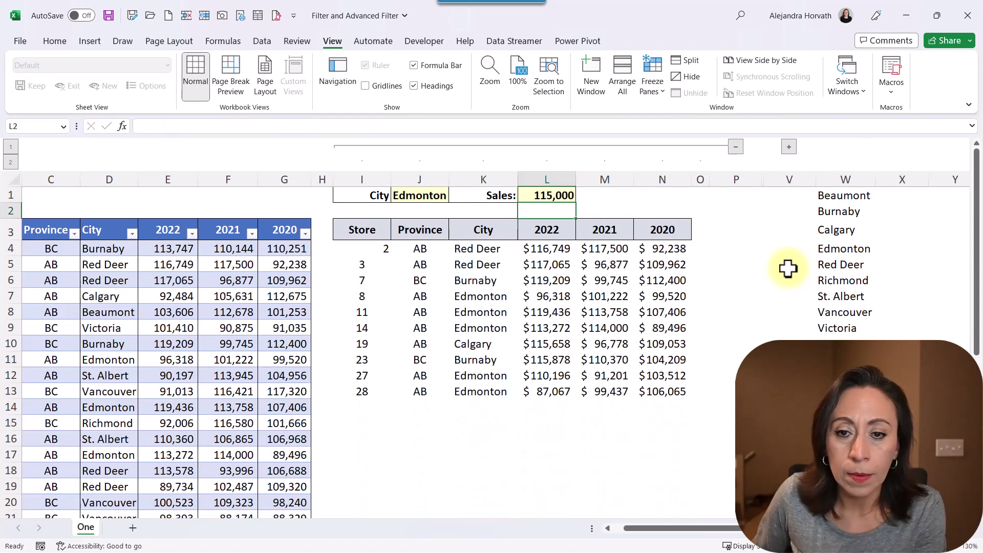
- Centre the spilled store numbers starting at I4
click(359, 248)
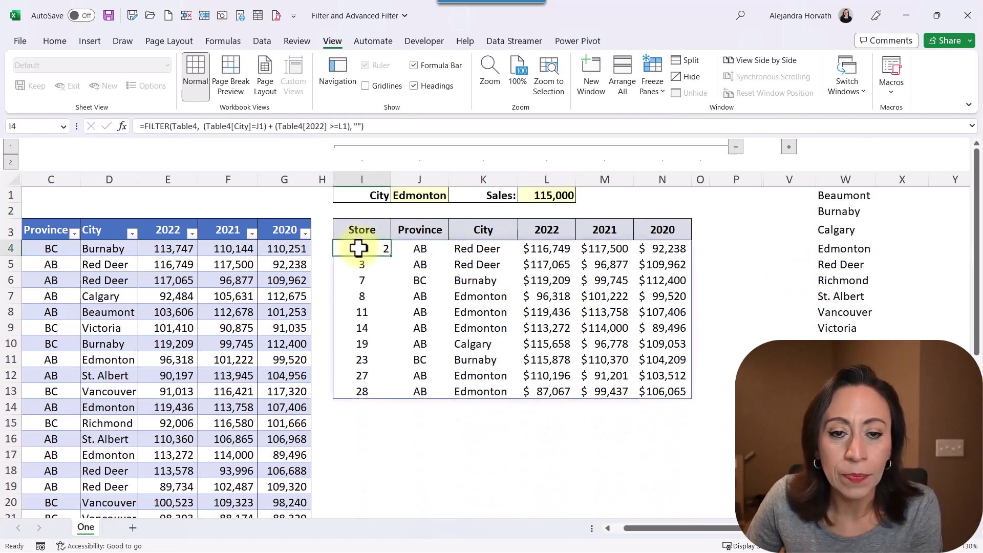
click(60, 41)
click(284, 86)
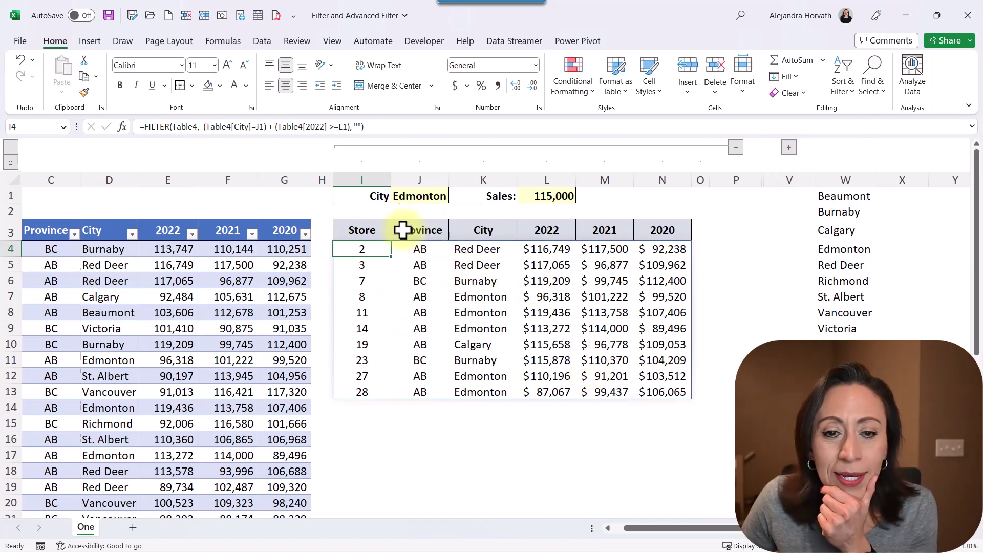
click(363, 226)
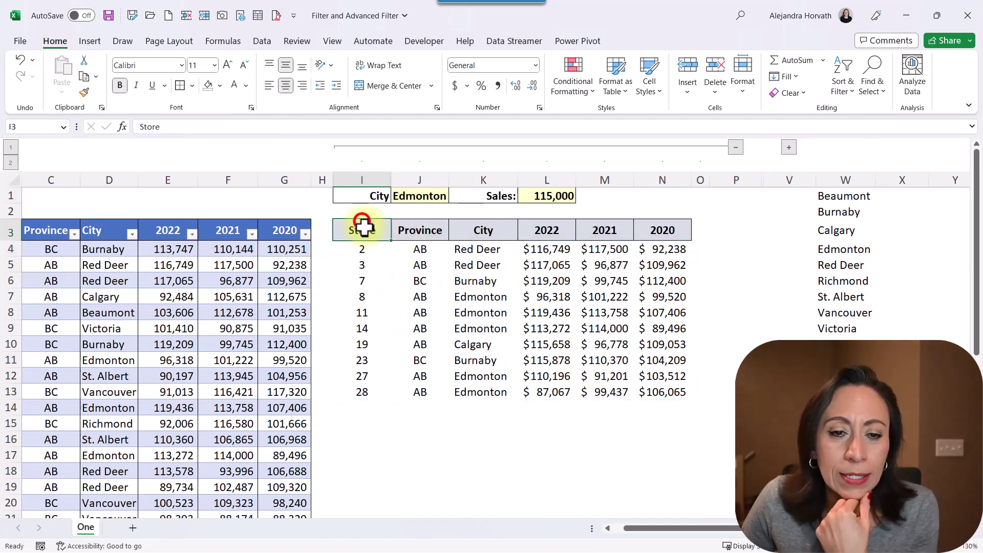
drag(358, 247, 359, 375)
drag(468, 229, 482, 392)
drag(566, 227, 567, 392)
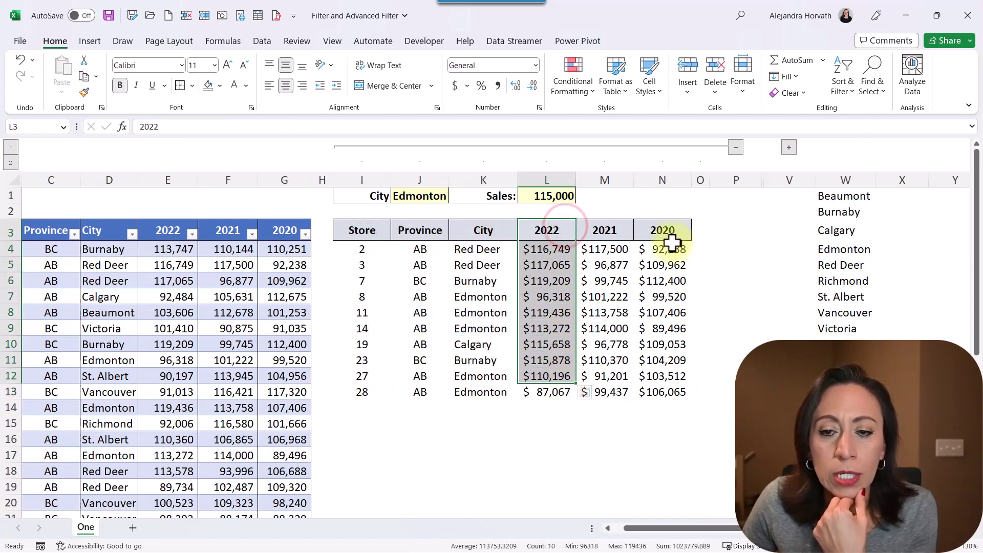
drag(676, 227, 661, 389)
click(619, 230)
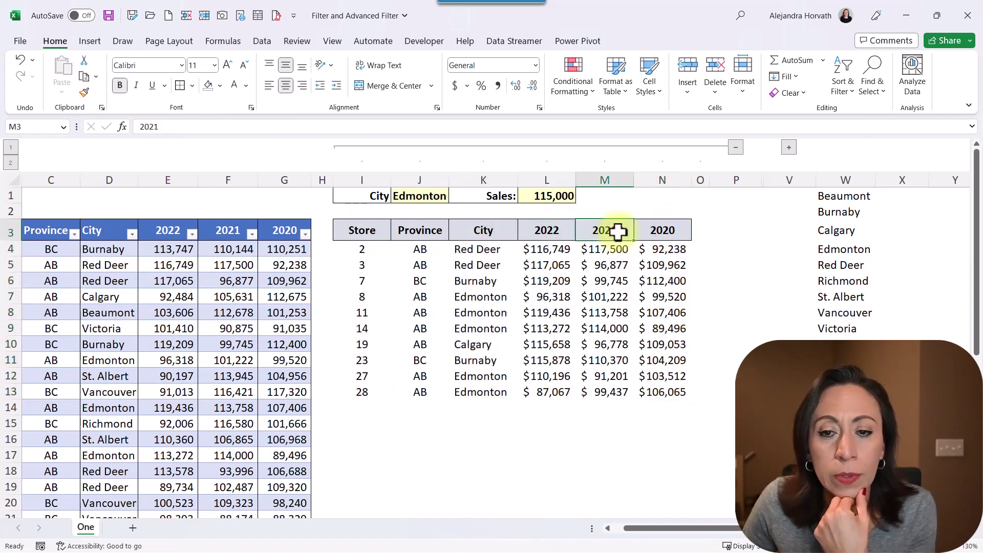
click(394, 230)
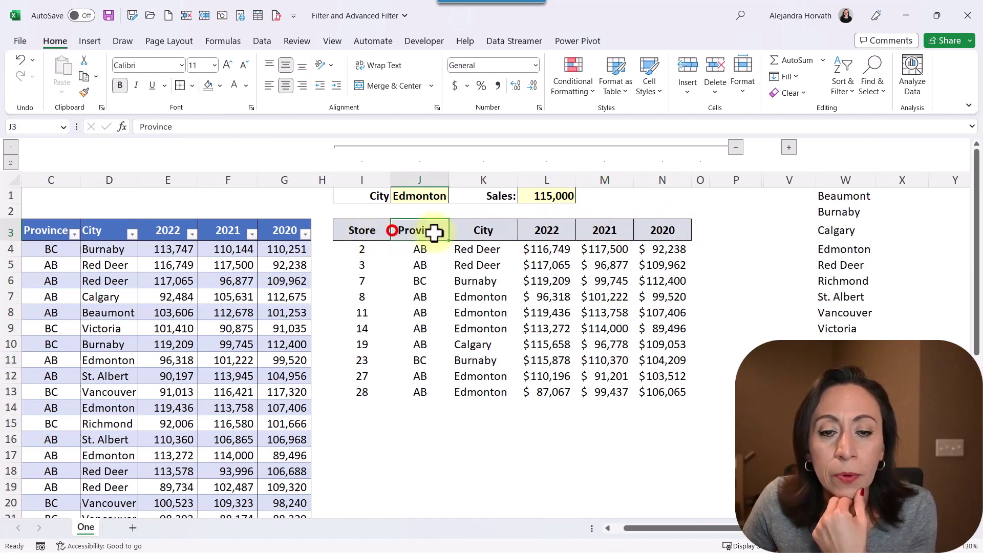
click(788, 147)
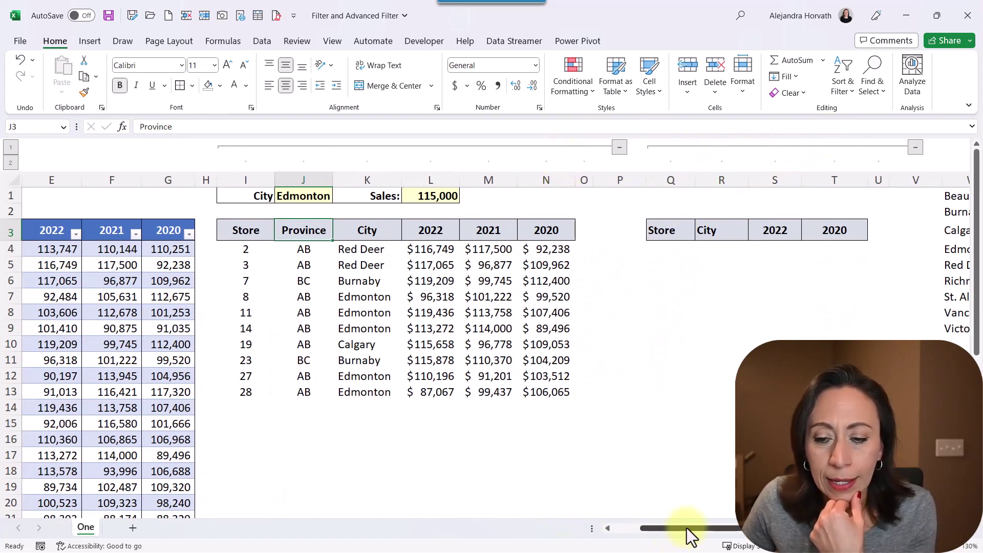
drag(687, 527, 714, 530)
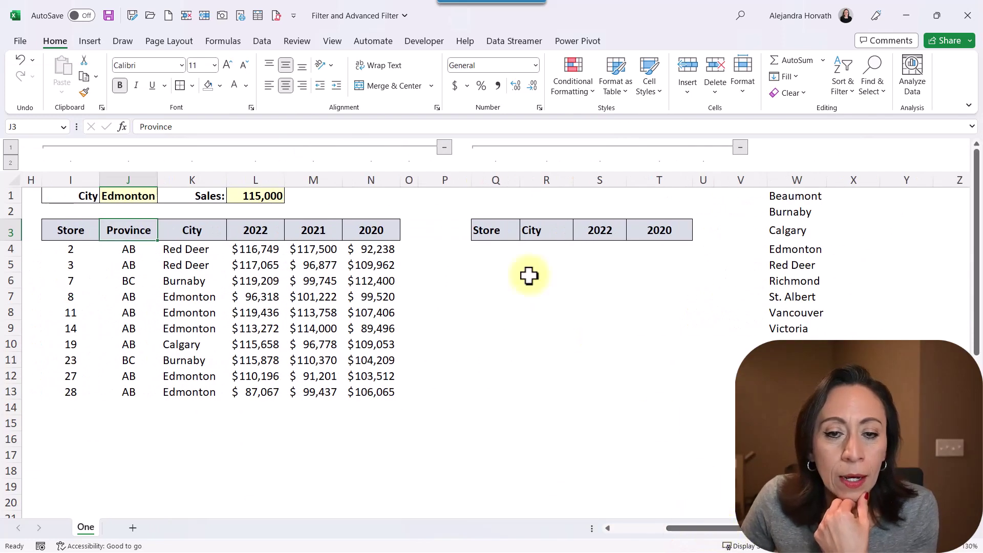
click(64, 249)
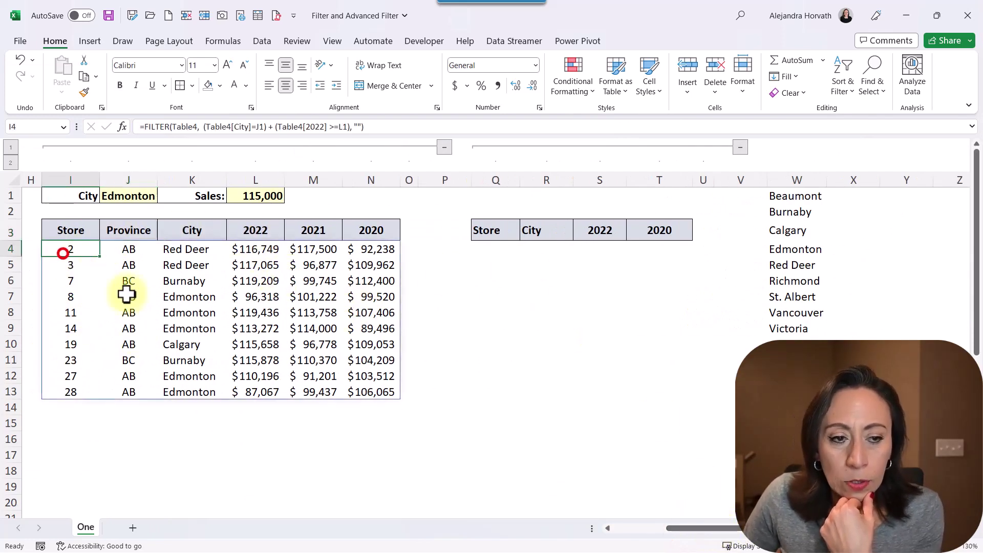
click(135, 198)
click(257, 200)
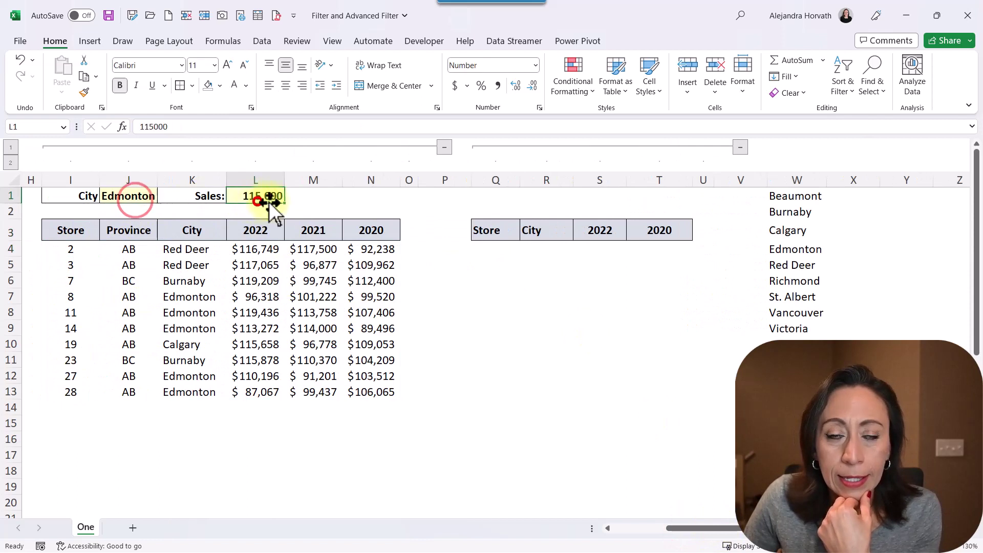
click(71, 250)
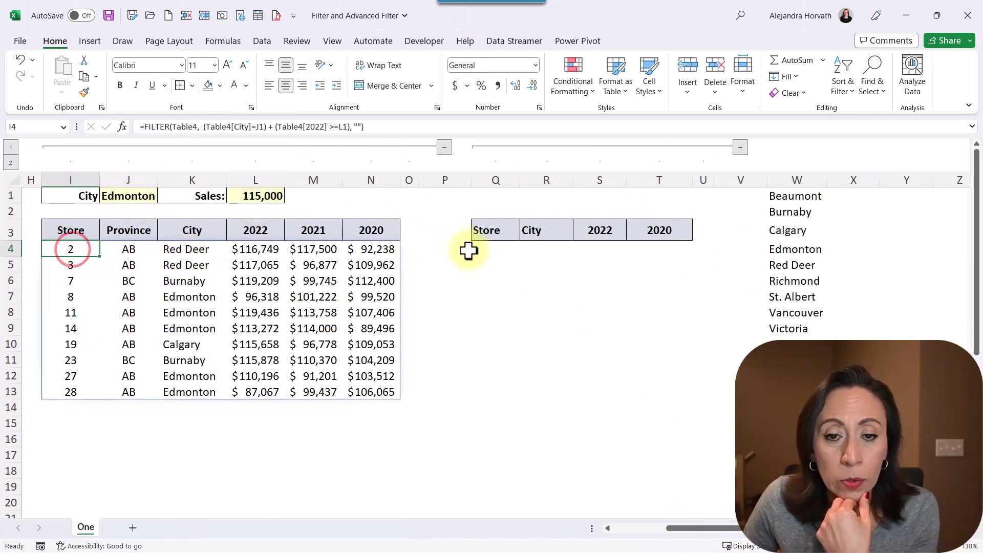
click(506, 251)
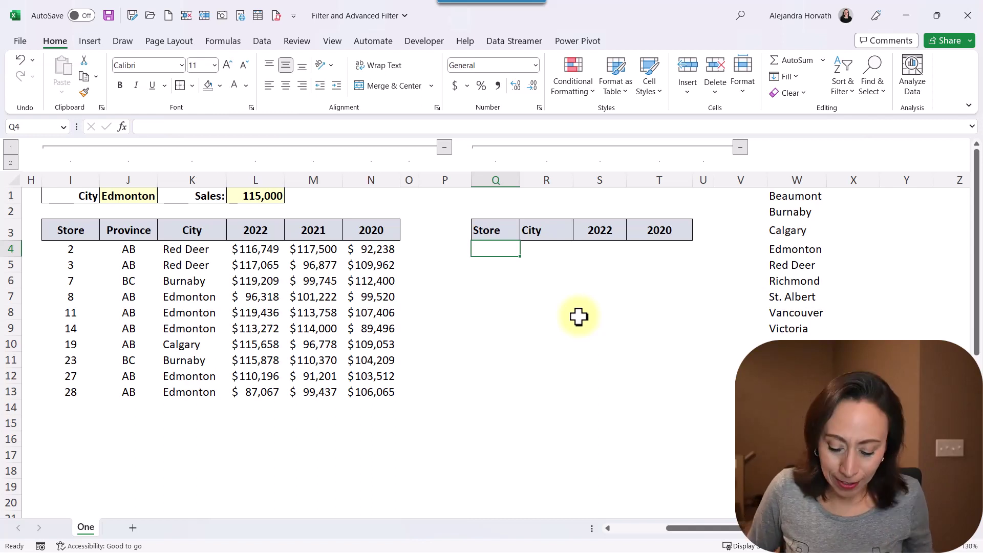
- Enter =FILTER(I4#,{1,0,1,1,0,1}) in Q4 to pull the Store, City, 2022 and 2020 columns
text(=fil)
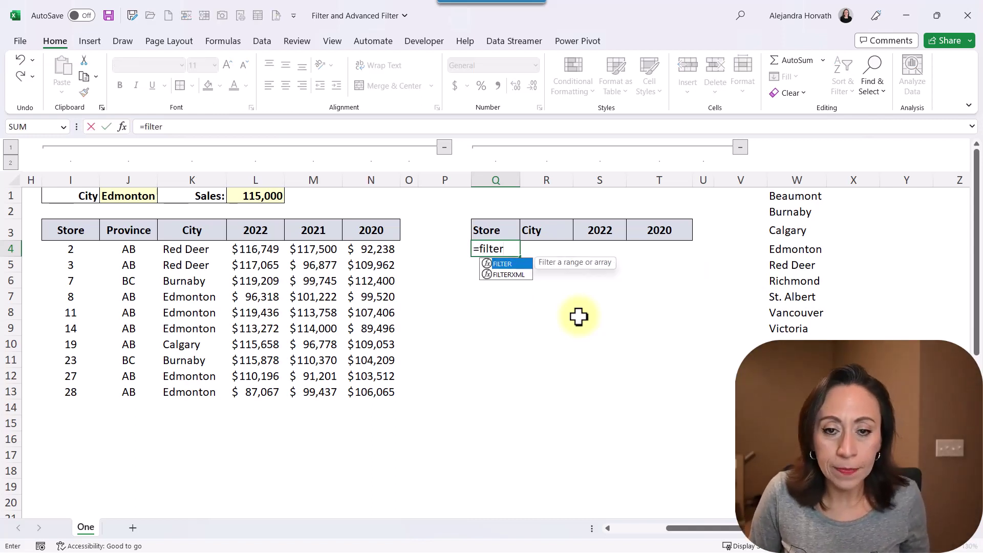
text(ter)
key(Tab)
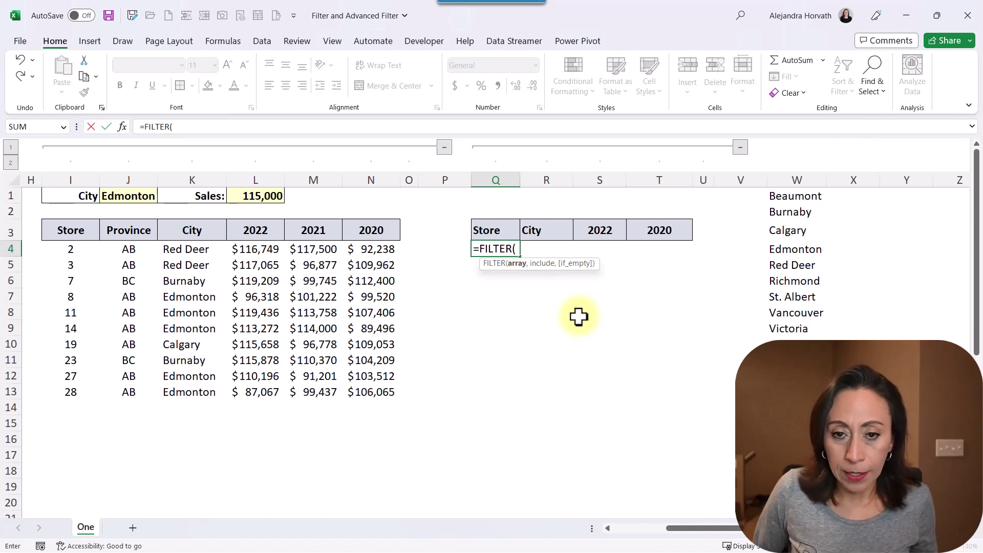
click(75, 251)
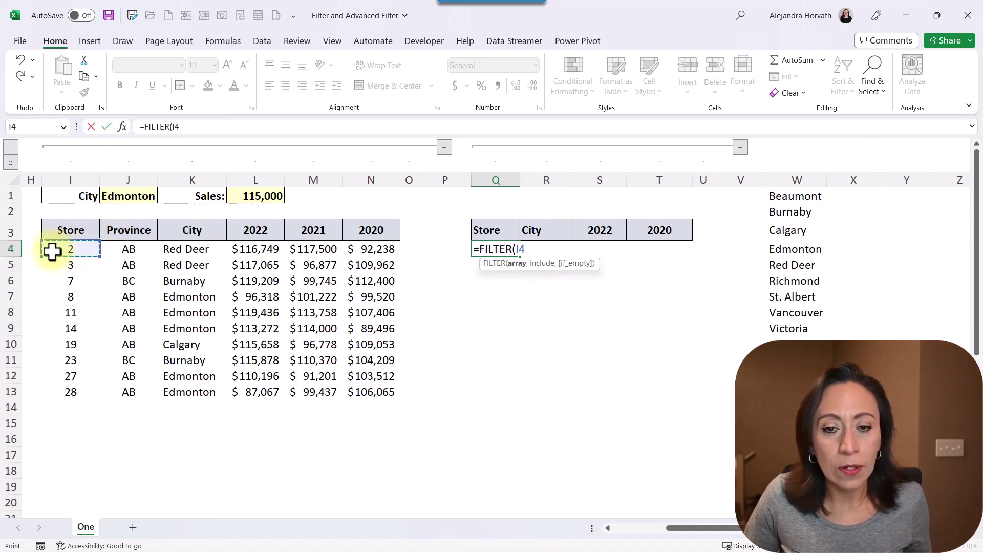
drag(84, 259, 361, 397)
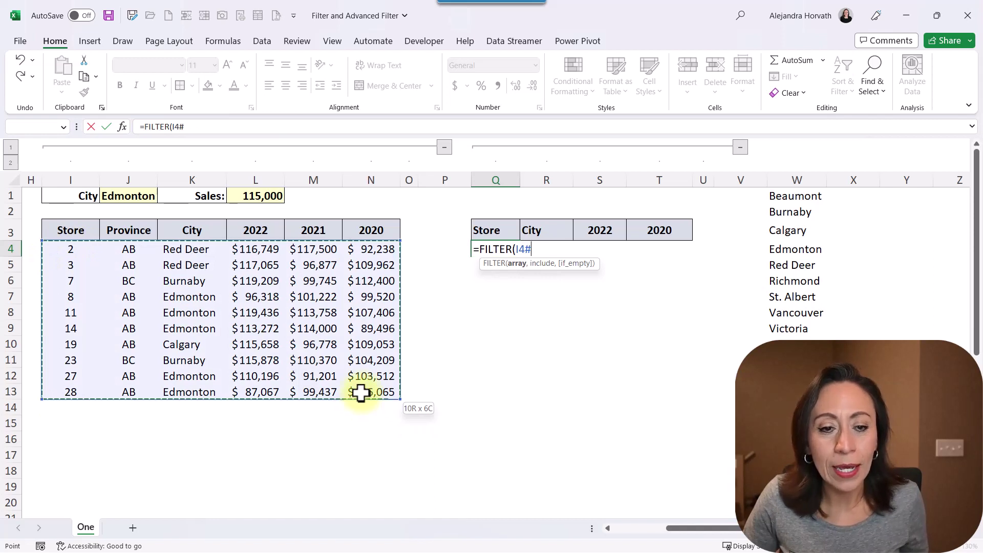
click(541, 250)
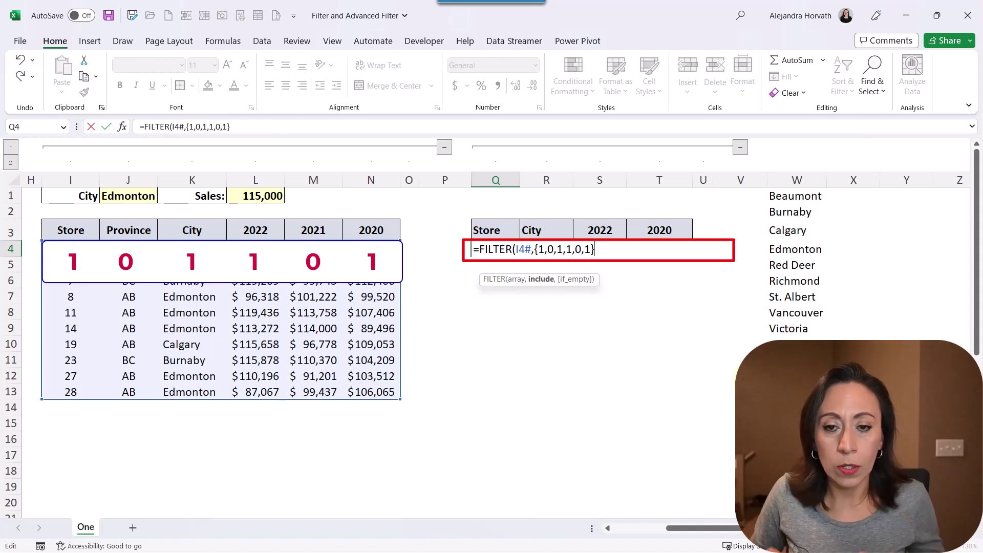
text())
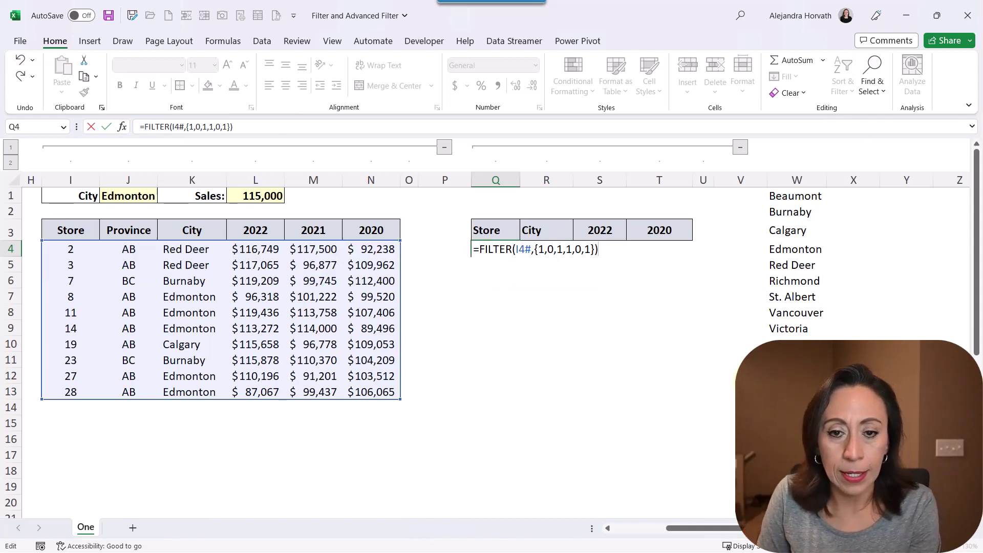
key(Return)
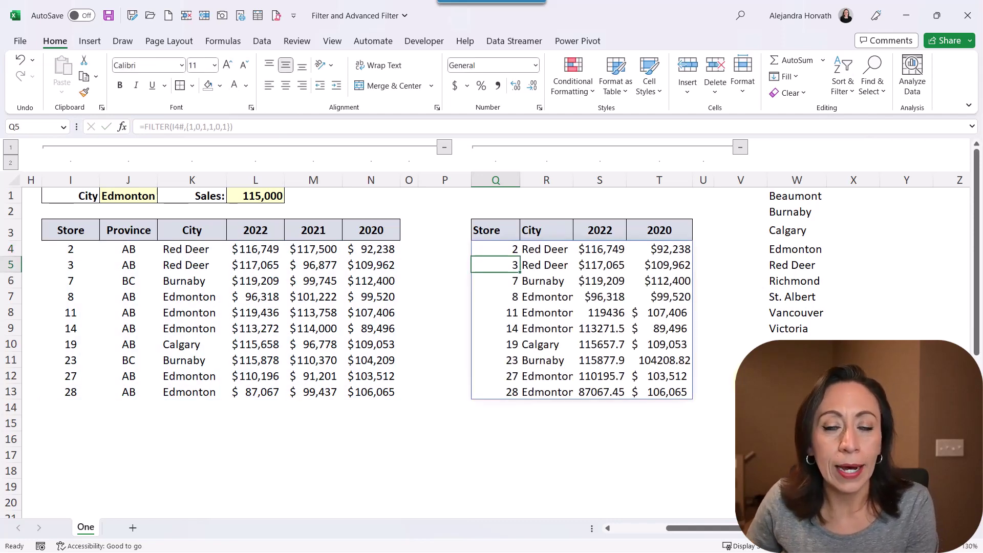
click(504, 251)
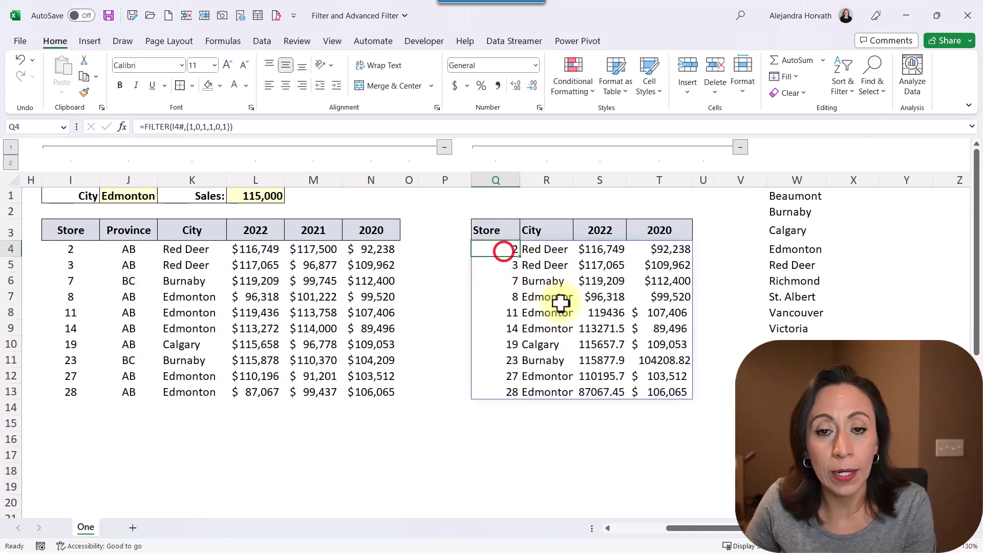
click(613, 250)
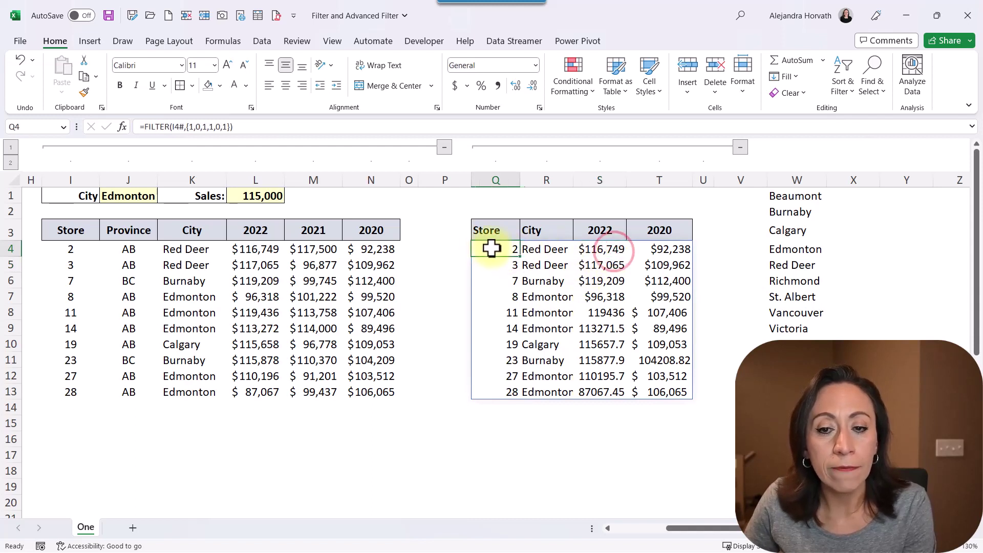
click(486, 249)
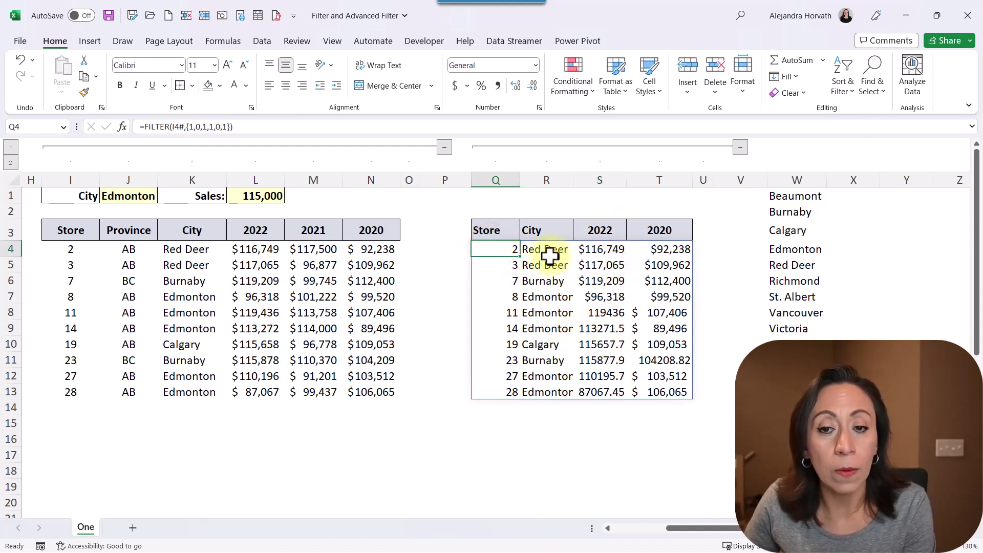
- Wrap Q4's formula as =SORT(FILTER(I4#,{1,0,1,1,0,1}),3) to sort by 2022 sales ascending
double_click(509, 248)
click(484, 250)
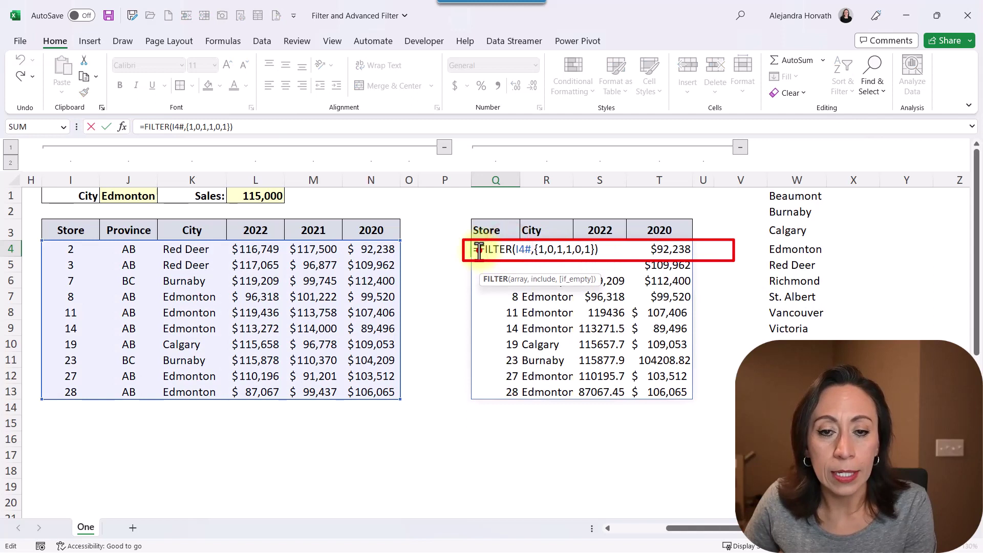
text(sort)
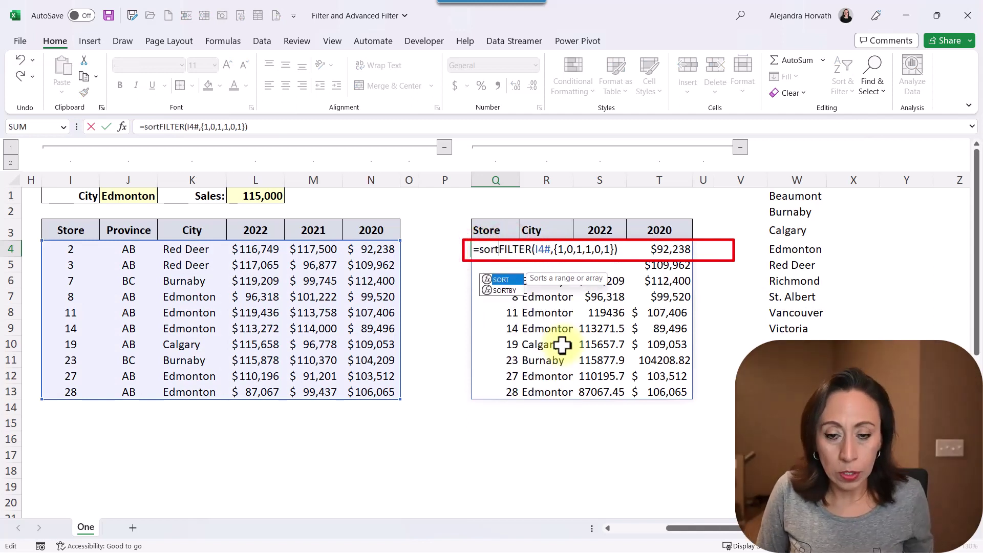
text(()
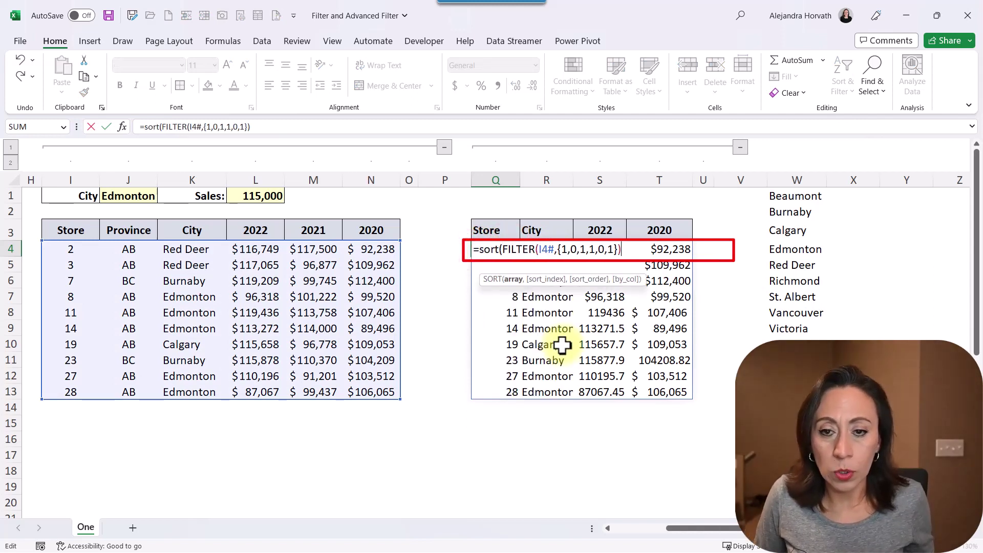
text(,)
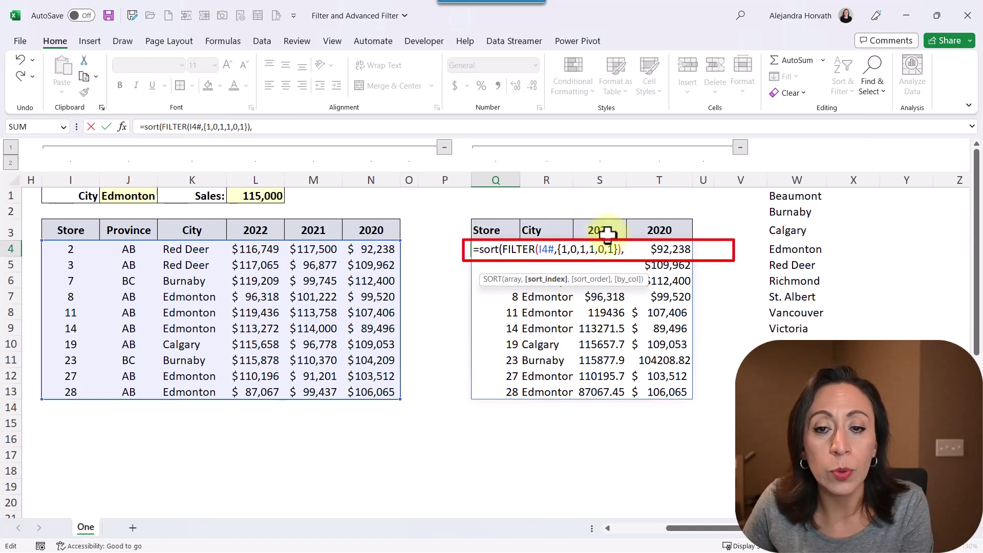
text(3)
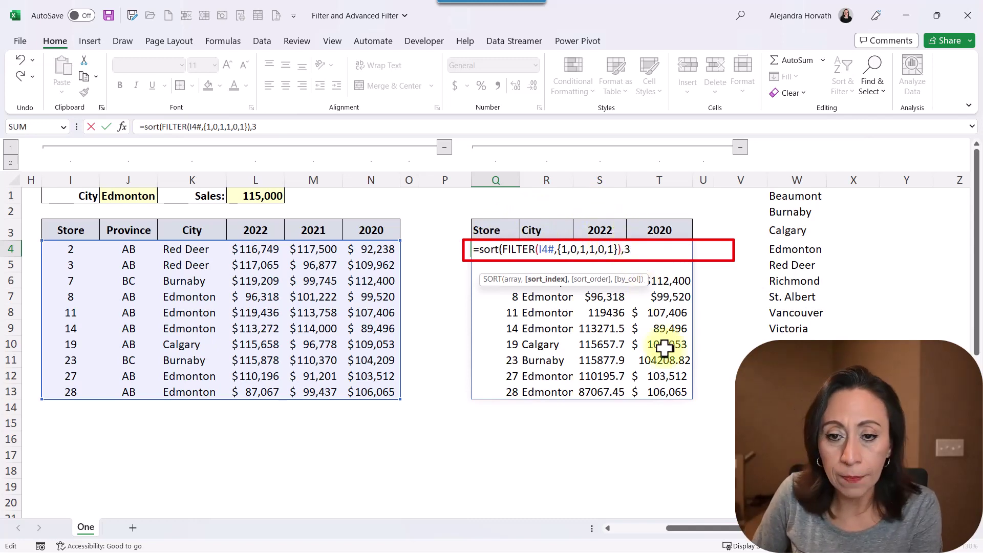
text())
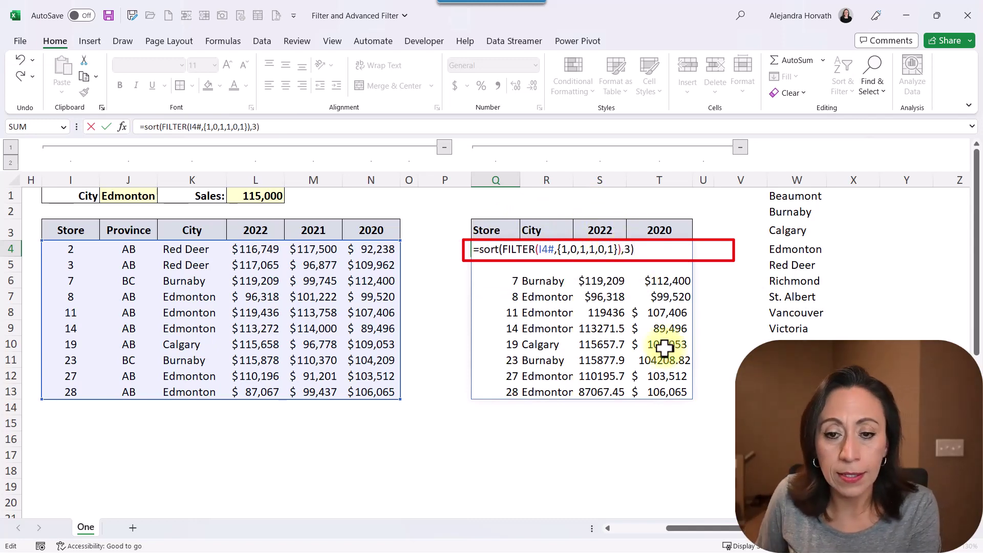
key(Return)
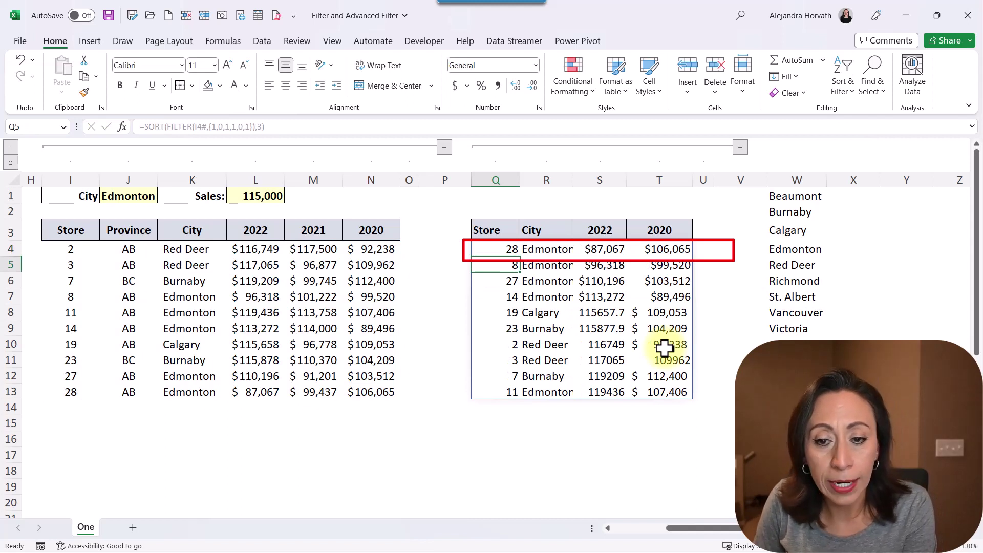
- Apply Currency format to the extracted sales columns
drag(583, 297, 660, 392)
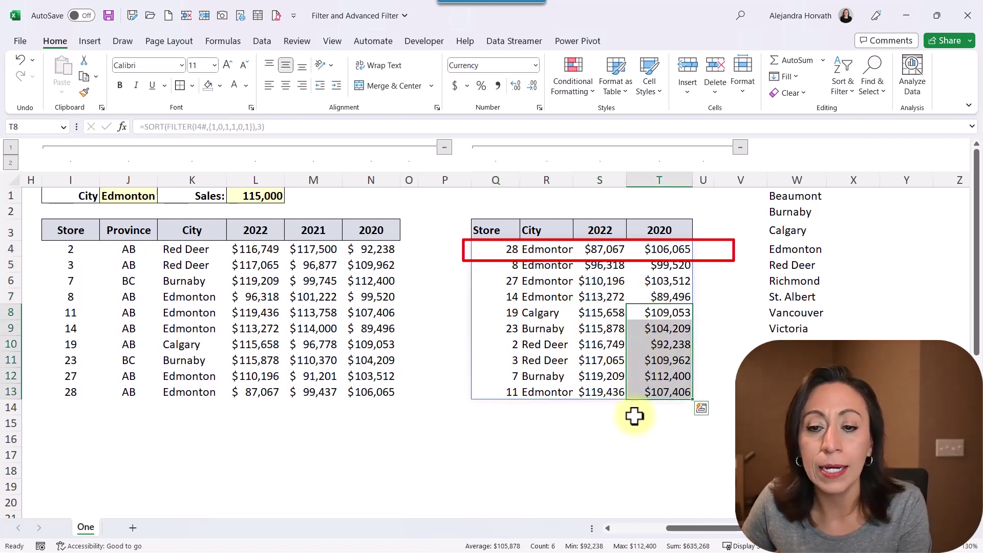
click(570, 423)
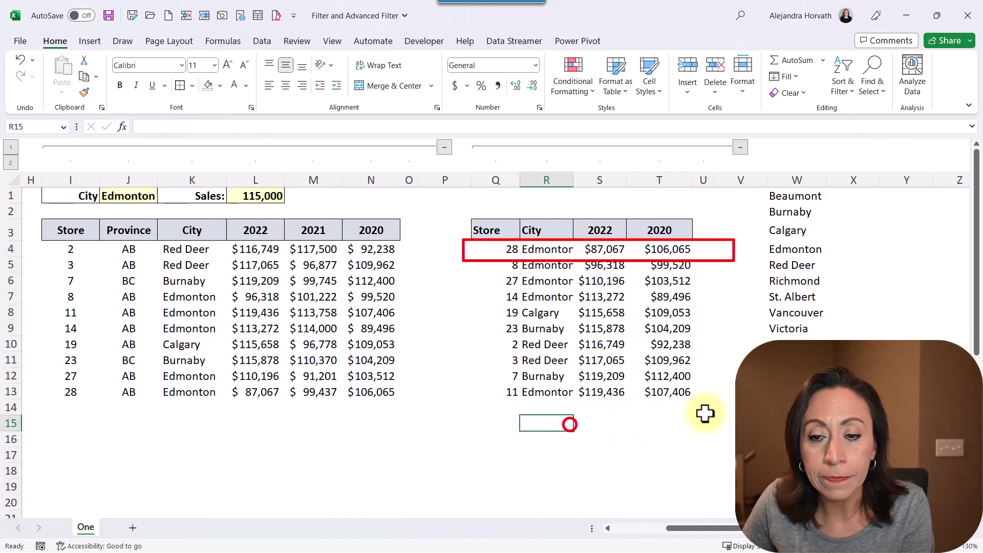
click(609, 247)
- Add -1 as SORT's order argument in Q4, listing stores from $119,436 down to $87,067
click(500, 247)
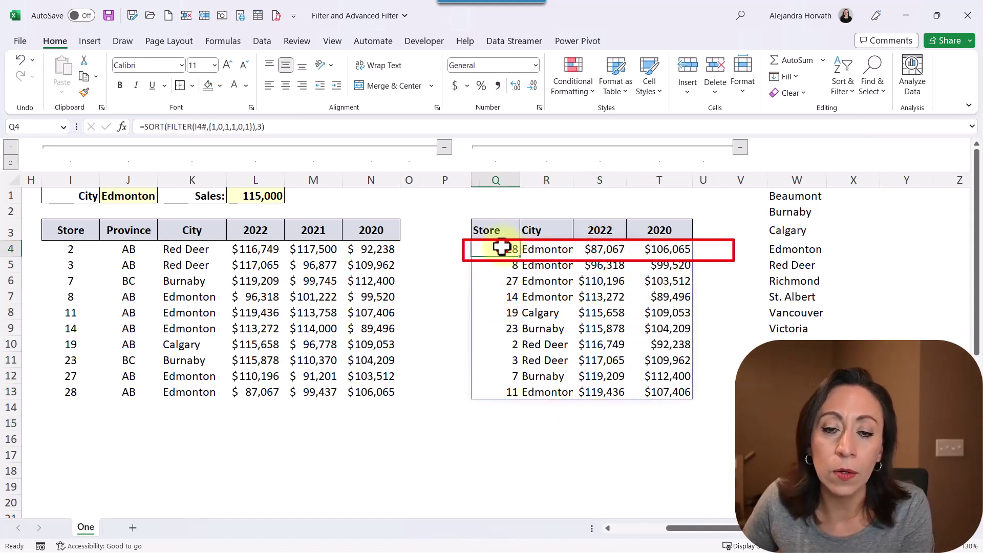
double_click(501, 248)
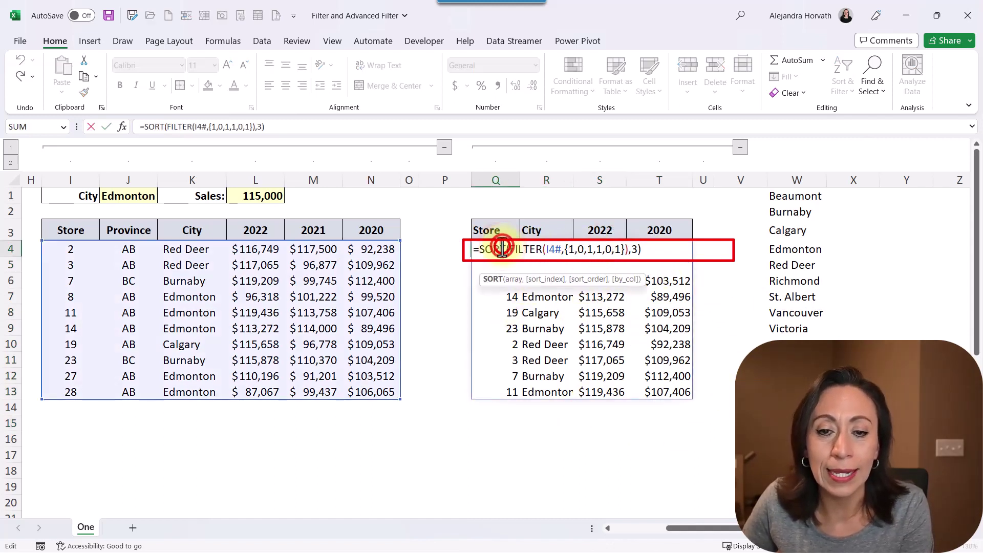
click(639, 249)
text(m)
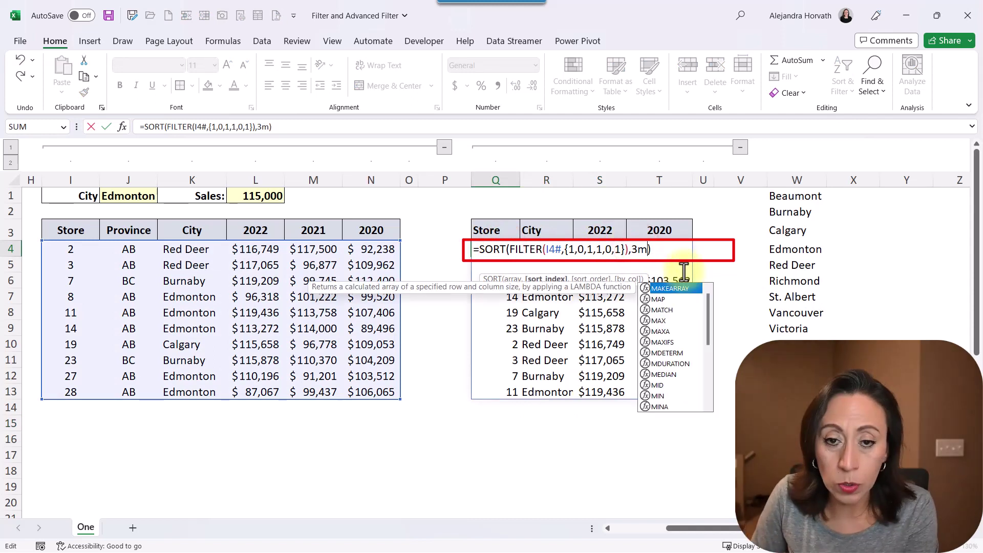
key(BackSpace)
text(,)
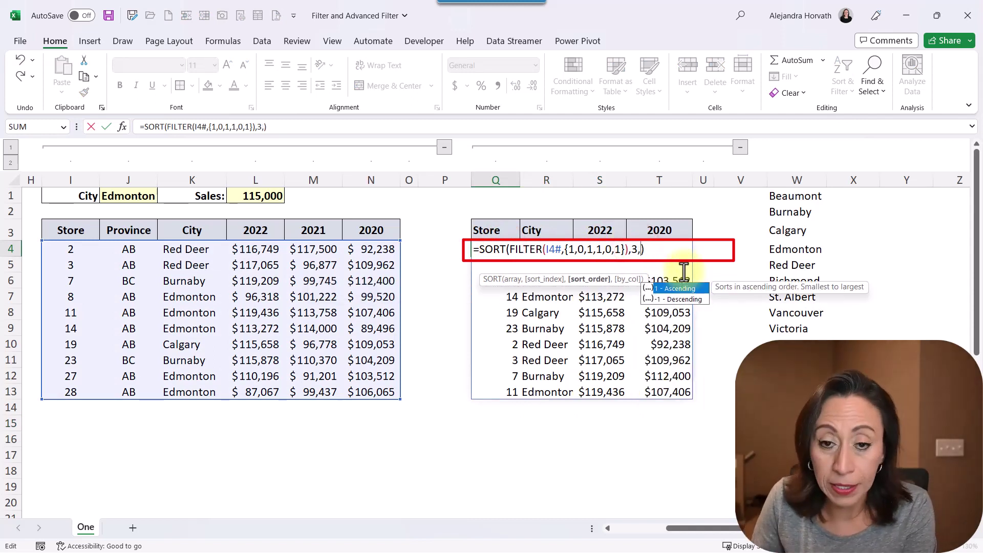
text(-1)
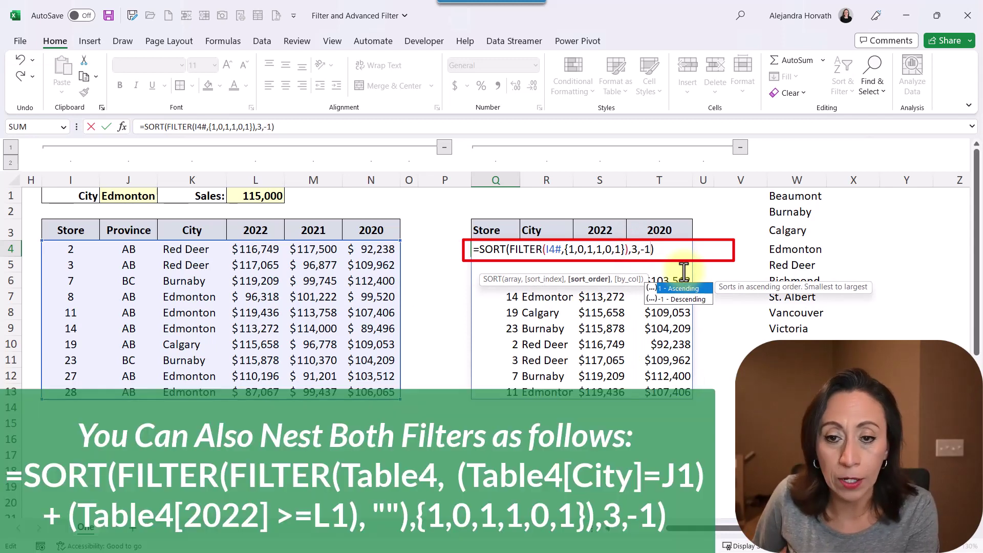
key(Return)
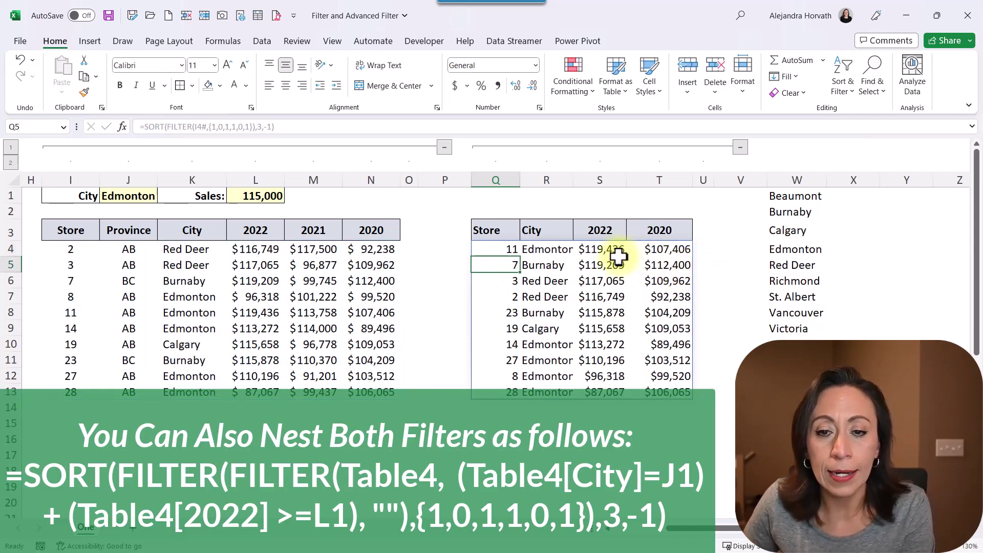